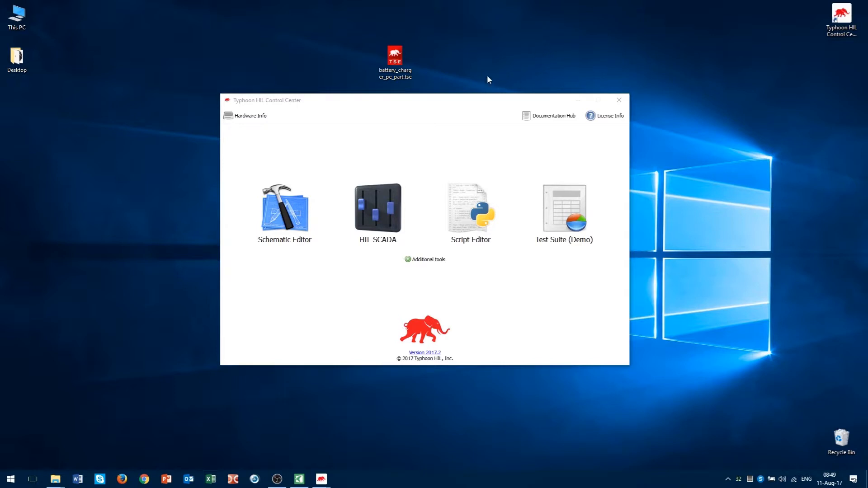
Open the battery_charger_pe_part.tse schematic from its desktop icon.
{"action": "left_click_drag", "start_coordinate": [425, 100], "coordinate": [423, 108]}
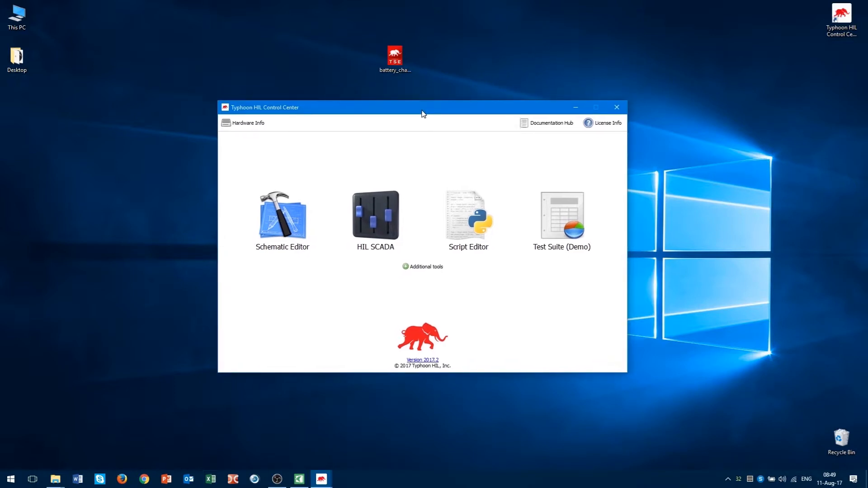
{"action": "double_click", "coordinate": [395, 59]}
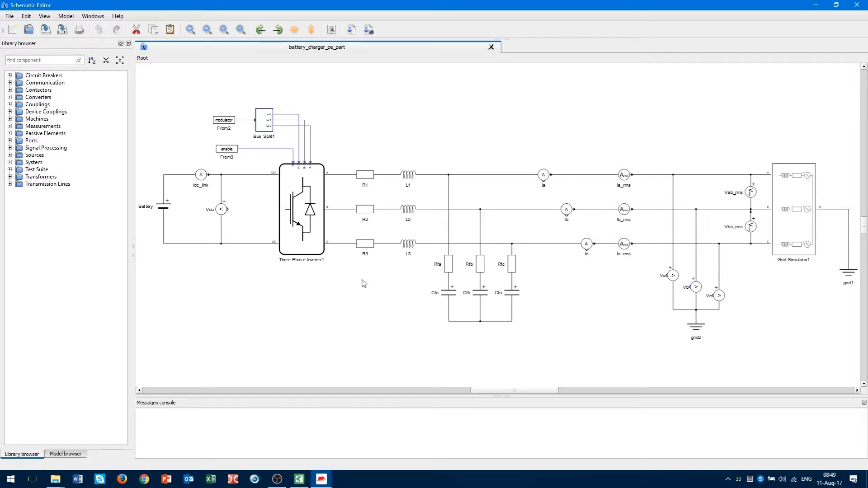
Highlight resistors R1–R3, inductors L1–L3, the six current meters and voltmeters Va–Vc.
{"action": "left_click_drag", "start_coordinate": [366, 283], "coordinate": [424, 263]}
{"action": "left_click", "coordinate": [375, 132]}
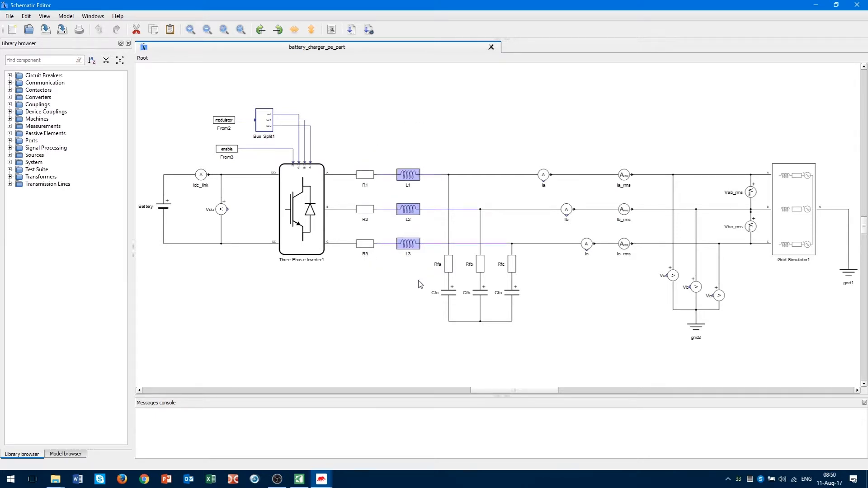
{"action": "left_click", "coordinate": [418, 289]}
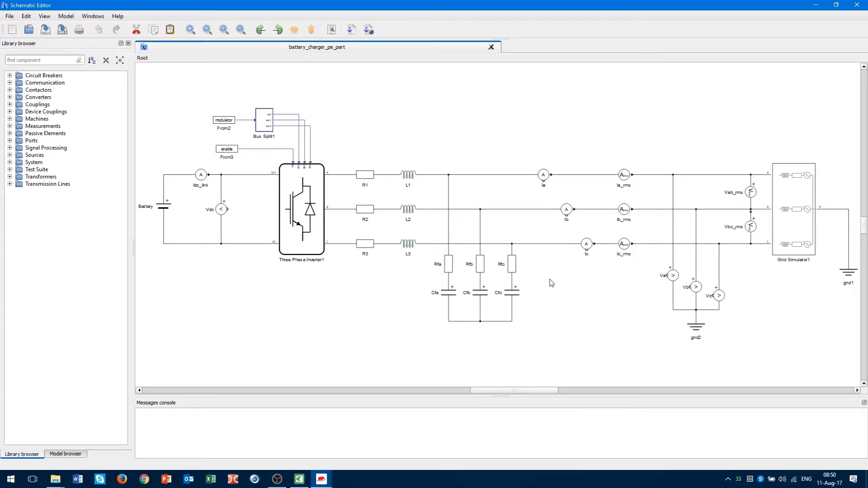
{"action": "left_click_drag", "start_coordinate": [550, 280], "coordinate": [636, 136]}
{"action": "left_click_drag", "start_coordinate": [637, 306], "coordinate": [736, 270]}
{"action": "left_click", "coordinate": [748, 302]}
Highlight the Three Phase Inverter1 block and then the Battery.
{"action": "left_click", "coordinate": [307, 235]}
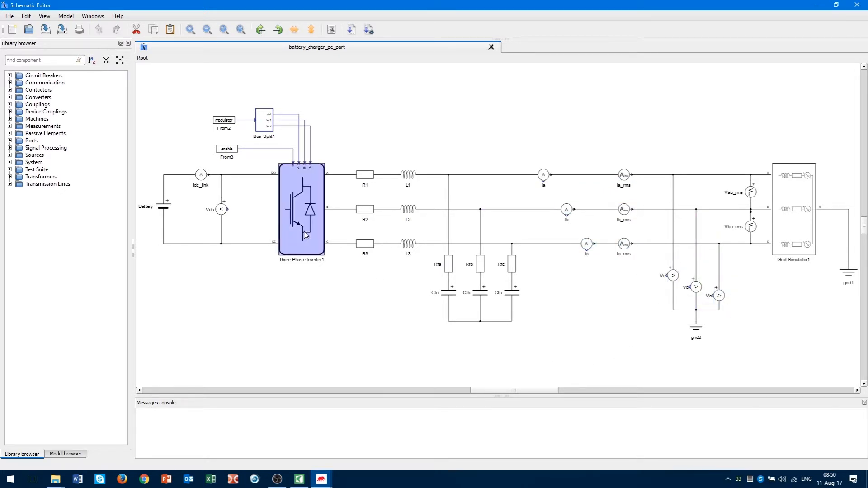
{"action": "left_click", "coordinate": [309, 299]}
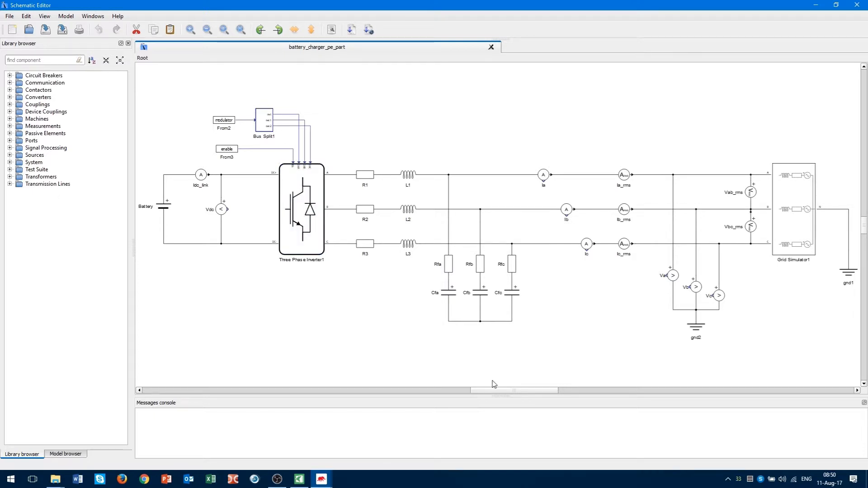
{"action": "left_click_drag", "start_coordinate": [145, 180], "coordinate": [183, 232]}
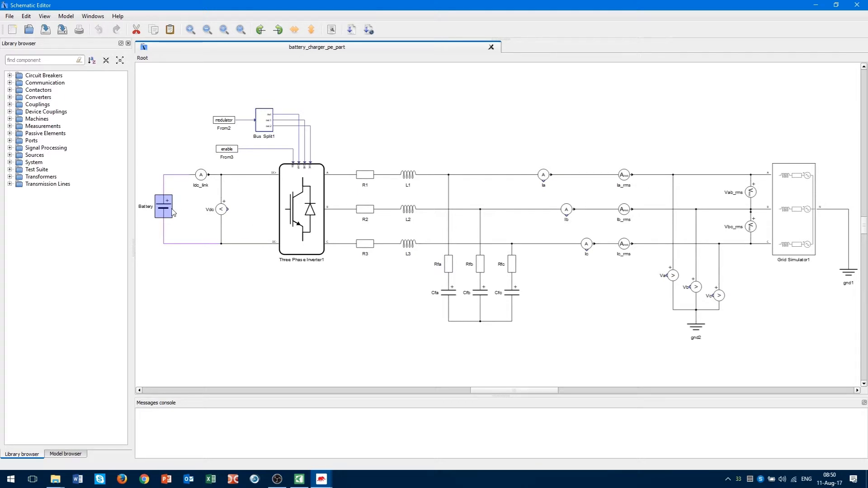
{"action": "left_click", "coordinate": [181, 232]}
Enter 80 as the Battery's initial SOC in its properties.
{"action": "double_click", "coordinate": [165, 207]}
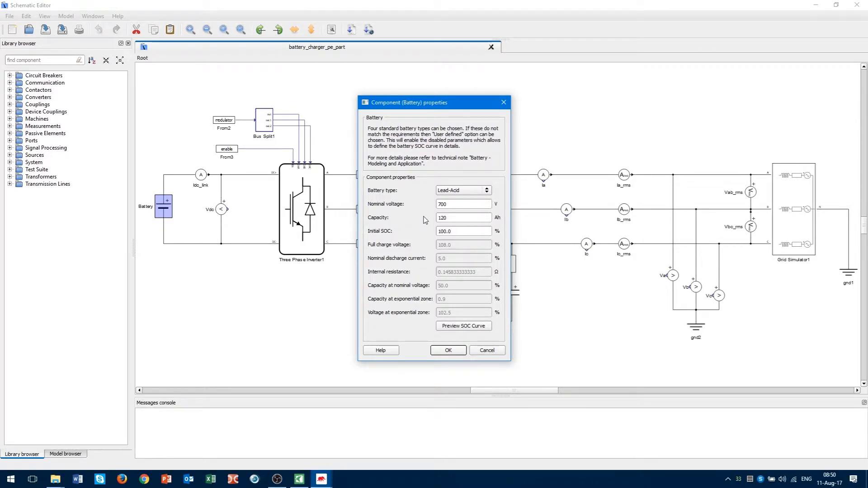
{"action": "left_click_drag", "start_coordinate": [442, 107], "coordinate": [447, 91]}
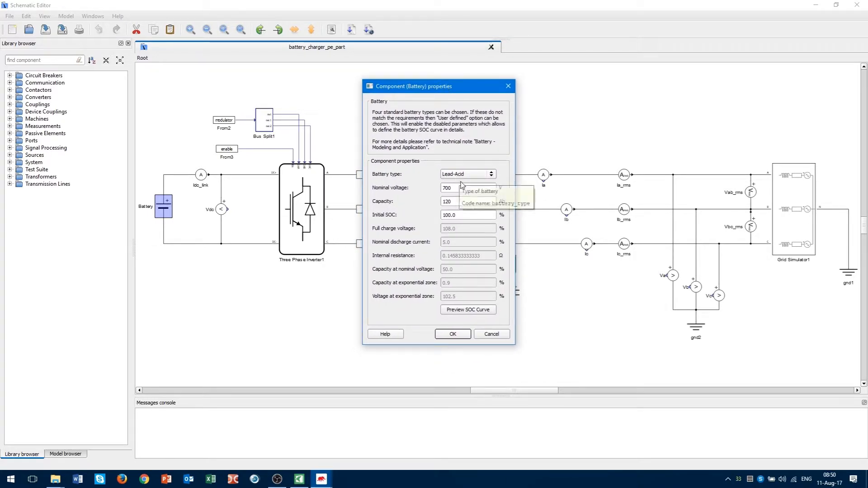
{"action": "left_click", "coordinate": [443, 188]}
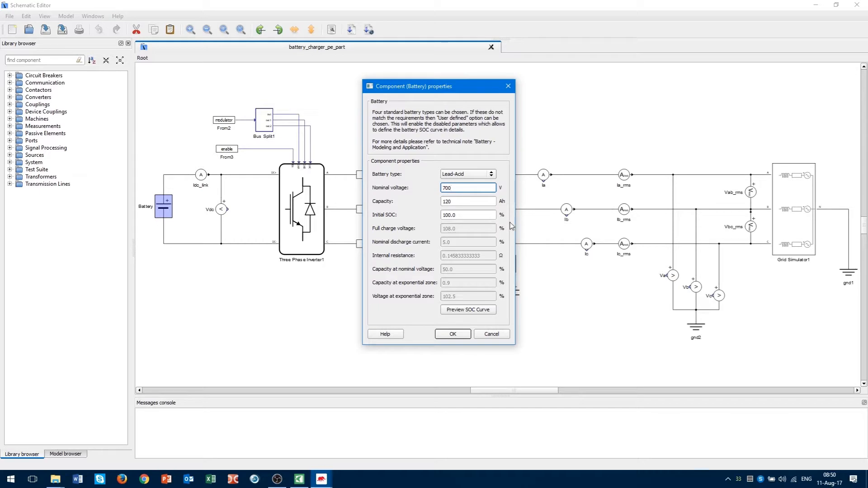
{"action": "left_click", "coordinate": [490, 216]}
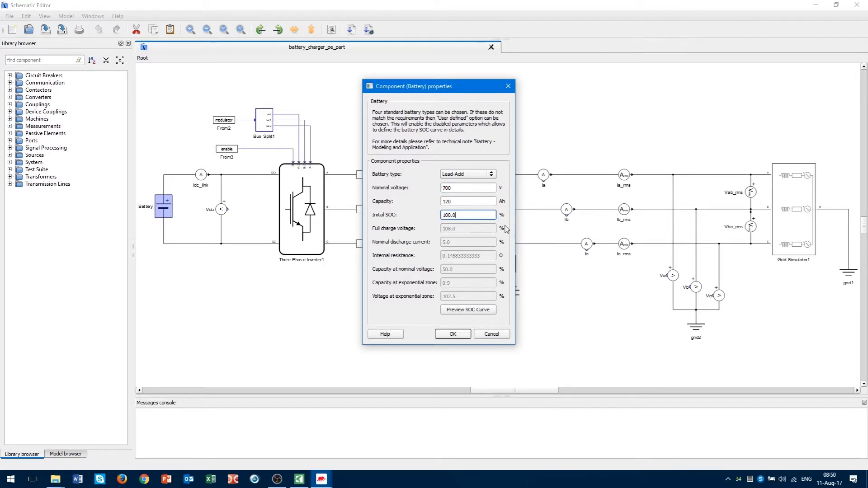
{"action": "left_click_drag", "start_coordinate": [483, 215], "coordinate": [428, 215]}
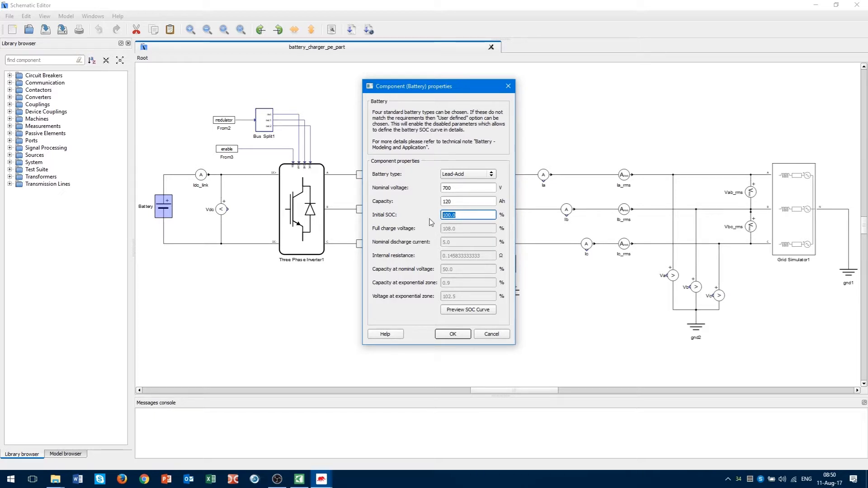
{"action": "type", "text": "8"}
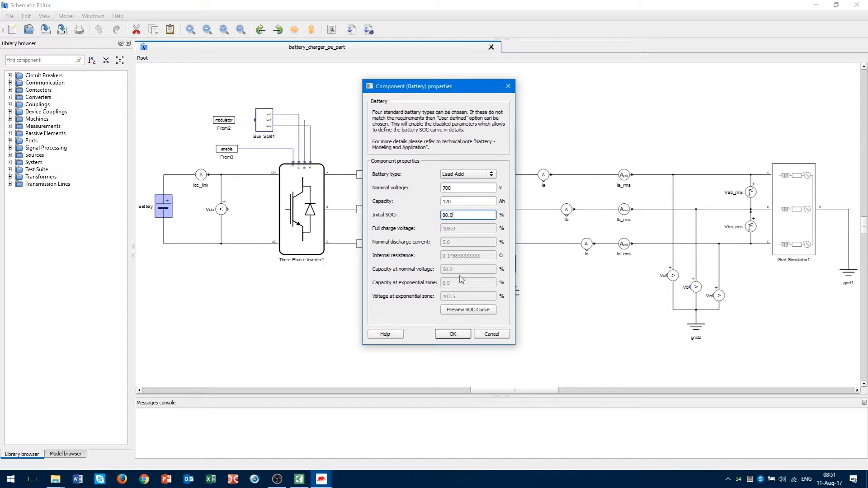
Preview the battery discharge curve, close the plot, and apply the settings with OK.
{"action": "left_click", "coordinate": [488, 312]}
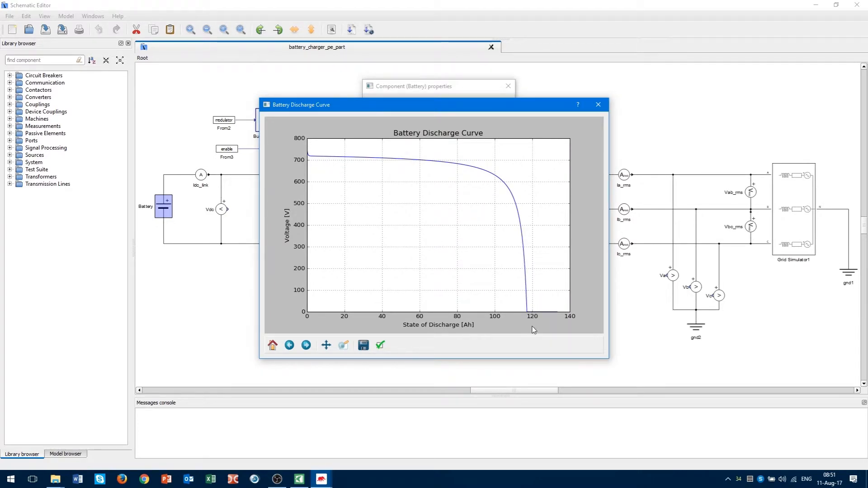
{"action": "left_click", "coordinate": [598, 105]}
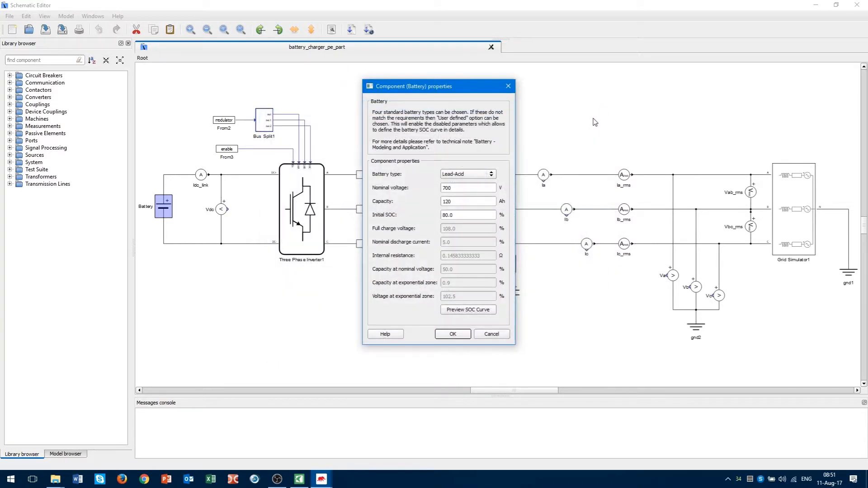
{"action": "left_click", "coordinate": [452, 334]}
{"action": "left_click_drag", "start_coordinate": [496, 392], "coordinate": [524, 392]}
{"action": "scroll", "coordinate": [636, 271], "scroll_direction": "up", "scroll_amount": 2}
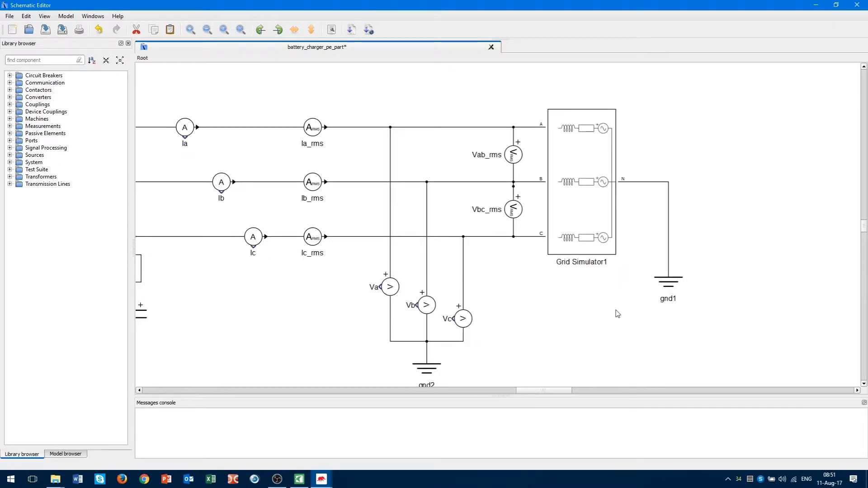
{"action": "right_click", "coordinate": [576, 181]}
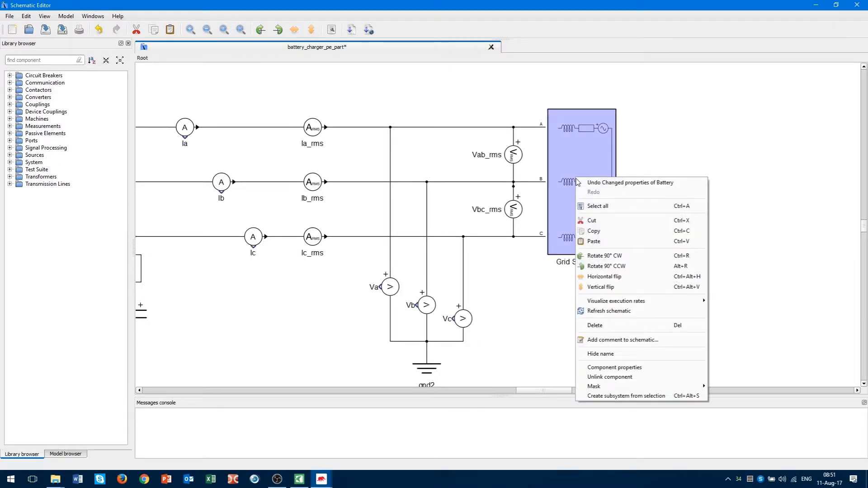
{"action": "mouse_move", "coordinate": [636, 387]}
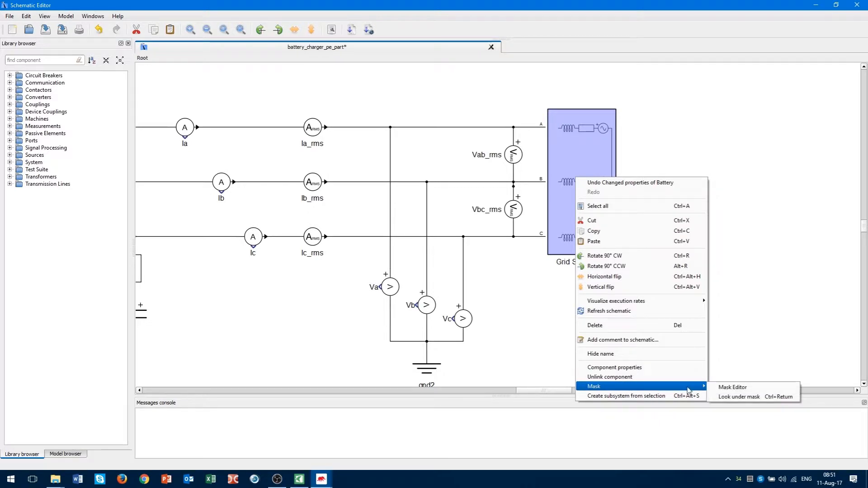
{"action": "left_click", "coordinate": [725, 396]}
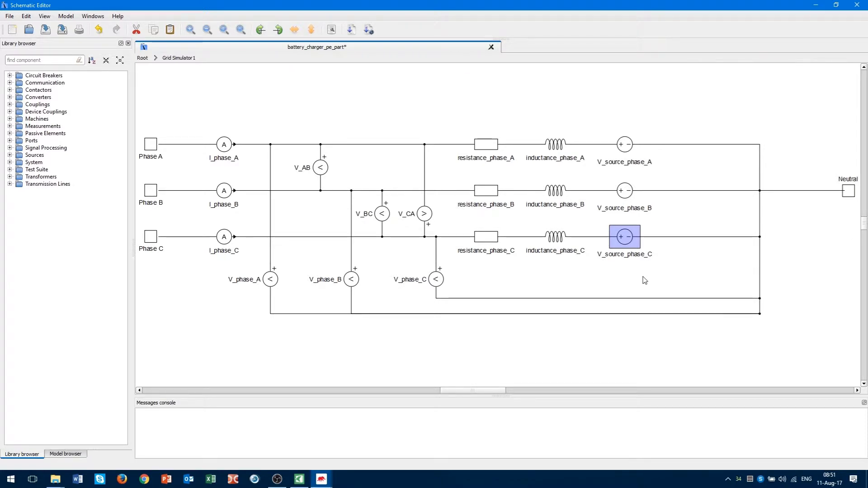
{"action": "left_click_drag", "start_coordinate": [656, 271], "coordinate": [625, 188]}
{"action": "left_click", "coordinate": [669, 269]}
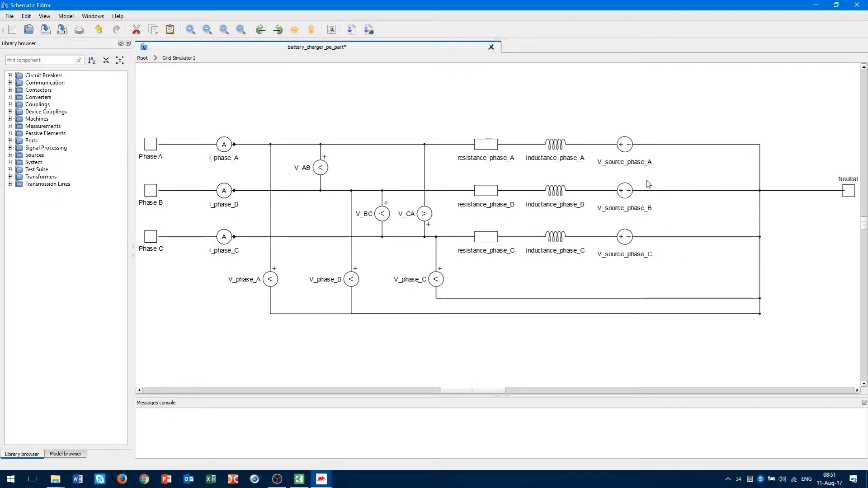
{"action": "left_click", "coordinate": [492, 148]}
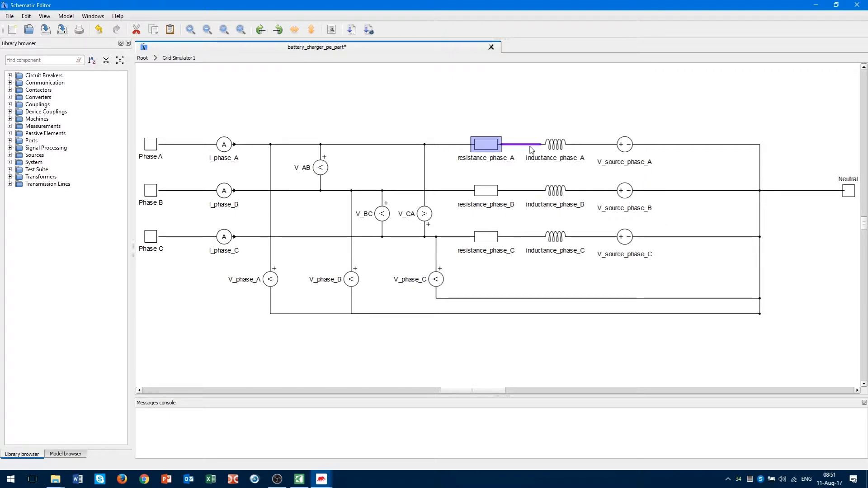
{"action": "left_click", "coordinate": [548, 147]}
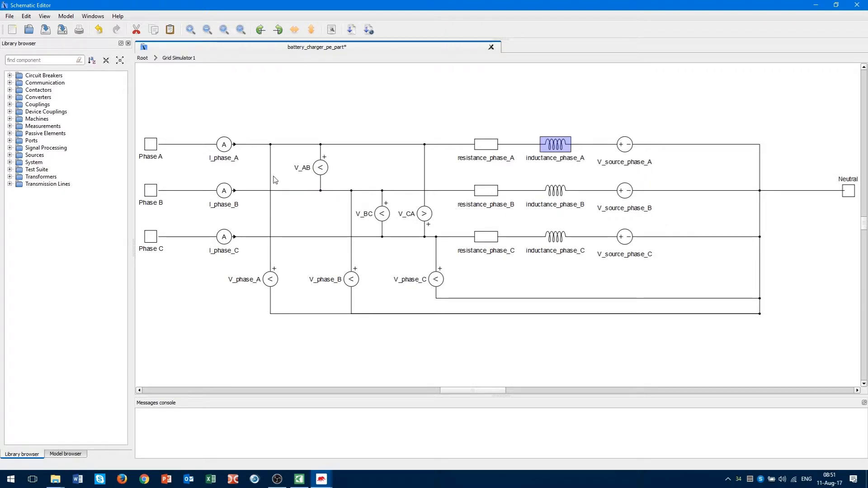
{"action": "left_click_drag", "start_coordinate": [225, 104], "coordinate": [227, 283]}
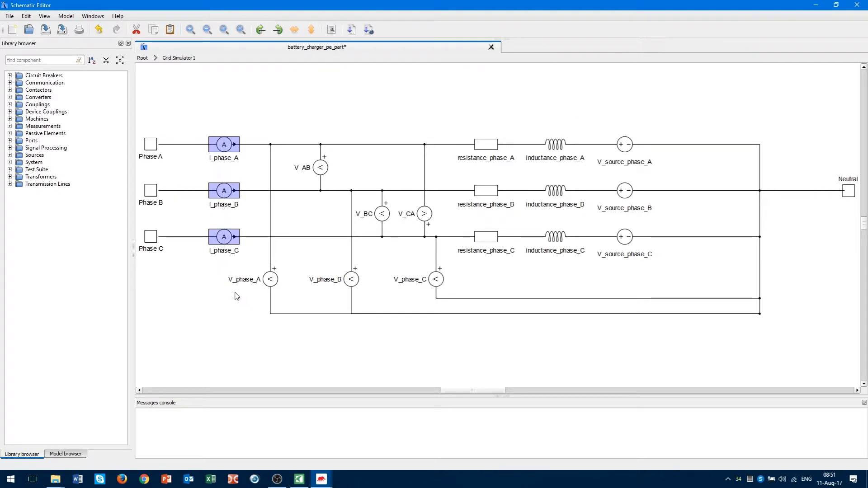
{"action": "left_click", "coordinate": [234, 292]}
{"action": "double_click", "coordinate": [382, 213]}
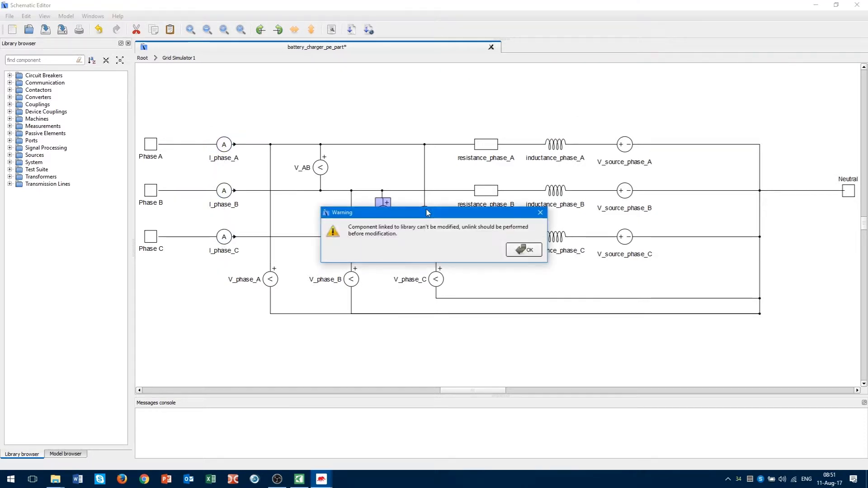
{"action": "left_click", "coordinate": [523, 250]}
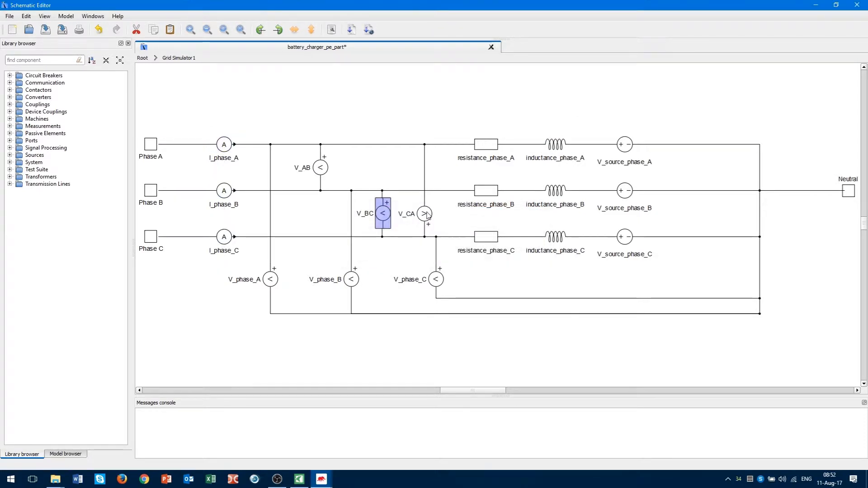
{"action": "left_click", "coordinate": [426, 215]}
{"action": "double_click", "coordinate": [321, 167]}
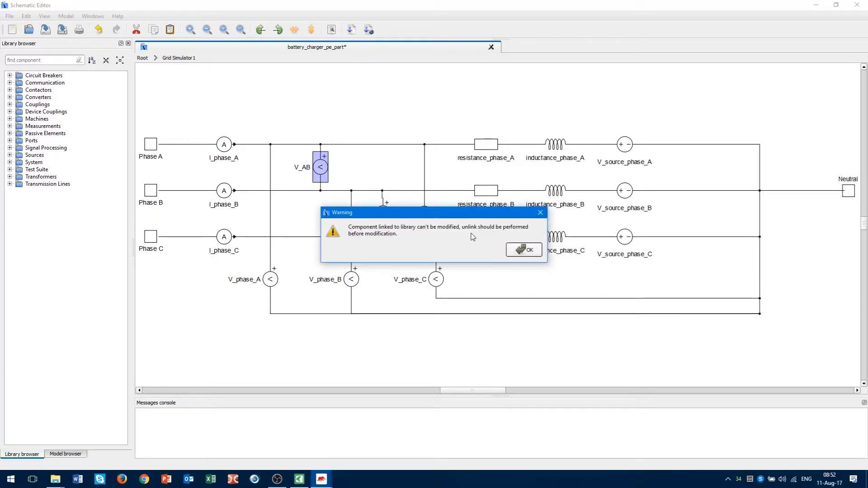
{"action": "left_click", "coordinate": [516, 250]}
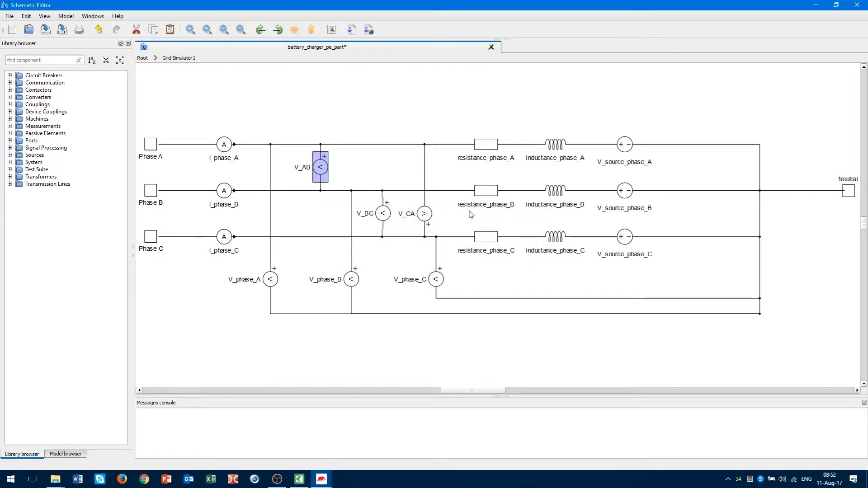
{"action": "left_click", "coordinate": [143, 58]}
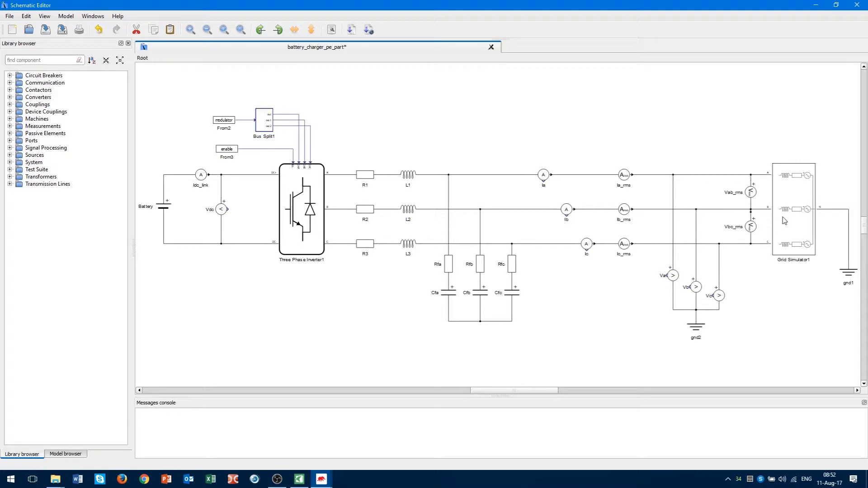
Check Grid Simulator1's 0.0001 Ω resistance and 20e-6 H inductance per phase, then cancel.
{"action": "double_click", "coordinate": [800, 219]}
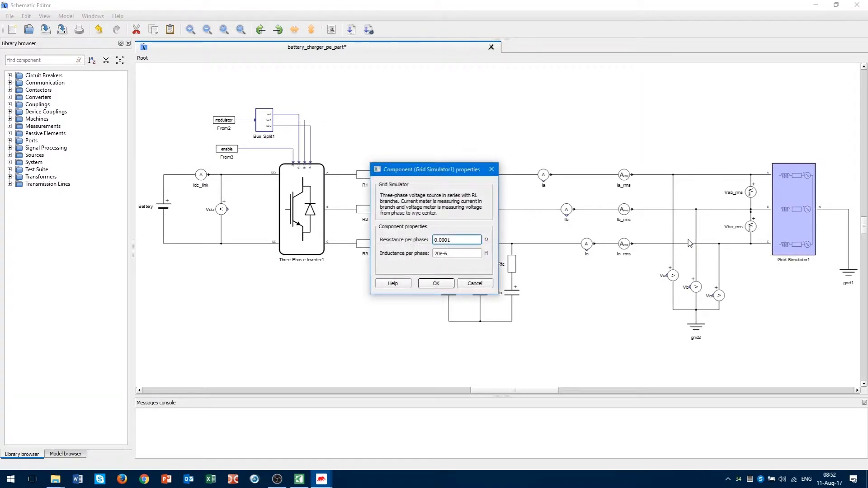
{"action": "left_click_drag", "start_coordinate": [466, 238], "coordinate": [433, 239]}
{"action": "left_click_drag", "start_coordinate": [467, 256], "coordinate": [420, 257]}
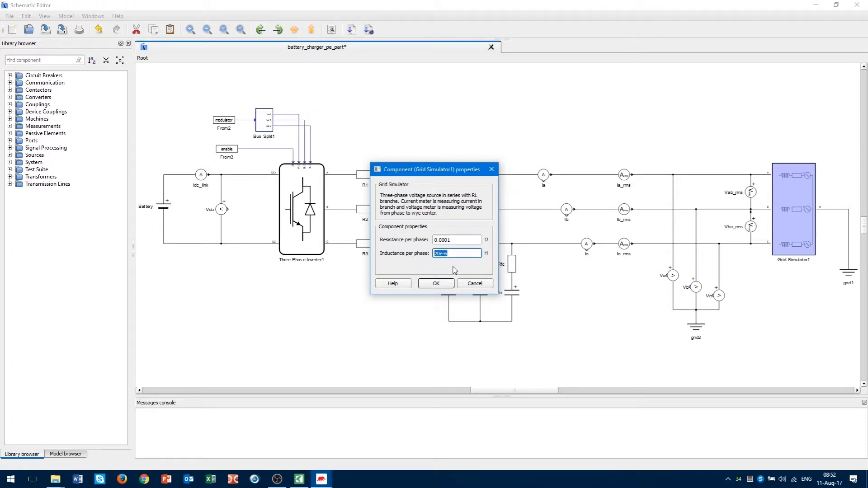
{"action": "left_click", "coordinate": [477, 283]}
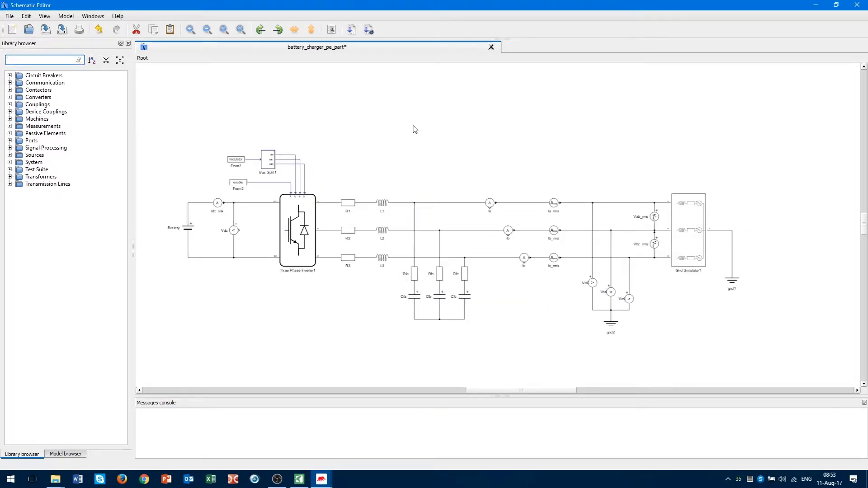
Search the library for 'pl', place a Three phase PLL block and mirror it horizontally.
{"action": "scroll", "coordinate": [415, 130], "scroll_direction": "down", "scroll_amount": 4}
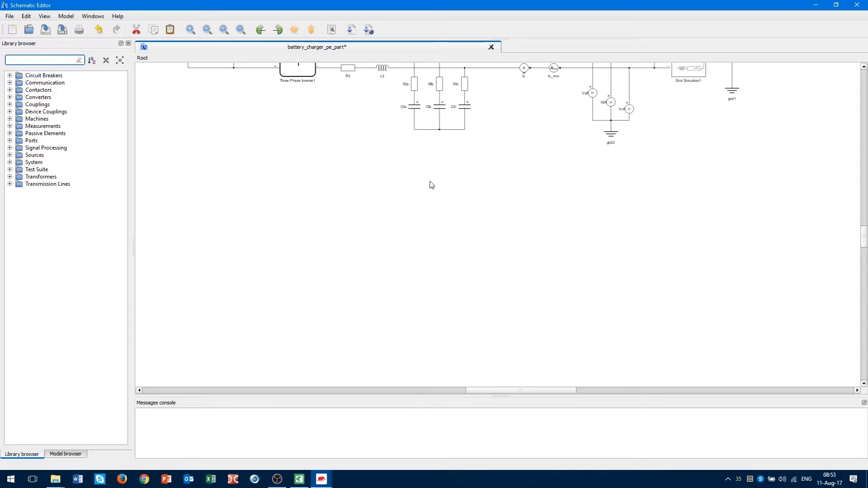
{"action": "scroll", "coordinate": [432, 185], "scroll_direction": "up", "scroll_amount": 1}
{"action": "scroll", "coordinate": [433, 194], "scroll_direction": "up", "scroll_amount": 1}
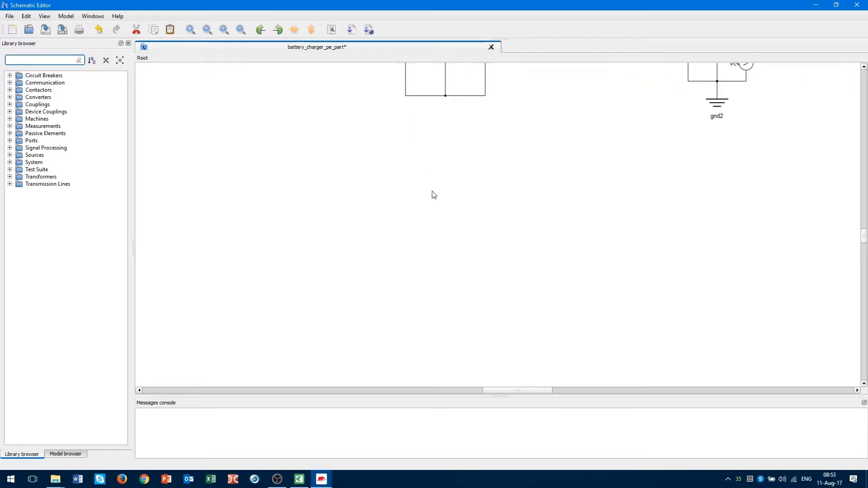
{"action": "scroll", "coordinate": [434, 195], "scroll_direction": "up", "scroll_amount": 1}
{"action": "scroll", "coordinate": [434, 195], "scroll_direction": "down", "scroll_amount": 1}
{"action": "scroll", "coordinate": [434, 196], "scroll_direction": "up", "scroll_amount": 1}
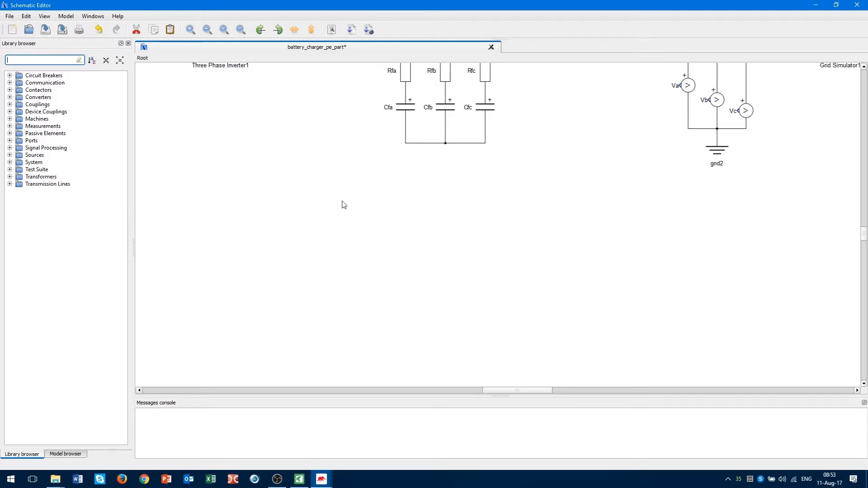
{"action": "left_click", "coordinate": [53, 61]}
{"action": "type", "text": "pll"}
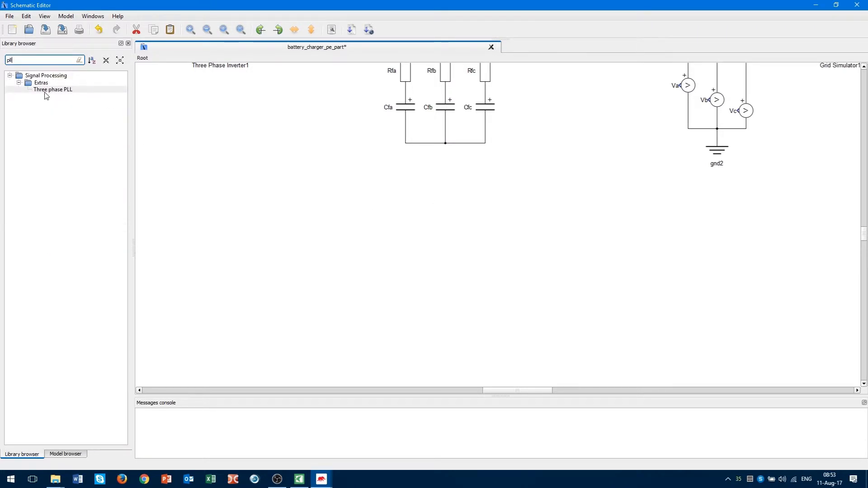
{"action": "left_click_drag", "start_coordinate": [50, 90], "coordinate": [644, 321]}
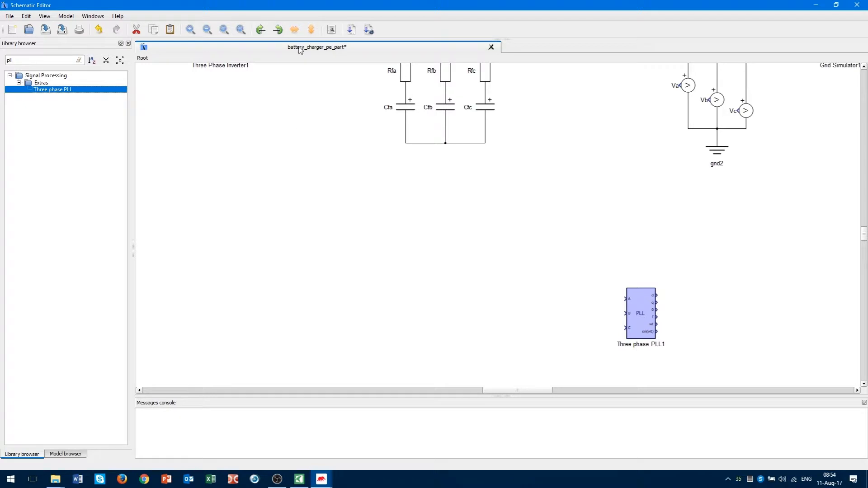
{"action": "left_click", "coordinate": [296, 31]}
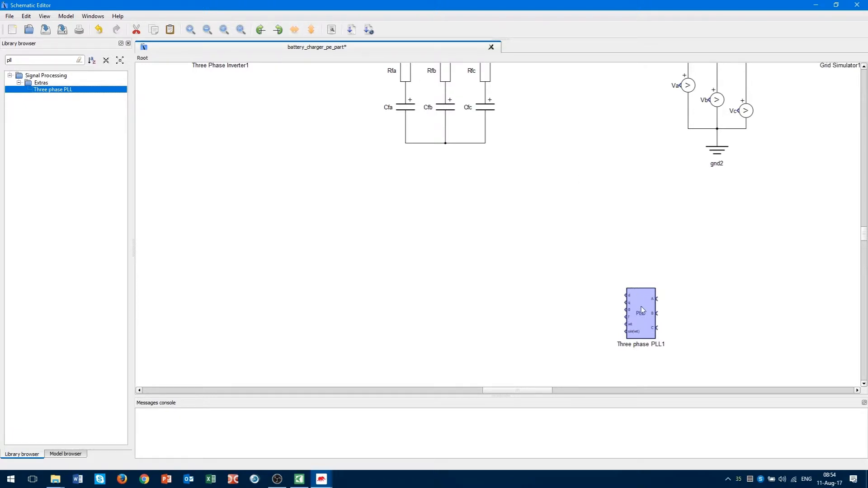
{"action": "left_click_drag", "start_coordinate": [643, 309], "coordinate": [588, 294]}
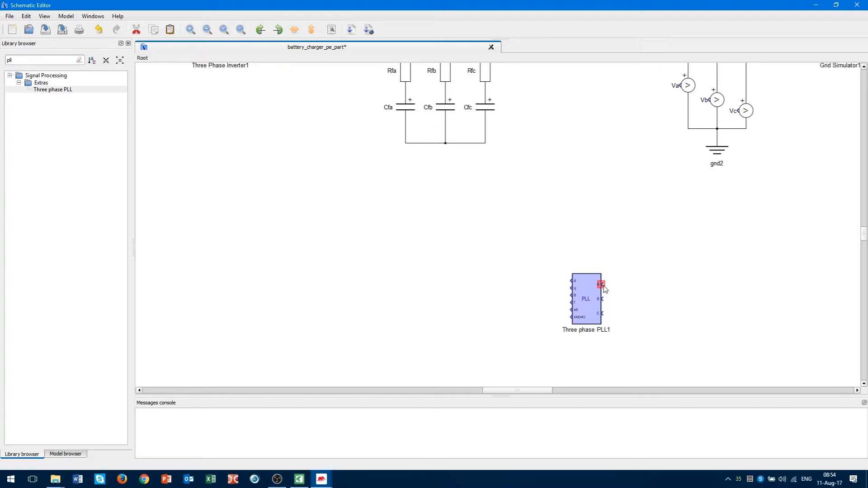
Wire PLL inputs A, B, C to voltmeters Va, Vb, Vc and tidy the wire routes.
{"action": "left_click_drag", "start_coordinate": [605, 290], "coordinate": [682, 82]}
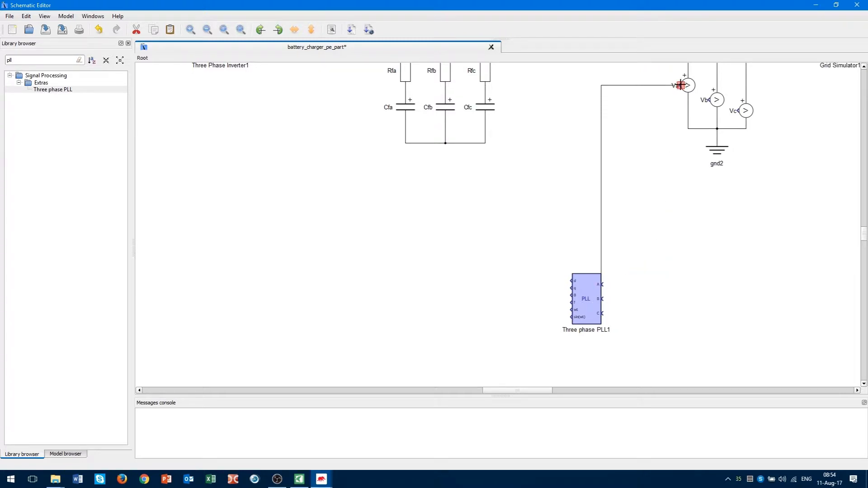
{"action": "left_click_drag", "start_coordinate": [667, 195], "coordinate": [642, 202]}
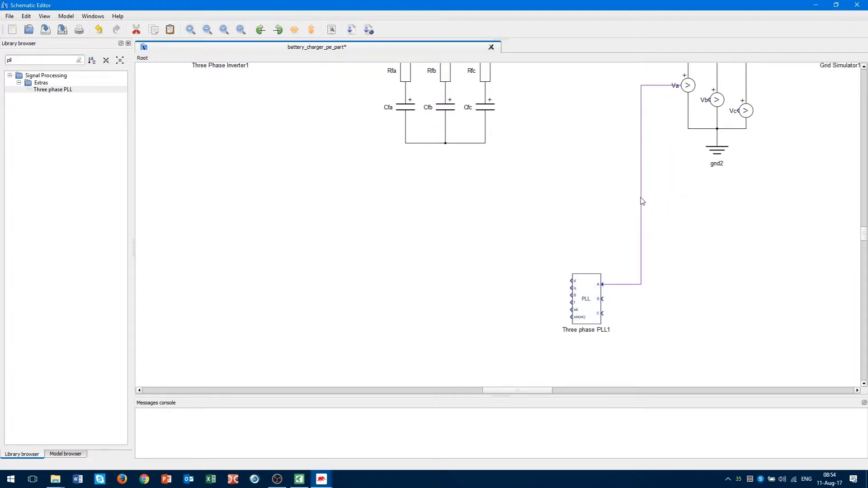
{"action": "left_click_drag", "start_coordinate": [704, 100], "coordinate": [602, 299]}
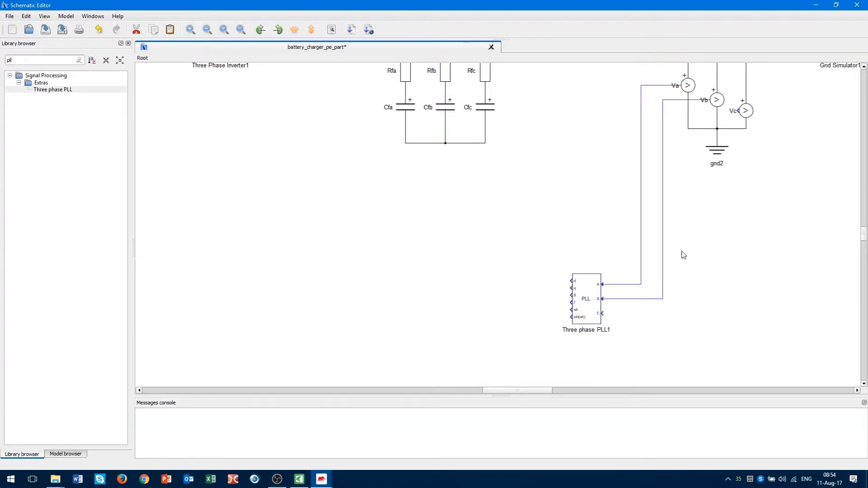
{"action": "left_click_drag", "start_coordinate": [737, 110], "coordinate": [603, 314]}
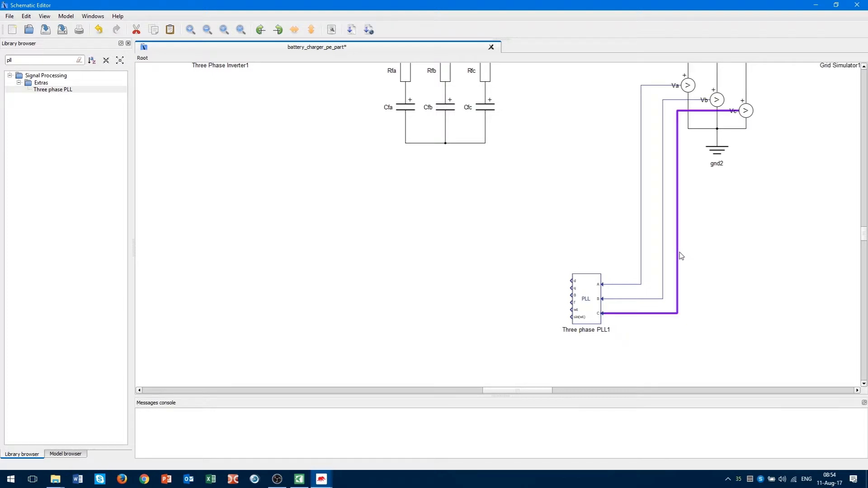
{"action": "left_click_drag", "start_coordinate": [678, 256], "coordinate": [689, 257]}
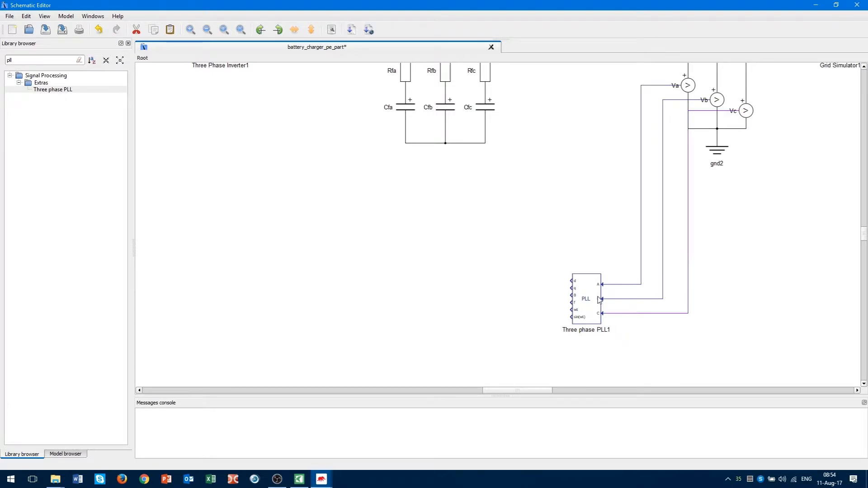
{"action": "left_click_drag", "start_coordinate": [586, 302], "coordinate": [614, 299]}
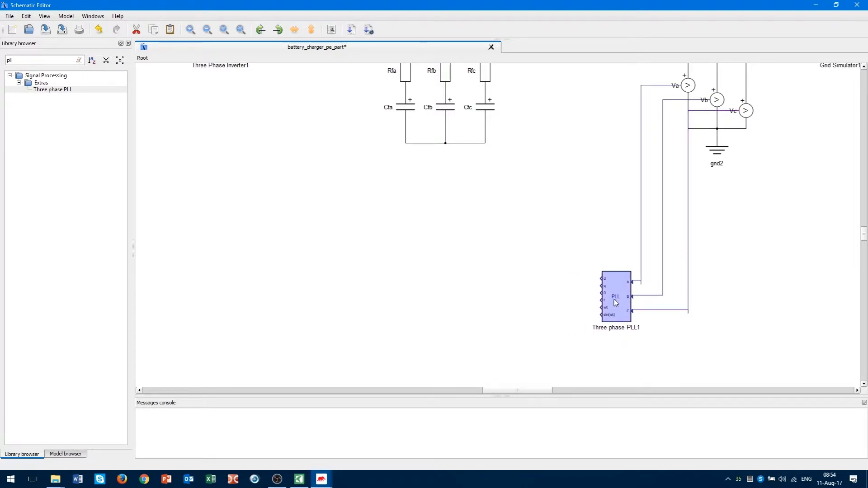
{"action": "left_click", "coordinate": [614, 206]}
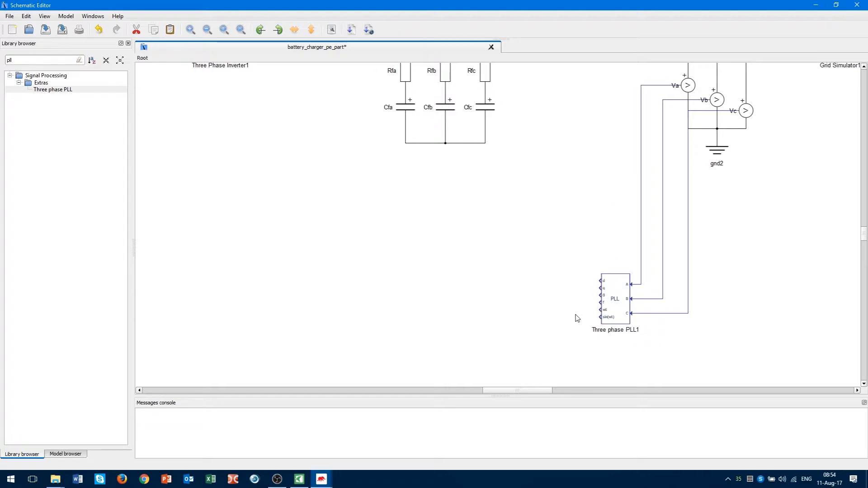
{"action": "scroll", "coordinate": [671, 354], "scroll_direction": "up", "scroll_amount": 3}
Place a mirrored Probe left of the PLL and wire it to the wt output.
{"action": "left_click_drag", "start_coordinate": [551, 217], "coordinate": [609, 324]}
{"action": "left_click", "coordinate": [552, 340]}
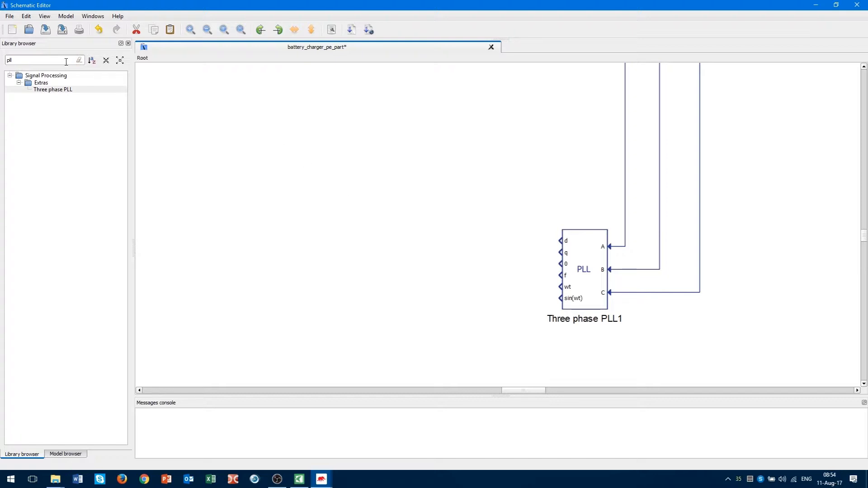
{"action": "left_click_drag", "start_coordinate": [66, 62], "coordinate": [2, 81]}
{"action": "type", "text": "probe"}
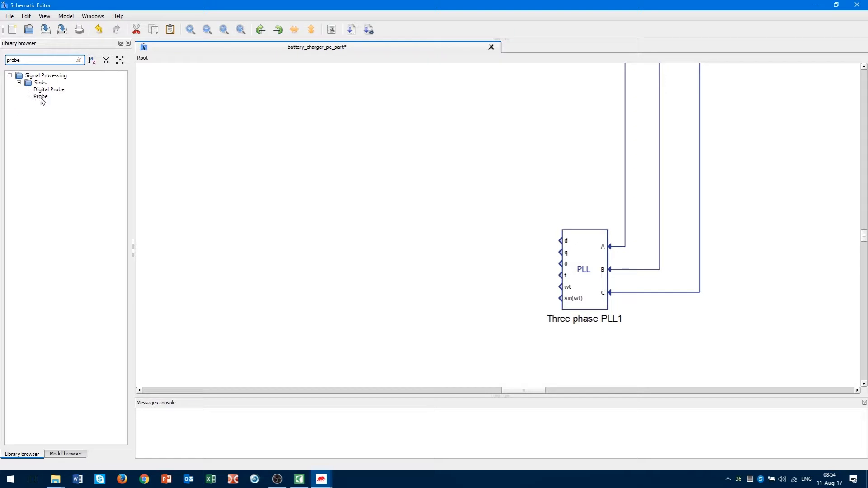
{"action": "left_click_drag", "start_coordinate": [41, 97], "coordinate": [470, 323]}
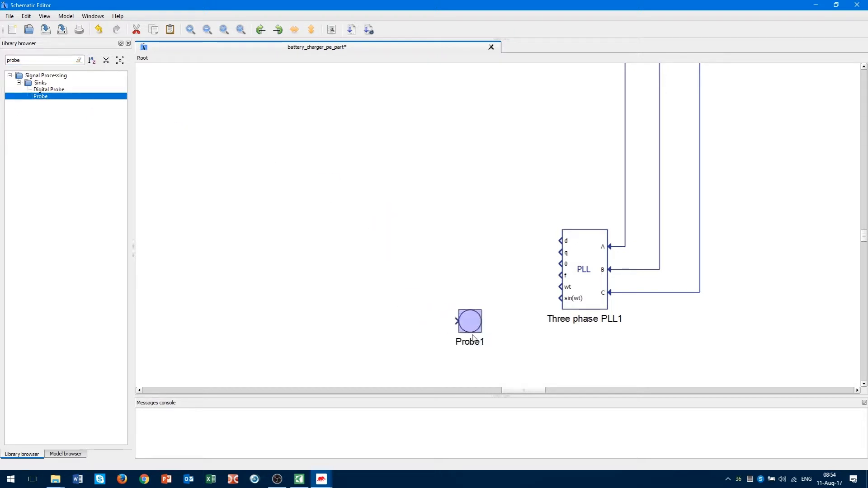
{"action": "left_click", "coordinate": [298, 36]}
{"action": "left_click_drag", "start_coordinate": [483, 321], "coordinate": [536, 310]}
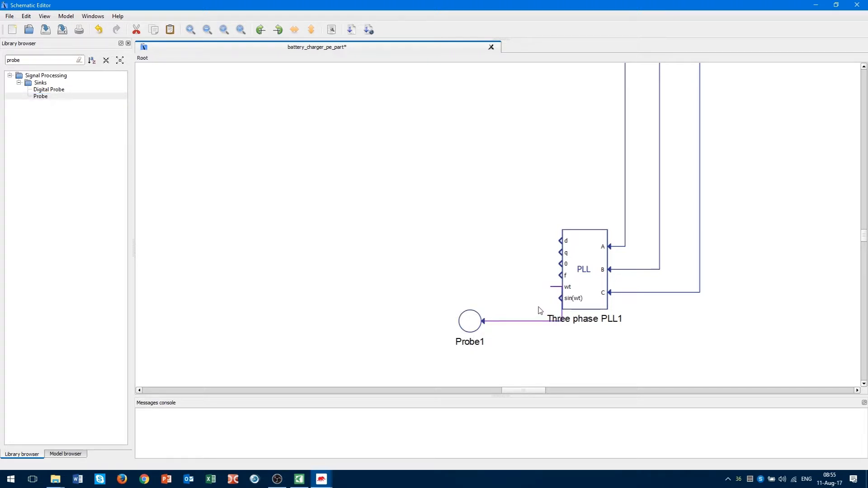
{"action": "key", "text": "ctrl+z"}
Rename the probe to wt_pll.
{"action": "double_click", "coordinate": [465, 347]}
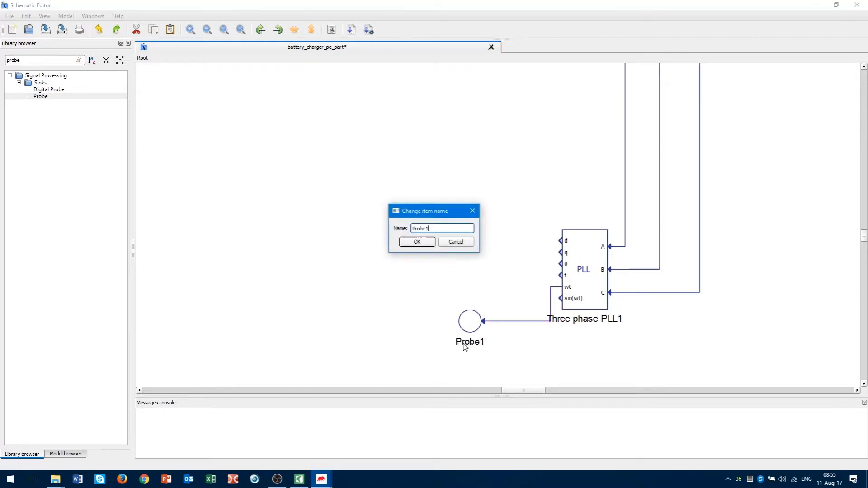
{"action": "double_click", "coordinate": [439, 228]}
{"action": "type", "text": "wt_pll"}
{"action": "left_click", "coordinate": [420, 244]}
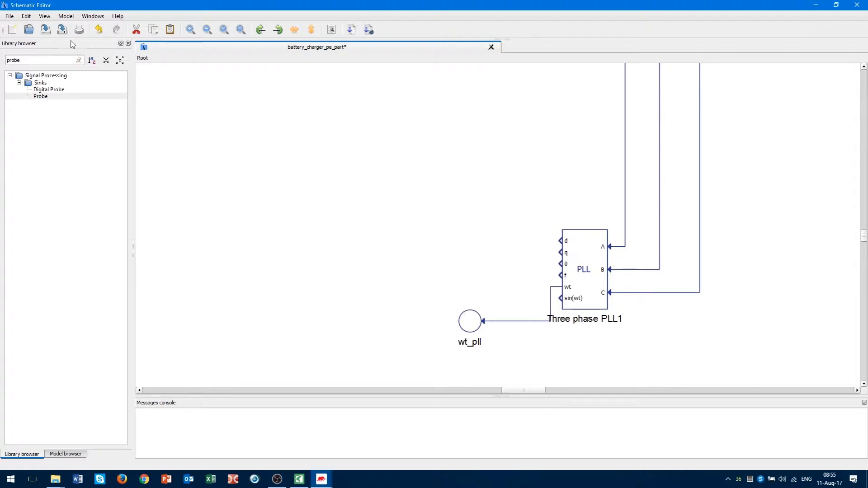
{"action": "double_click", "coordinate": [35, 63]}
Place a Goto block below the wt_pll probe on the wt line and tag it wt.
{"action": "type", "text": "goto"}
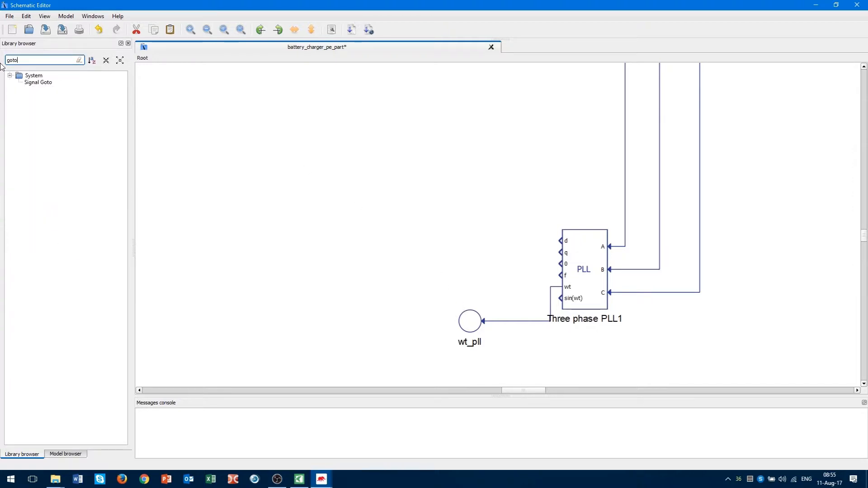
{"action": "left_click_drag", "start_coordinate": [38, 83], "coordinate": [501, 322]}
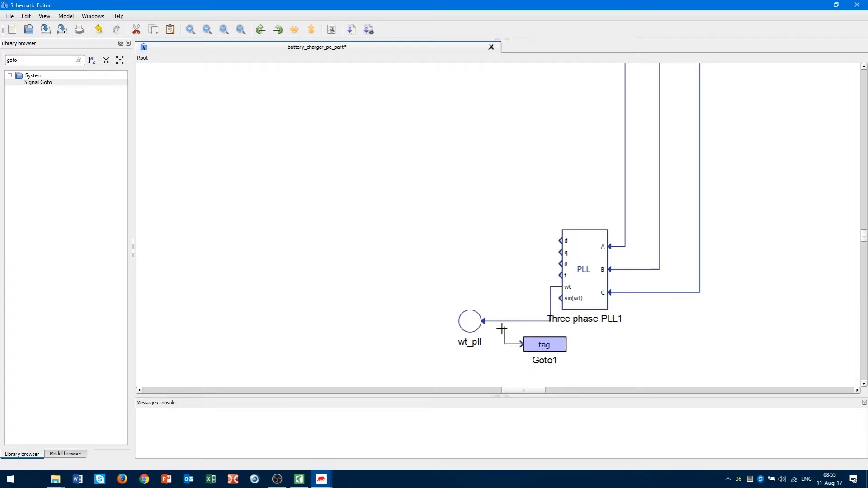
{"action": "left_click", "coordinate": [536, 349]}
{"action": "double_click", "coordinate": [549, 349]}
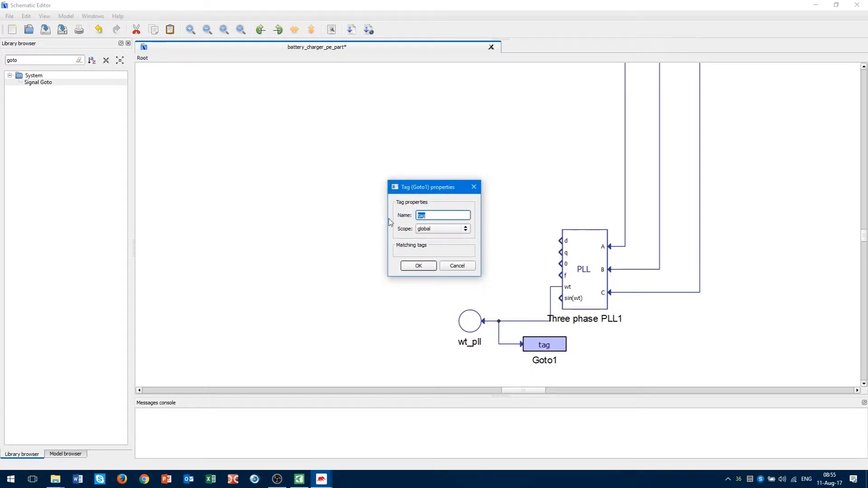
{"action": "key", "text": "Return"}
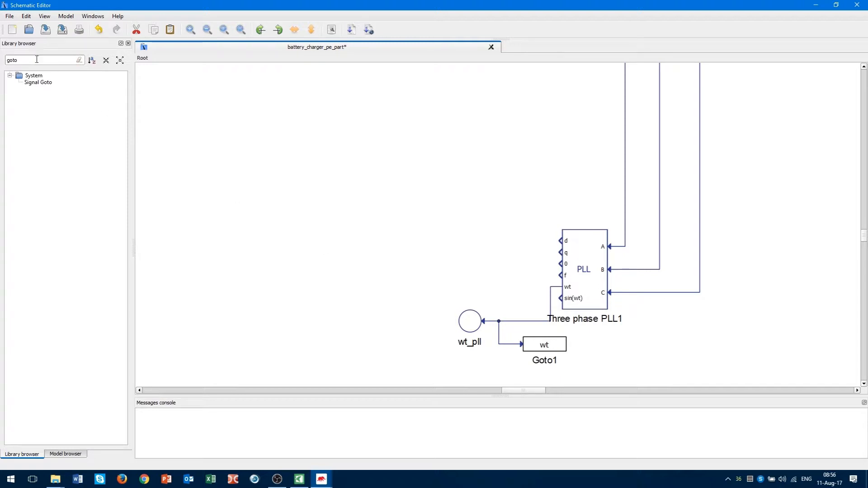
{"action": "left_click_drag", "start_coordinate": [36, 60], "coordinate": [2, 71]}
{"action": "type", "text": "abc"}
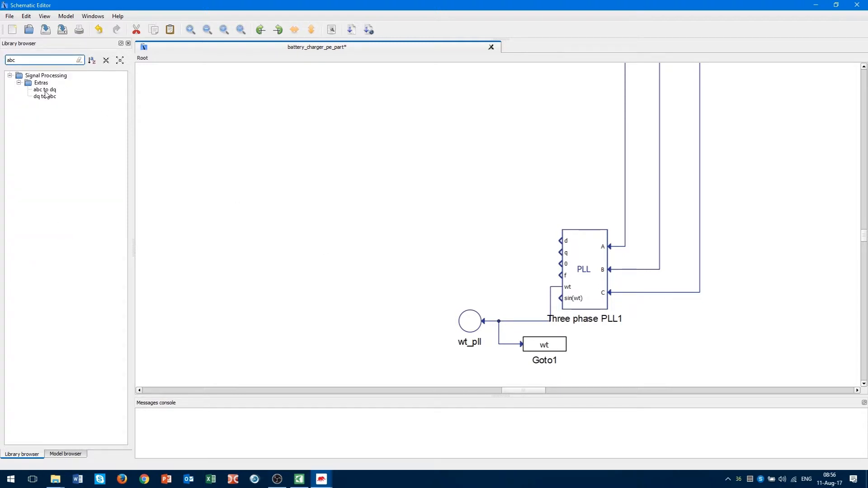
Place an abc to dq block left of the PLL and mirror it left-to-right.
{"action": "left_click_drag", "start_coordinate": [45, 90], "coordinate": [360, 252]}
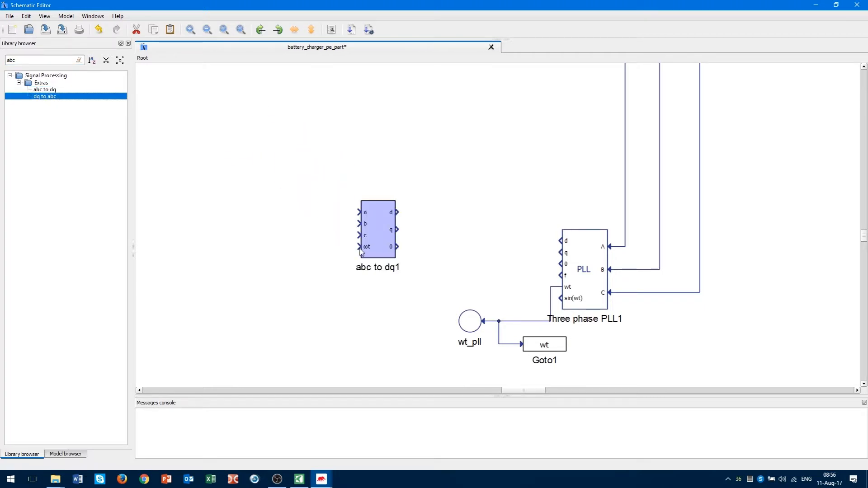
{"action": "left_click", "coordinate": [49, 87]}
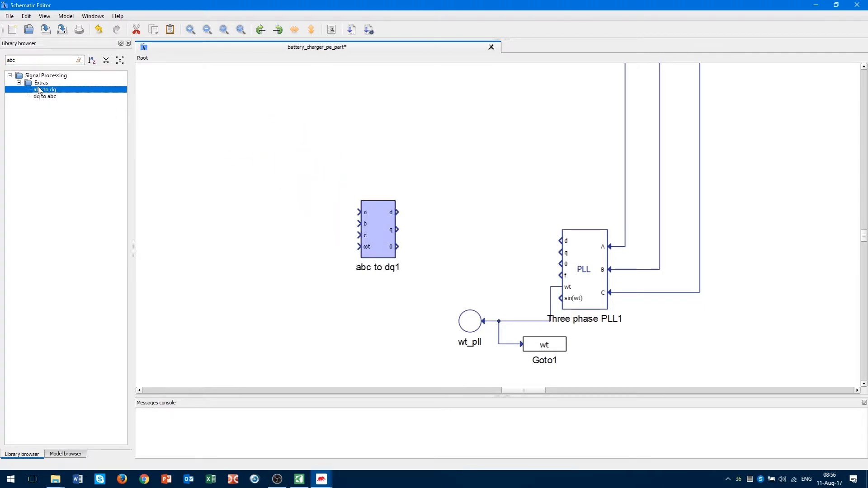
{"action": "left_click", "coordinate": [40, 82]}
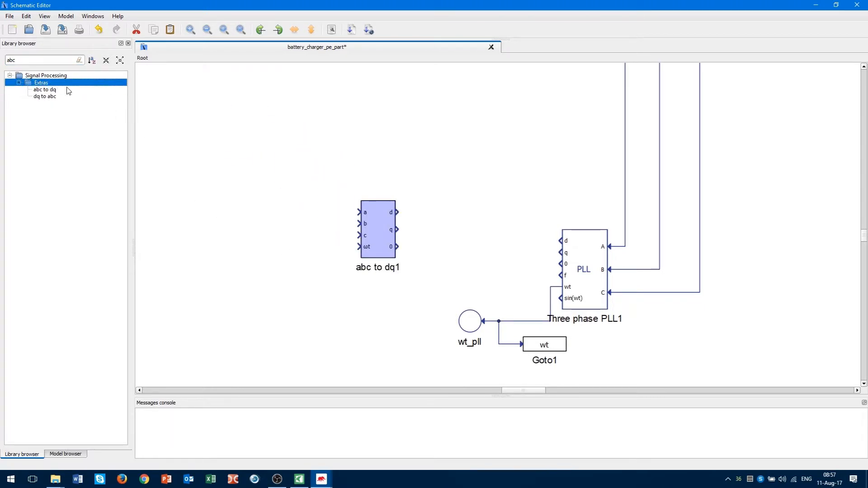
{"action": "left_click", "coordinate": [396, 309]}
{"action": "left_click", "coordinate": [375, 222]}
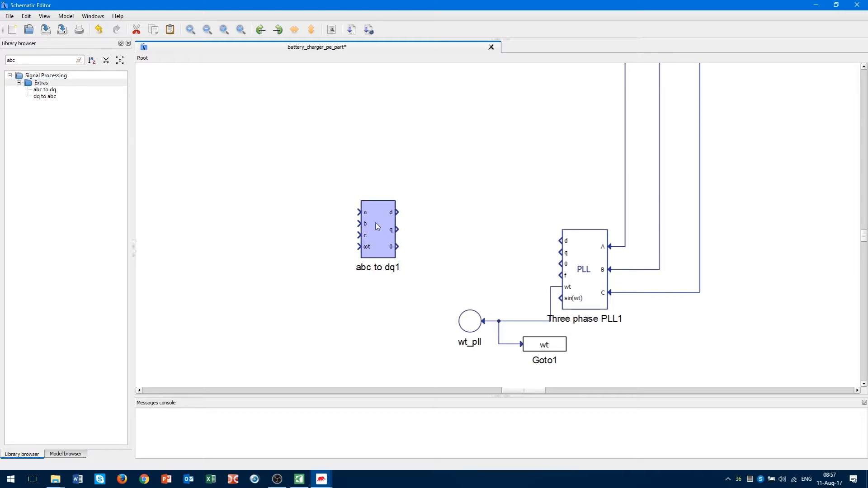
{"action": "left_click", "coordinate": [296, 33]}
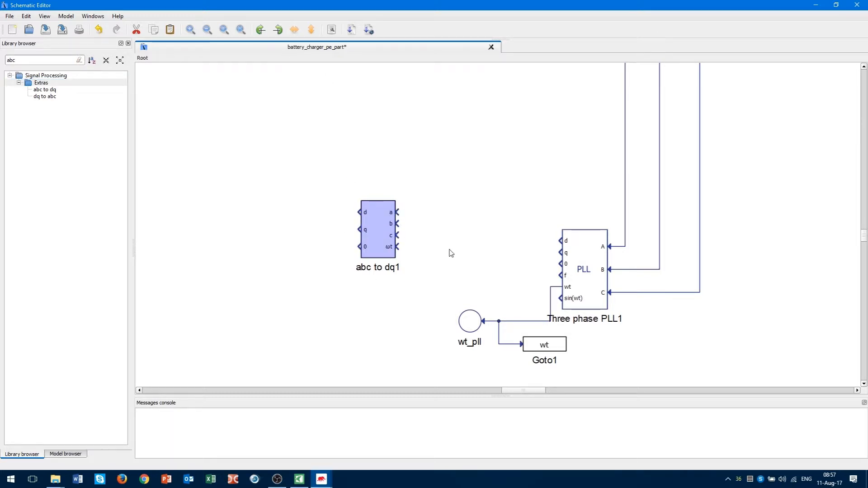
{"action": "scroll", "coordinate": [451, 253], "scroll_direction": "down", "scroll_amount": 4}
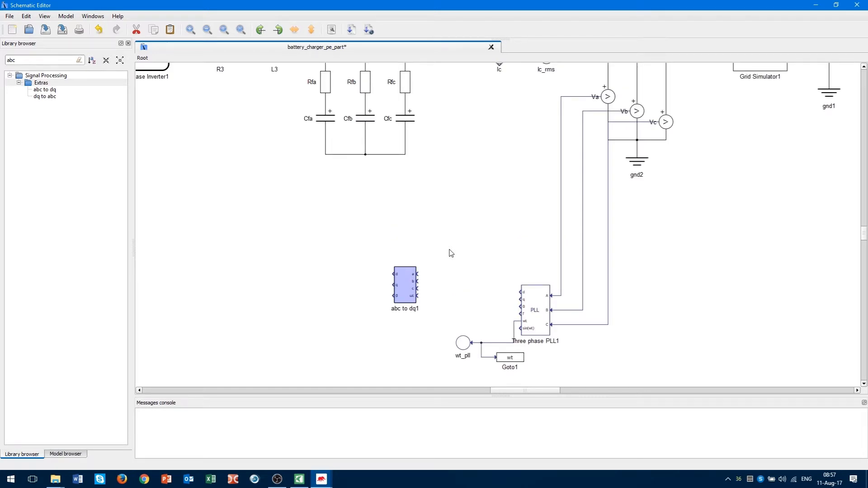
{"action": "scroll", "coordinate": [458, 252], "scroll_direction": "up", "scroll_amount": 3}
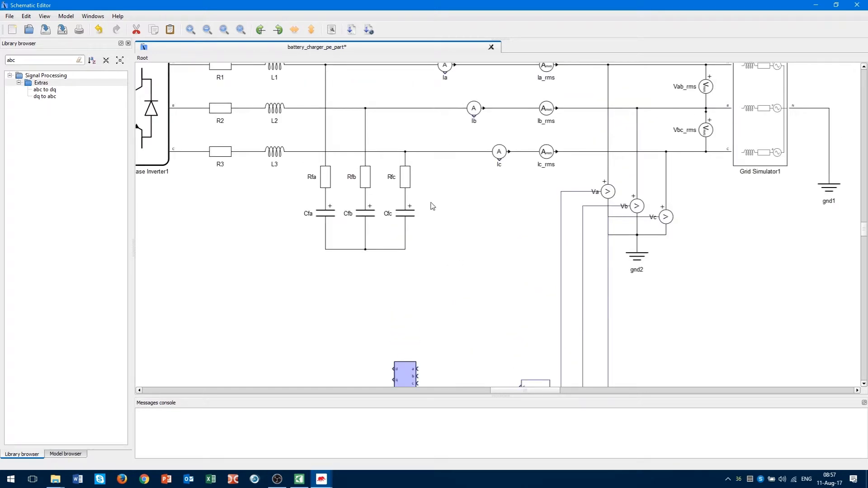
Wire ammeters Ia, Ib, Ic to the a, b, c inputs of abc to dq1.
{"action": "left_click_drag", "start_coordinate": [432, 206], "coordinate": [513, 63]}
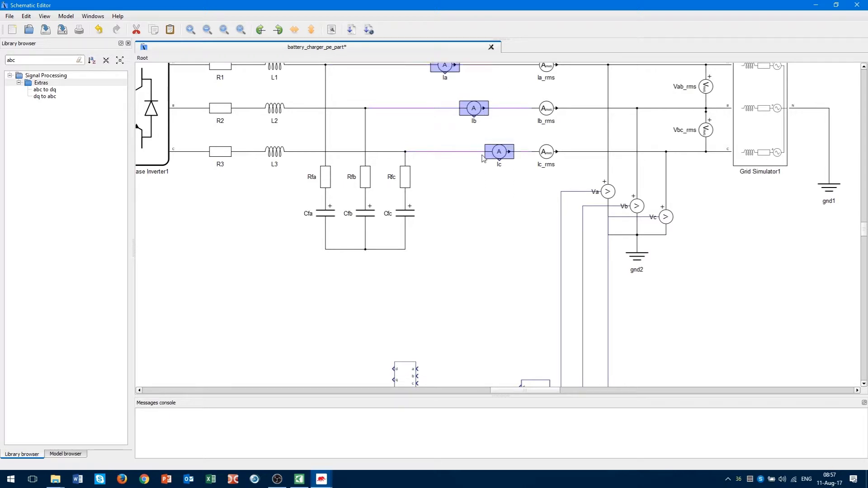
{"action": "left_click", "coordinate": [488, 297]}
{"action": "scroll", "coordinate": [488, 297], "scroll_direction": "down", "scroll_amount": 3}
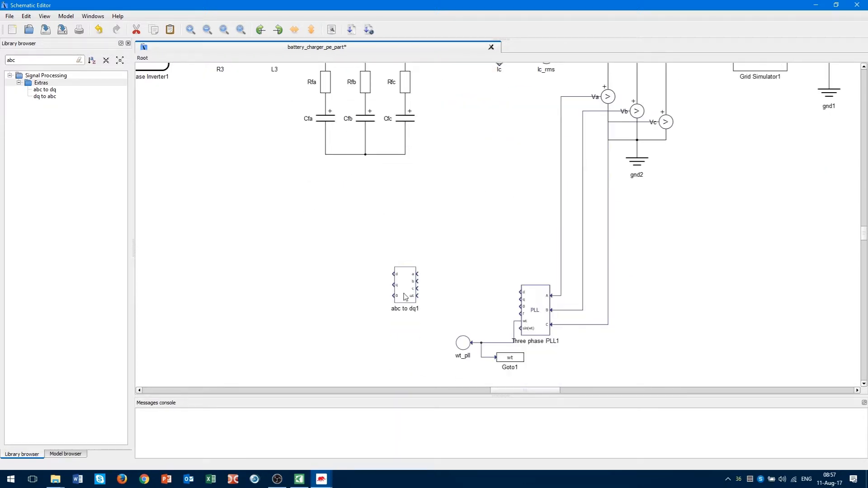
{"action": "left_click_drag", "start_coordinate": [412, 289], "coordinate": [426, 283]}
{"action": "scroll", "coordinate": [446, 271], "scroll_direction": "up", "scroll_amount": 3}
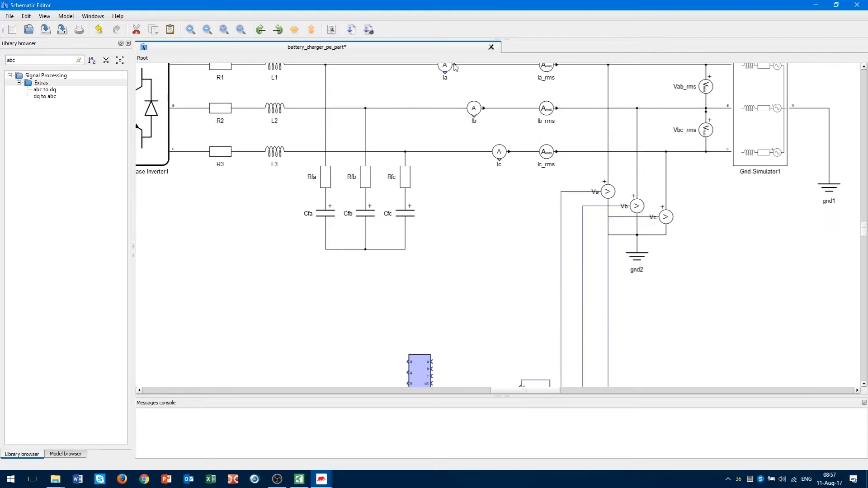
{"action": "mouse_move", "coordinate": [445, 71]}
{"action": "left_mouse_down"}
{"action": "mouse_move", "coordinate": [452, 225]}
{"action": "mouse_move", "coordinate": [431, 362]}
{"action": "left_mouse_up"}
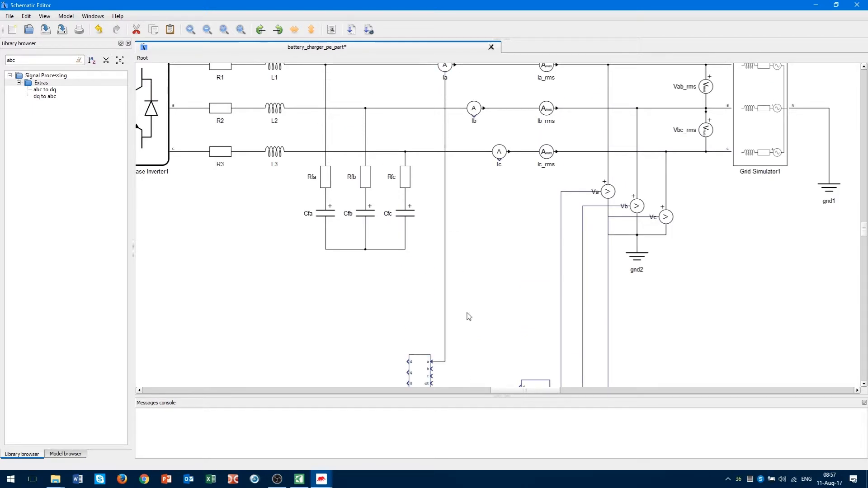
{"action": "mouse_move", "coordinate": [474, 115]}
{"action": "left_mouse_down"}
{"action": "mouse_move", "coordinate": [471, 294]}
{"action": "mouse_move", "coordinate": [432, 369]}
{"action": "left_mouse_up"}
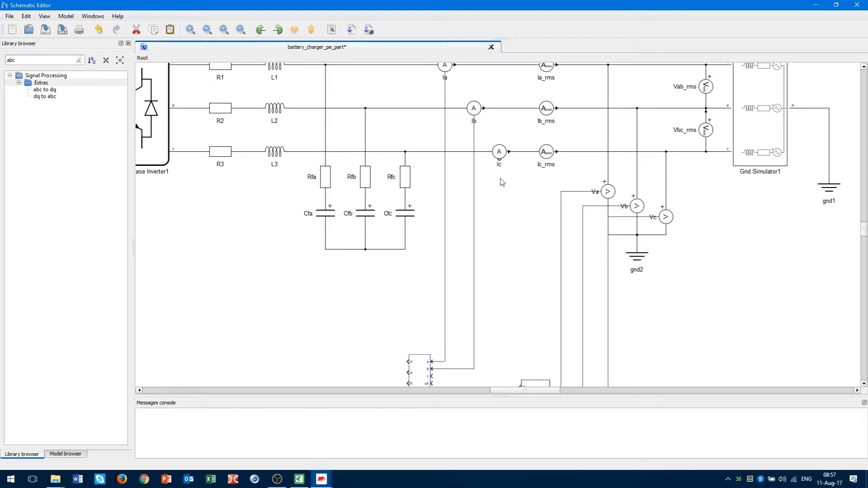
{"action": "left_click_drag", "start_coordinate": [500, 160], "coordinate": [431, 376]}
{"action": "scroll", "coordinate": [474, 328], "scroll_direction": "down", "scroll_amount": 3}
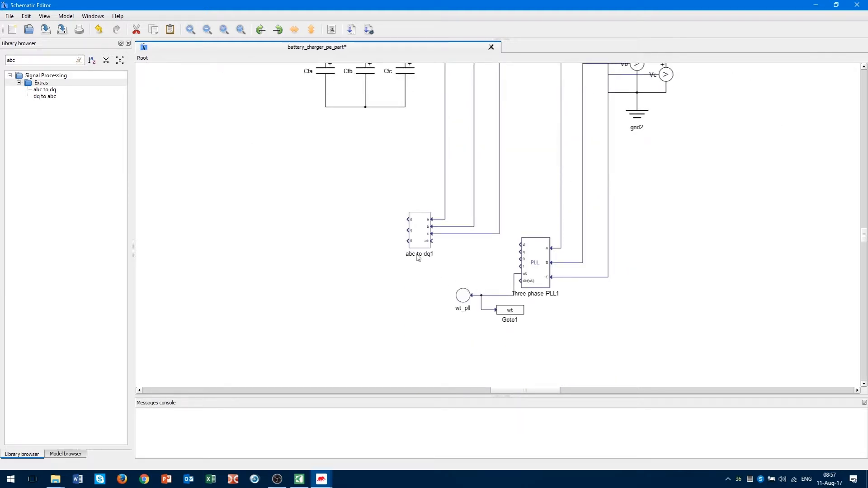
{"action": "left_click_drag", "start_coordinate": [420, 241], "coordinate": [404, 265]}
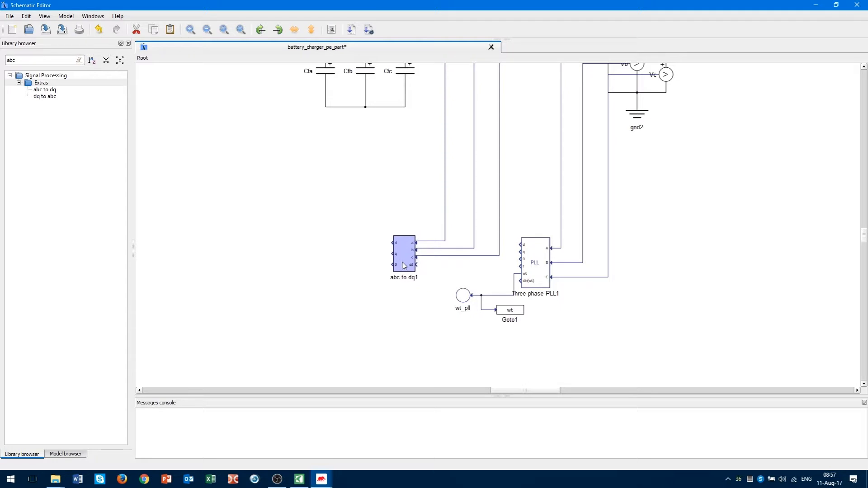
{"action": "scroll", "coordinate": [415, 264], "scroll_direction": "up", "scroll_amount": 3}
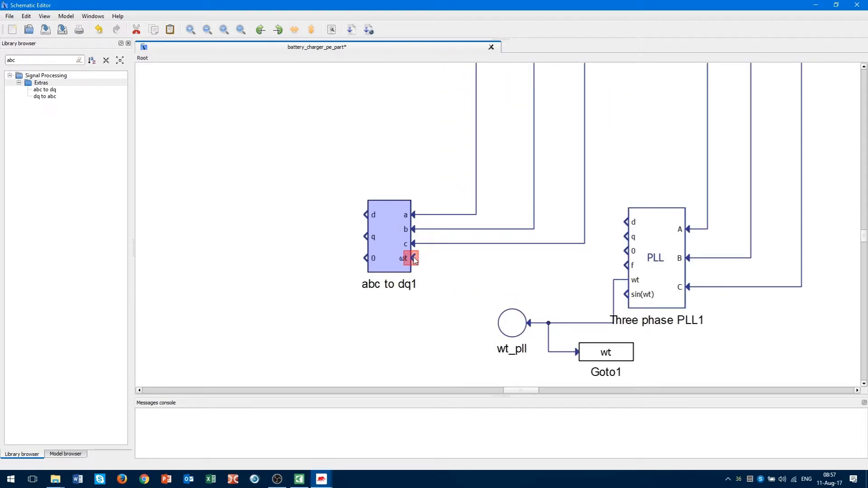
Feed the PLL wt signal into the ωt input and settle the block beside the PLL.
{"action": "mouse_move", "coordinate": [415, 259]}
{"action": "left_mouse_down"}
{"action": "mouse_move", "coordinate": [520, 250]}
{"action": "mouse_move", "coordinate": [611, 280]}
{"action": "left_mouse_up"}
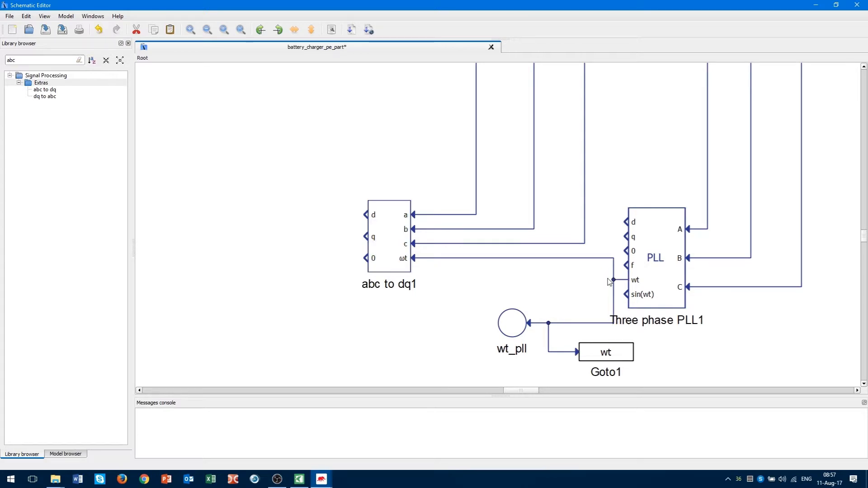
{"action": "left_click_drag", "start_coordinate": [398, 248], "coordinate": [392, 270]}
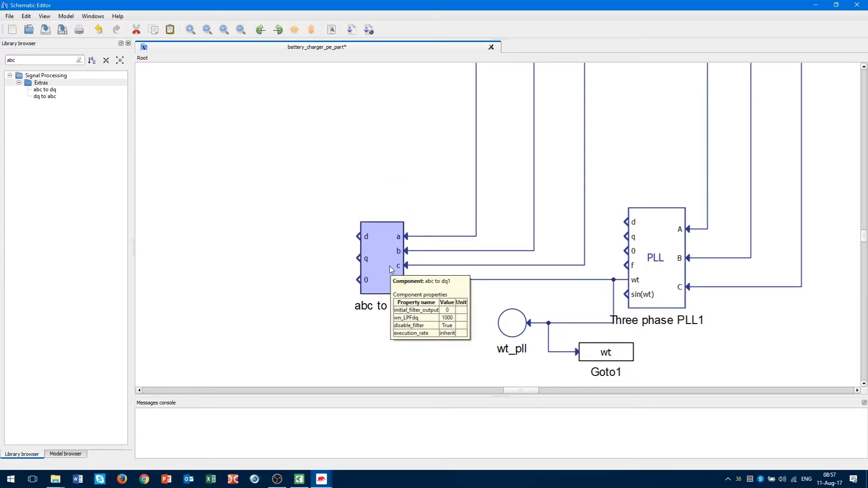
{"action": "left_click", "coordinate": [310, 272]}
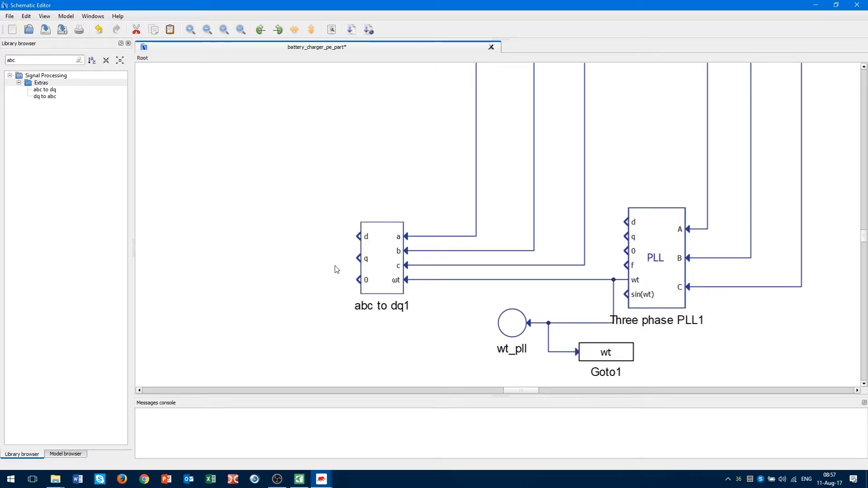
{"action": "scroll", "coordinate": [351, 265], "scroll_direction": "down", "scroll_amount": 1}
{"action": "left_click_drag", "start_coordinate": [513, 390], "coordinate": [523, 370]}
{"action": "scroll", "coordinate": [580, 304], "scroll_direction": "up", "scroll_amount": 5}
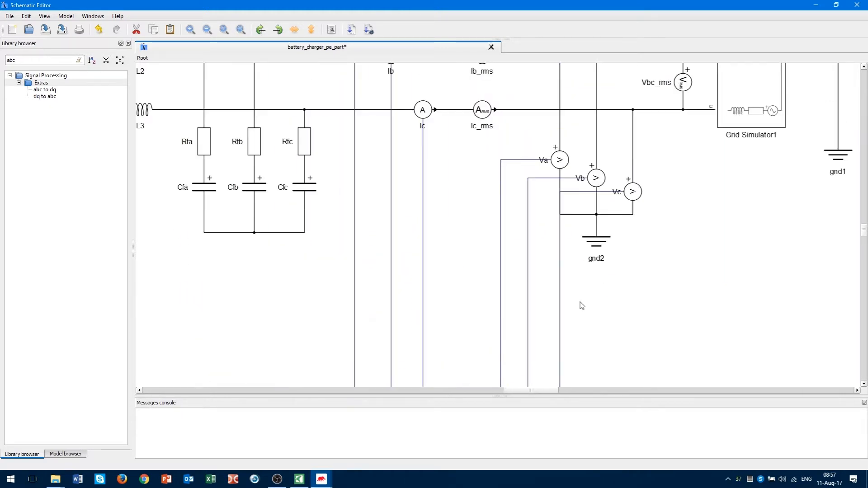
{"action": "scroll", "coordinate": [582, 306], "scroll_direction": "down", "scroll_amount": 1}
{"action": "scroll", "coordinate": [582, 306], "scroll_direction": "down", "scroll_amount": 1}
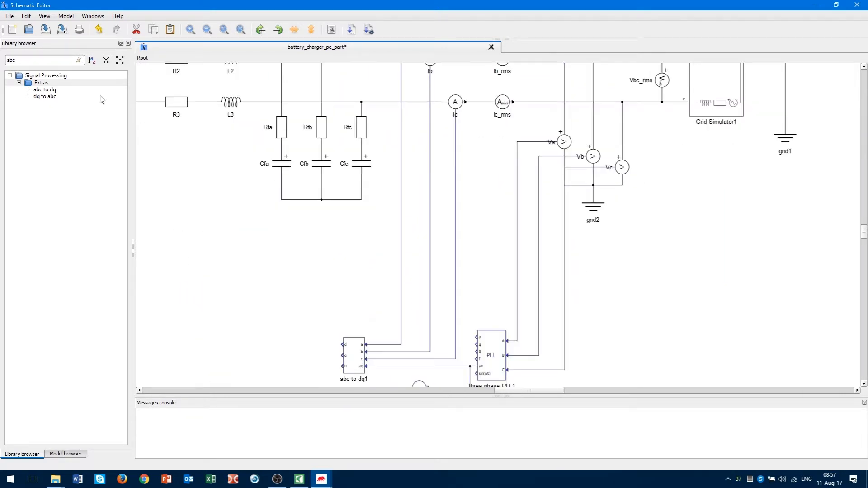
{"action": "left_click", "coordinate": [30, 64]}
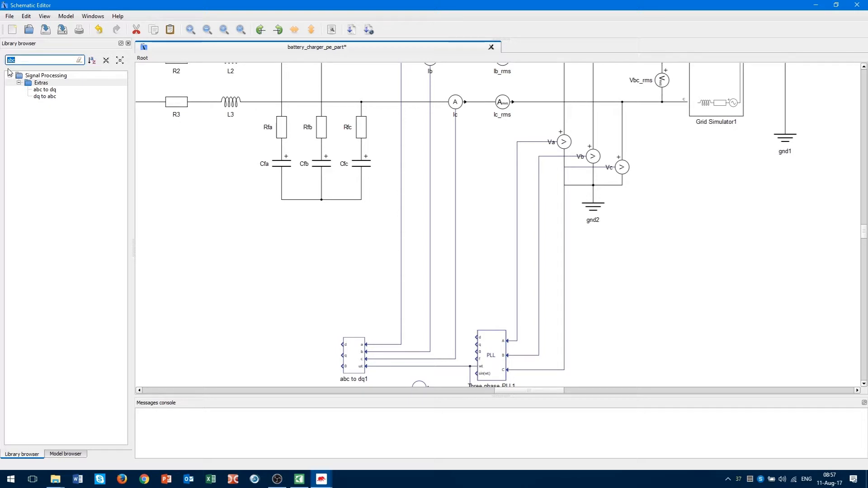
Search 'pow' and place a Power Meter block right of the PLL.
{"action": "type", "text": "power"}
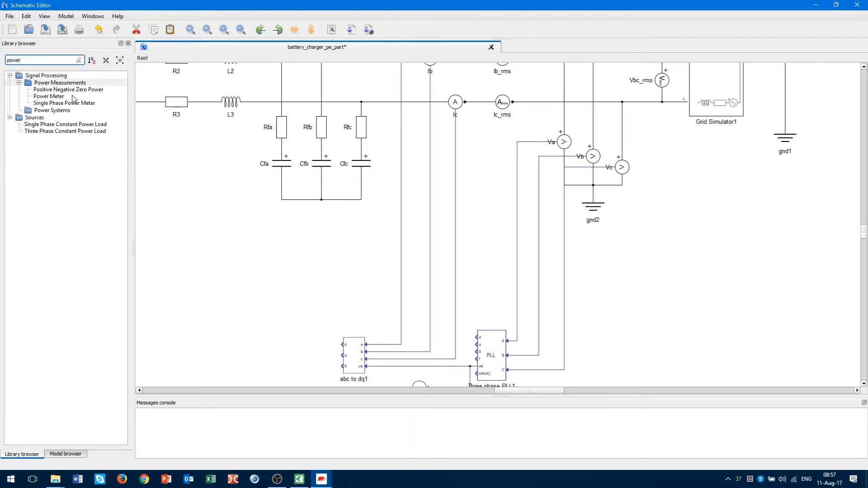
{"action": "left_click", "coordinate": [51, 97]}
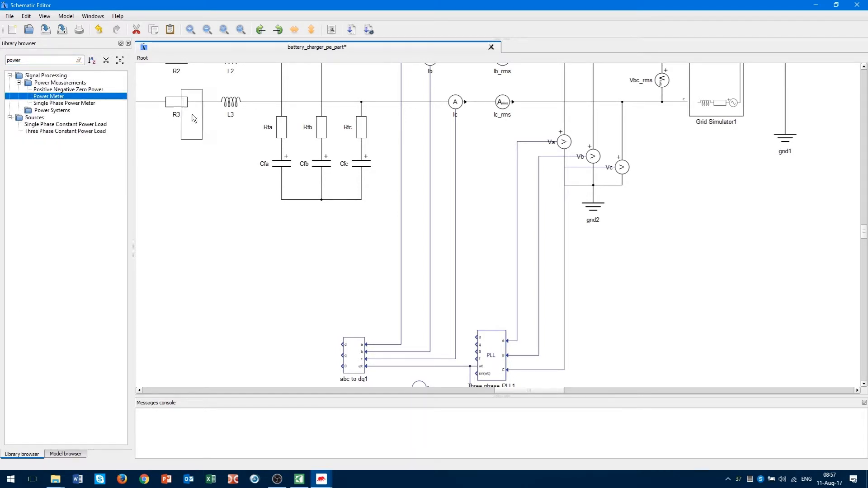
{"action": "left_click_drag", "start_coordinate": [192, 114], "coordinate": [629, 302]}
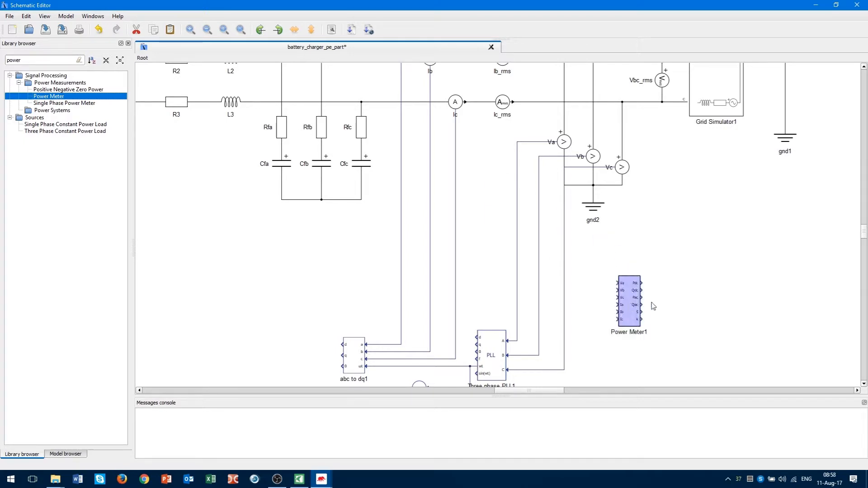
{"action": "scroll", "coordinate": [663, 308], "scroll_direction": "up", "scroll_amount": 2}
{"action": "left_click", "coordinate": [597, 278]}
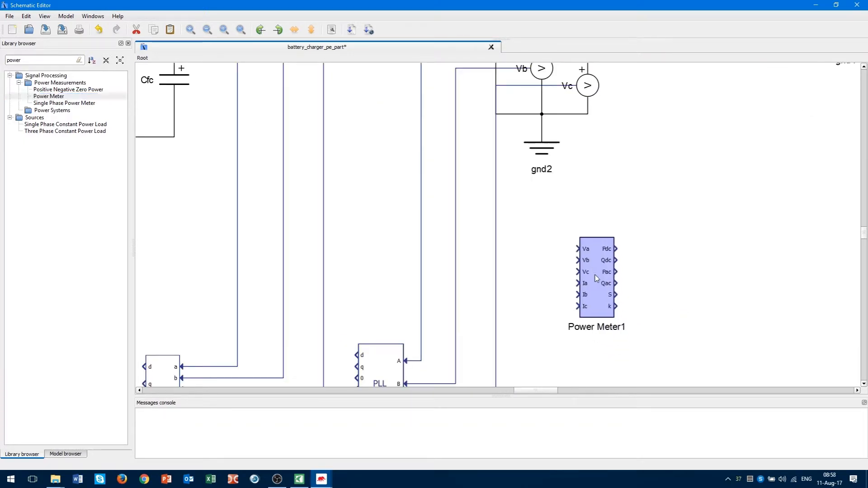
{"action": "left_click_drag", "start_coordinate": [596, 278], "coordinate": [592, 269]}
{"action": "left_click", "coordinate": [556, 233]}
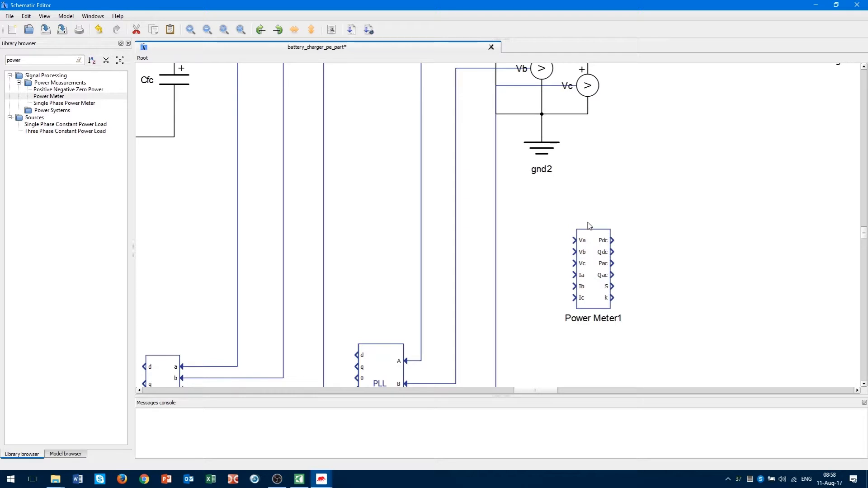
{"action": "left_click_drag", "start_coordinate": [562, 227], "coordinate": [593, 264]}
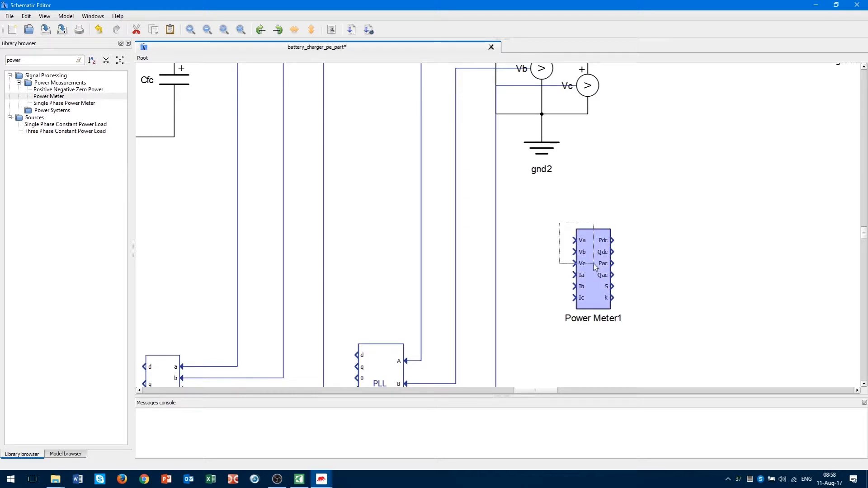
{"action": "left_click", "coordinate": [552, 316]}
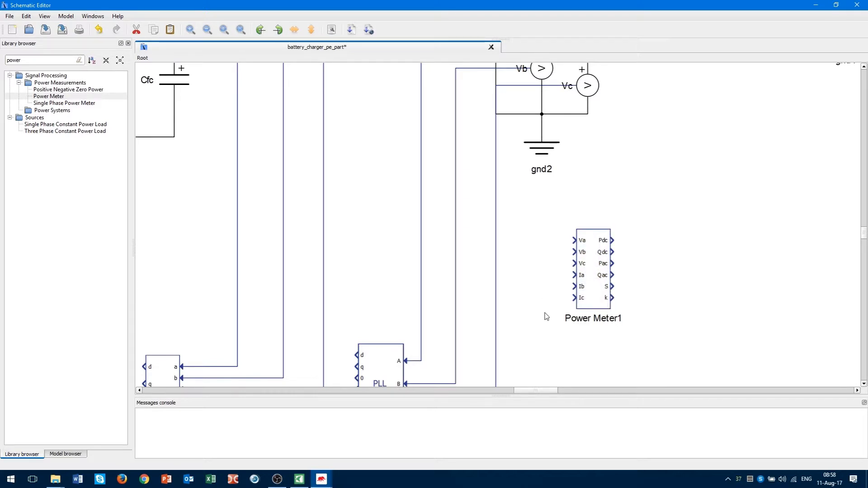
{"action": "left_click_drag", "start_coordinate": [547, 317], "coordinate": [421, 234]}
{"action": "left_click", "coordinate": [548, 261]}
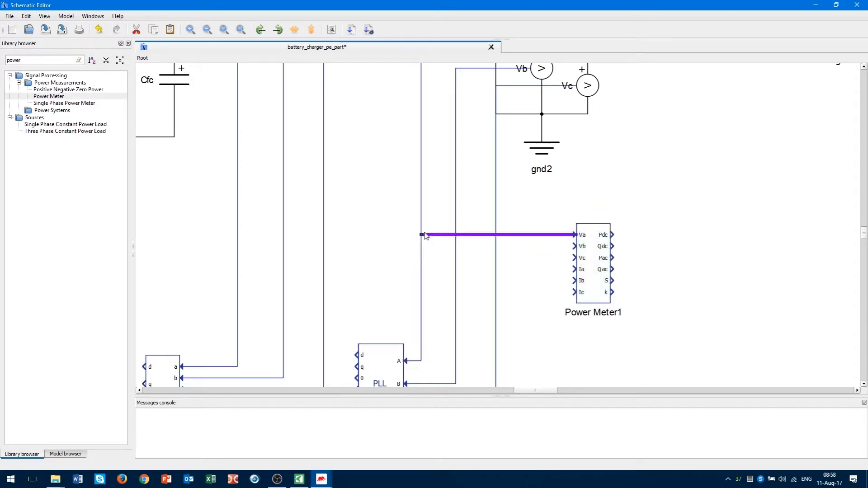
Wire Power Meter1's Vb, Vc, Ia, Ib and Ic inputs to the matching voltage and current lines.
{"action": "left_click_drag", "start_coordinate": [574, 246], "coordinate": [456, 249]}
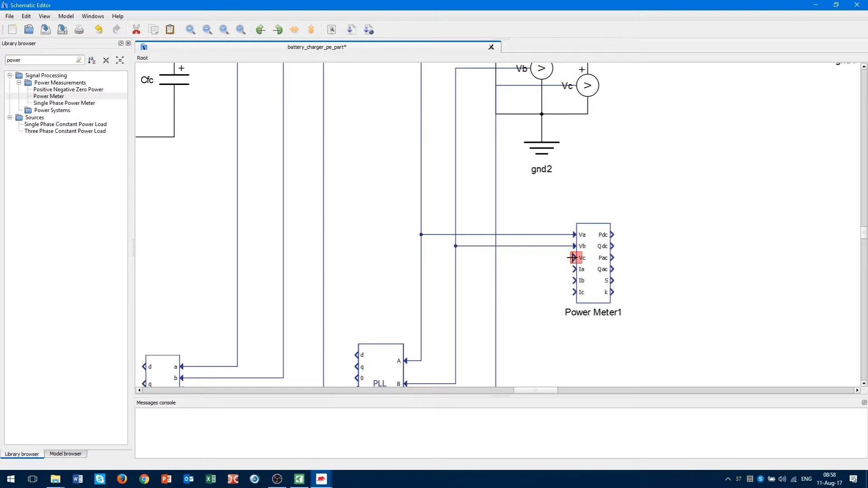
{"action": "left_click_drag", "start_coordinate": [572, 257], "coordinate": [496, 258]}
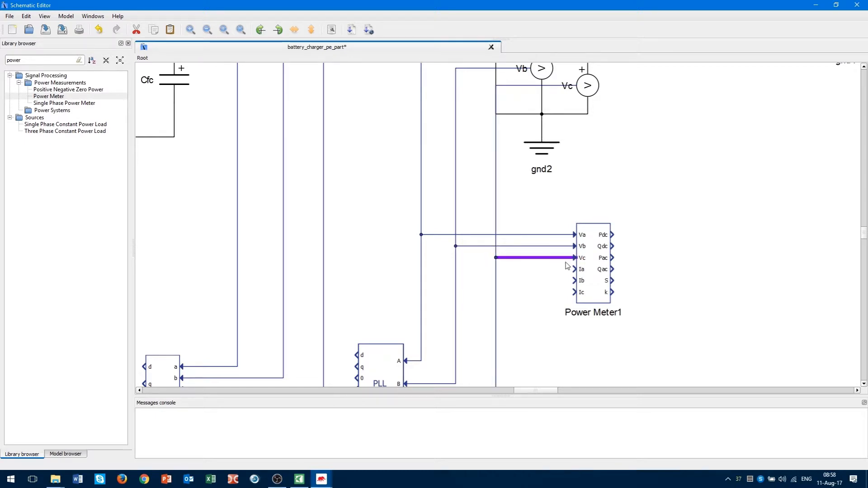
{"action": "mouse_move", "coordinate": [575, 269]}
{"action": "left_mouse_down"}
{"action": "mouse_move", "coordinate": [246, 283]}
{"action": "mouse_move", "coordinate": [237, 271]}
{"action": "left_mouse_up"}
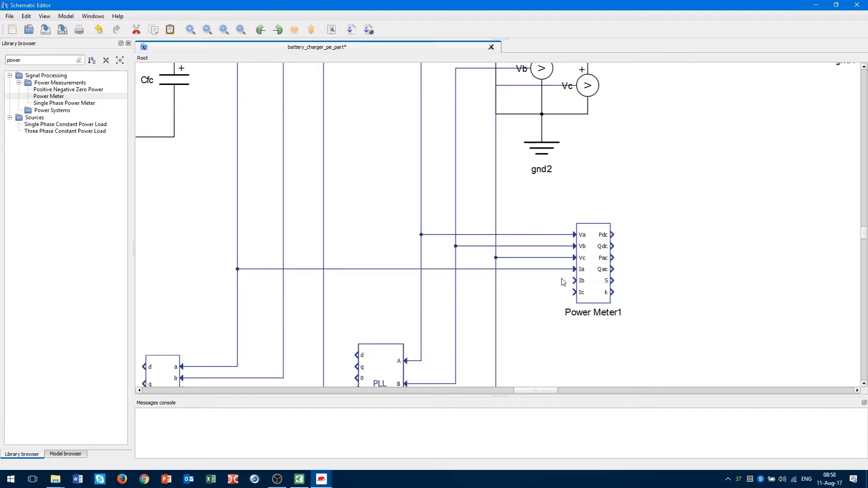
{"action": "mouse_move", "coordinate": [575, 281]}
{"action": "left_mouse_down"}
{"action": "mouse_move", "coordinate": [411, 291]}
{"action": "mouse_move", "coordinate": [283, 280]}
{"action": "left_mouse_up"}
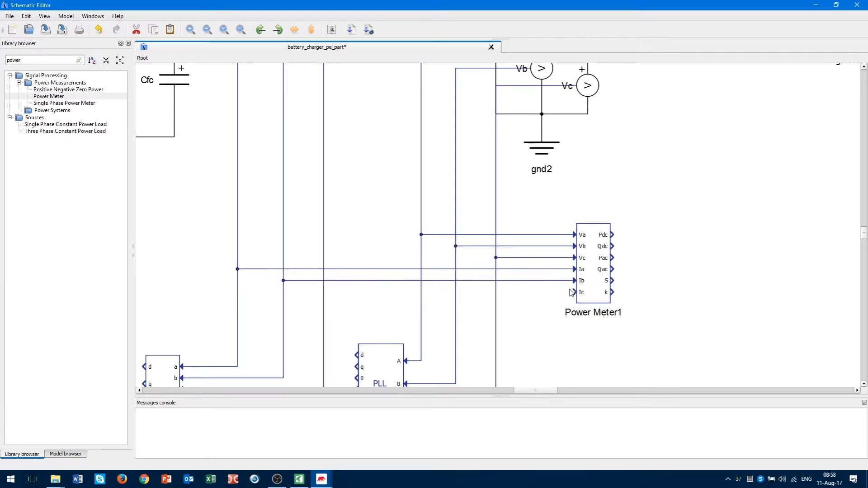
{"action": "mouse_move", "coordinate": [573, 291]}
{"action": "left_mouse_down"}
{"action": "mouse_move", "coordinate": [324, 295]}
{"action": "mouse_move", "coordinate": [644, 247]}
{"action": "mouse_move", "coordinate": [627, 275]}
{"action": "mouse_move", "coordinate": [359, 300]}
{"action": "mouse_move", "coordinate": [324, 292]}
{"action": "left_mouse_up"}
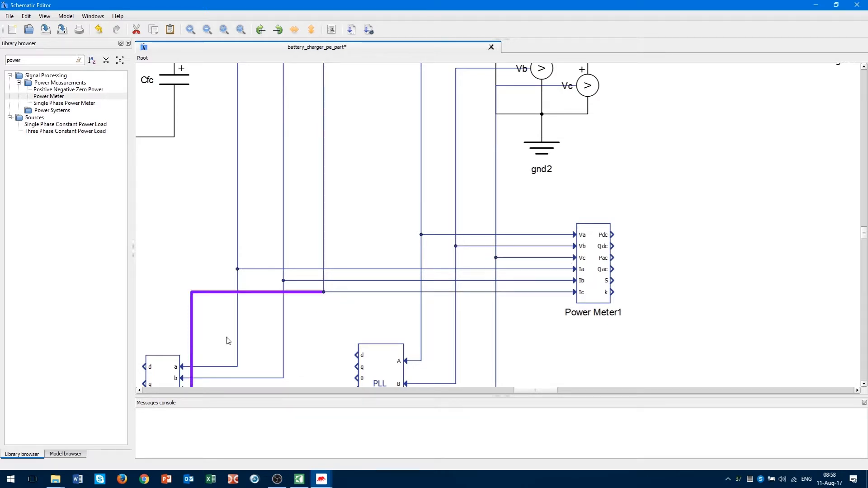
Reroute the Ic wire along a cleaner path toward the abc to dq block.
{"action": "left_click_drag", "start_coordinate": [226, 338], "coordinate": [314, 330]}
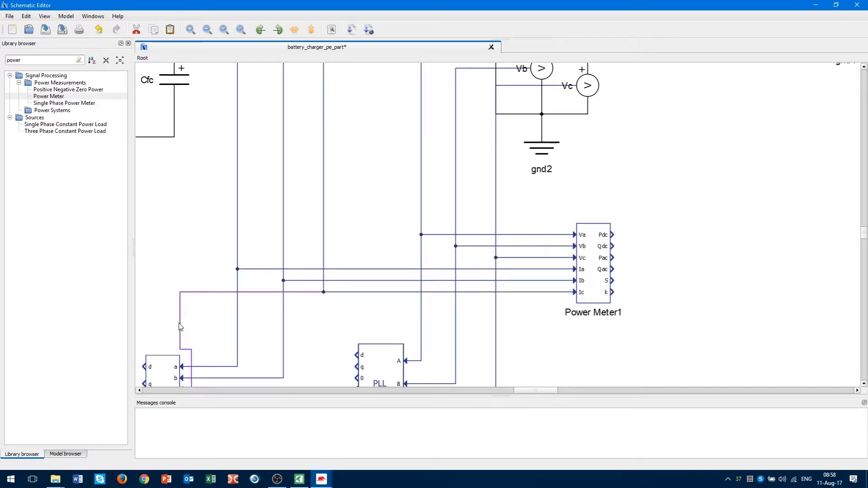
{"action": "left_click_drag", "start_coordinate": [185, 327], "coordinate": [325, 323]}
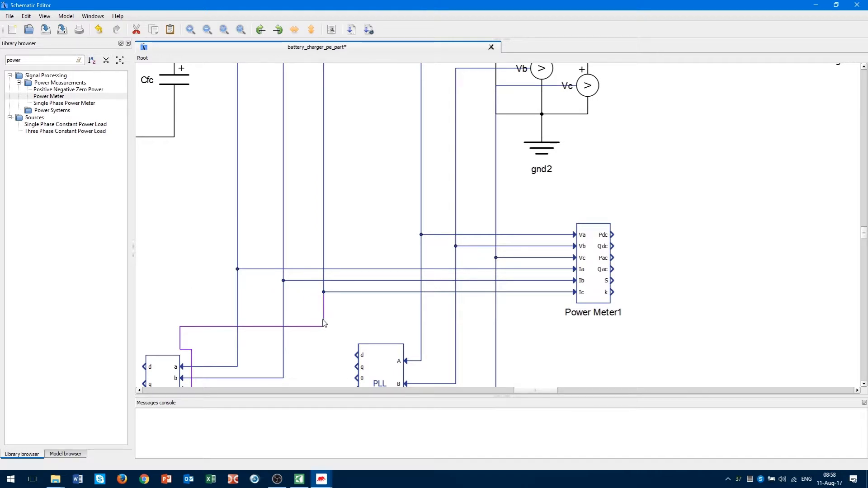
{"action": "left_click_drag", "start_coordinate": [638, 187], "coordinate": [612, 316]}
{"action": "left_click", "coordinate": [664, 320]}
{"action": "left_click_drag", "start_coordinate": [550, 390], "coordinate": [569, 390]}
{"action": "scroll", "coordinate": [482, 359], "scroll_direction": "up", "scroll_amount": 1}
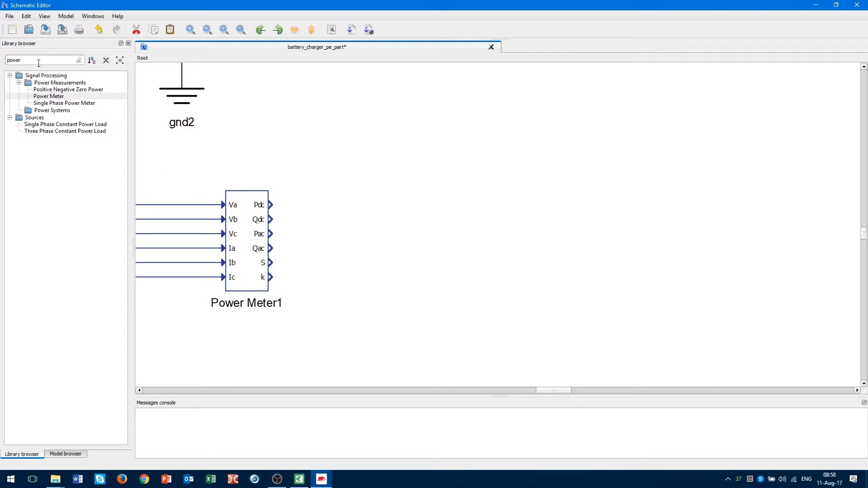
Place a Probe from the library, wire it to Power Meter1's Pdc output and name it P.
{"action": "left_click_drag", "start_coordinate": [39, 63], "coordinate": [1, 69]}
{"action": "type", "text": "probe"}
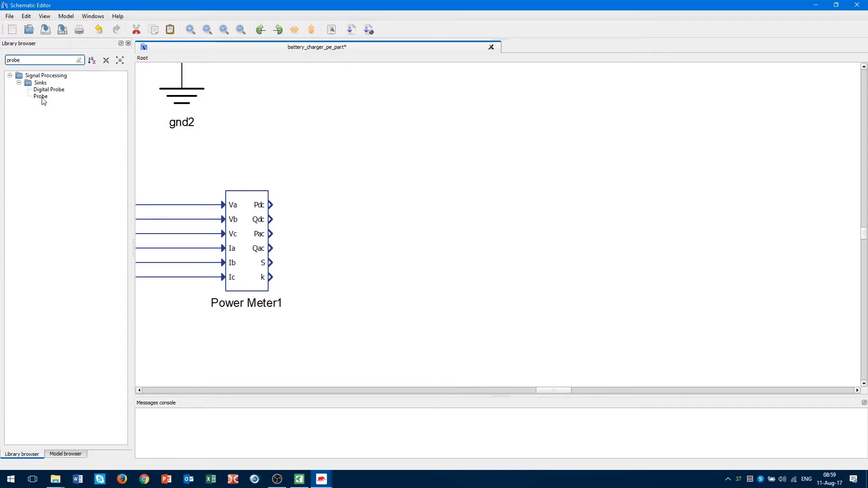
{"action": "left_click_drag", "start_coordinate": [42, 98], "coordinate": [348, 205]}
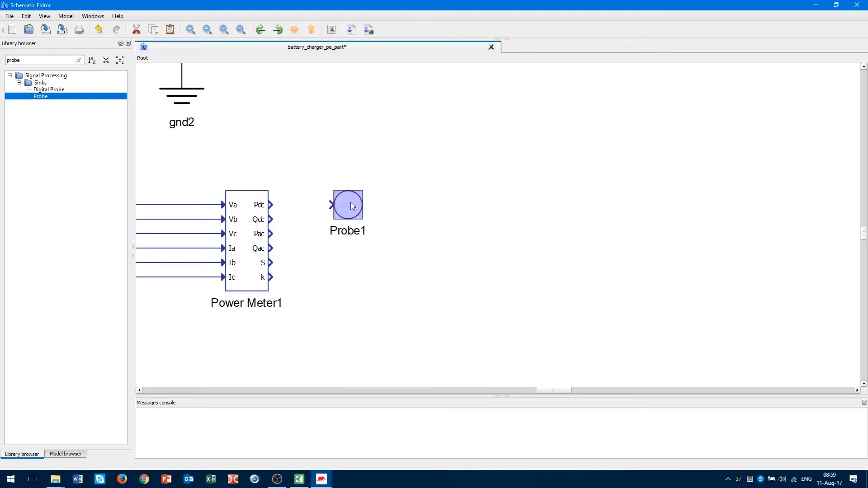
{"action": "left_click", "coordinate": [370, 260]}
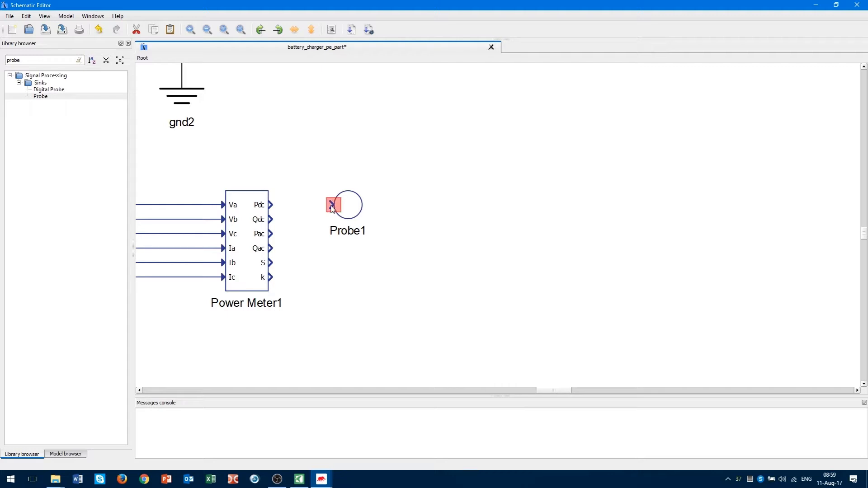
{"action": "left_click_drag", "start_coordinate": [331, 205], "coordinate": [374, 203]}
{"action": "double_click", "coordinate": [386, 233]}
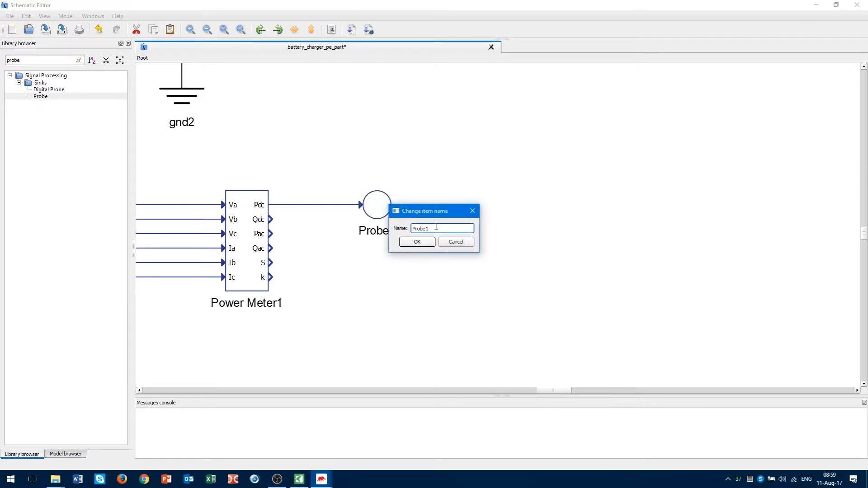
{"action": "key", "text": "ctrl+a"}
{"action": "type", "text": "P"}
{"action": "left_click", "coordinate": [417, 242]}
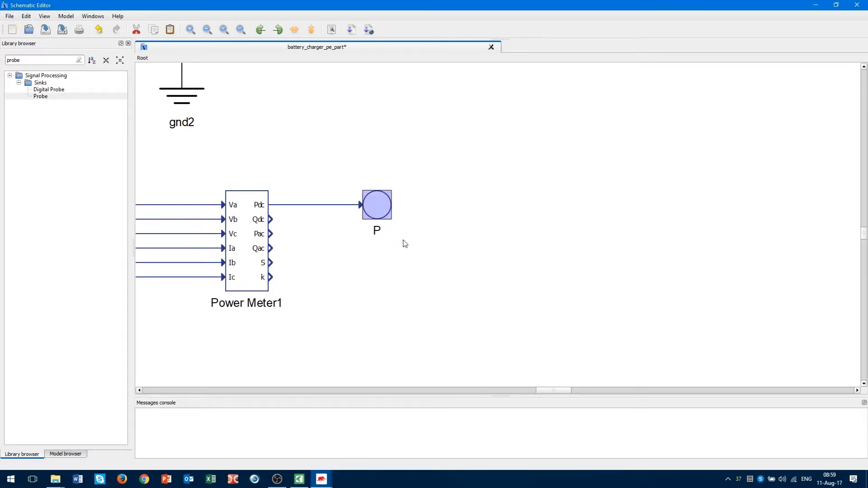
Copy the P probe, wire the copy to the Qdc output and name it Q.
{"action": "right_click", "coordinate": [382, 248]}
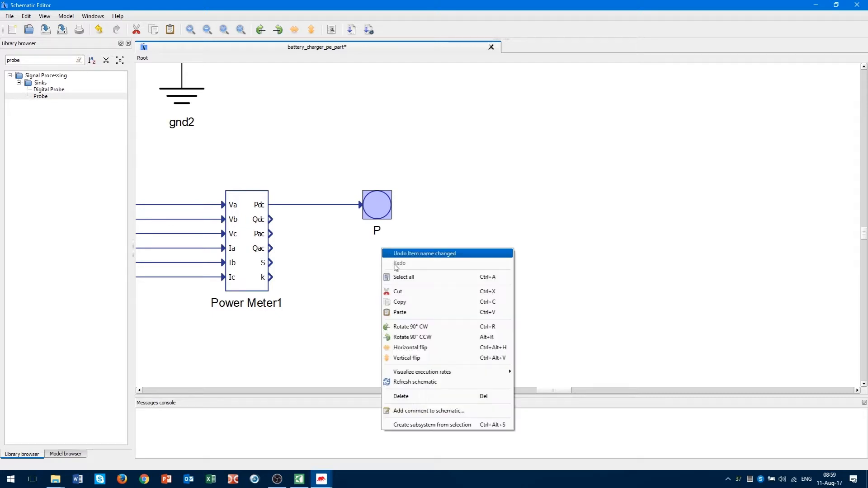
{"action": "left_click", "coordinate": [407, 302]}
{"action": "key", "text": "ctrl+v"}
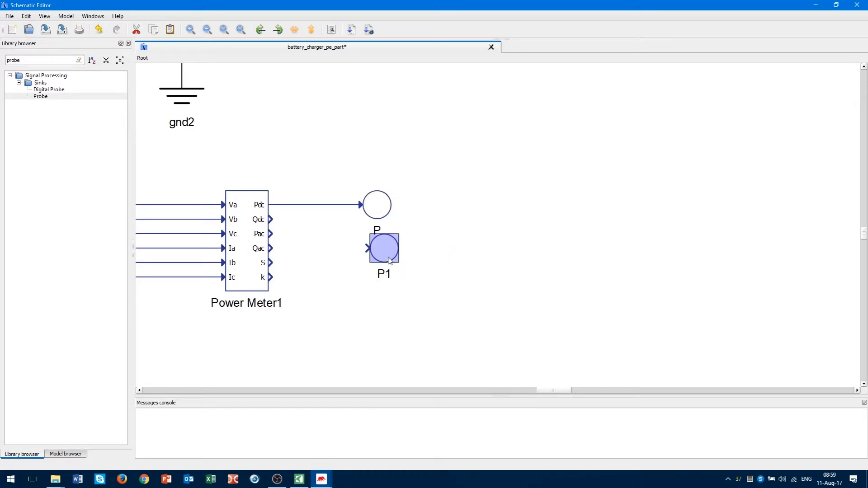
{"action": "left_click_drag", "start_coordinate": [379, 259], "coordinate": [379, 262]}
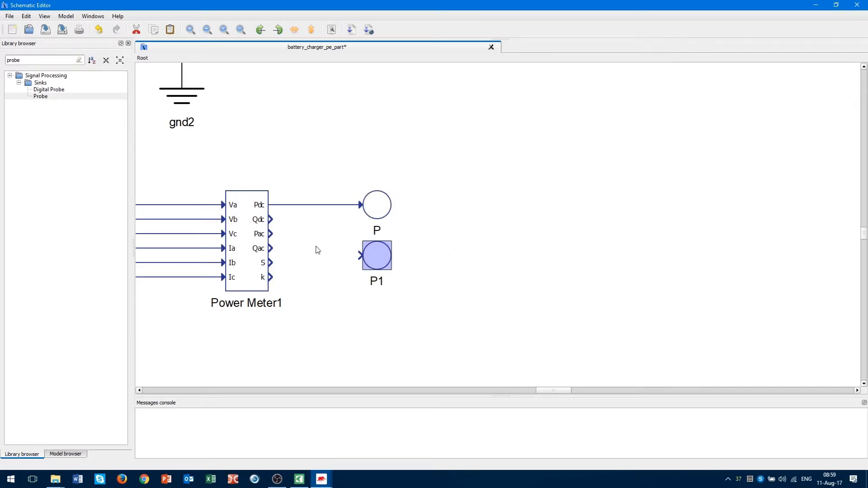
{"action": "left_click", "coordinate": [271, 220]}
{"action": "left_click_drag", "start_coordinate": [278, 214], "coordinate": [361, 255]}
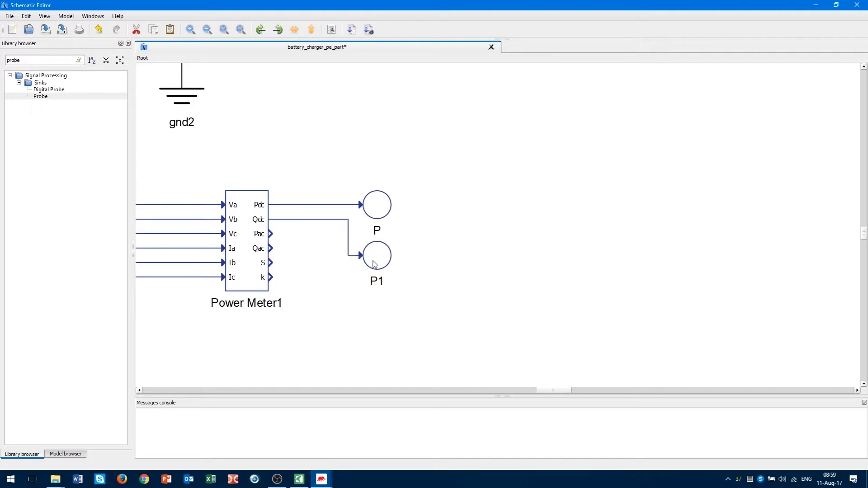
{"action": "double_click", "coordinate": [379, 284]}
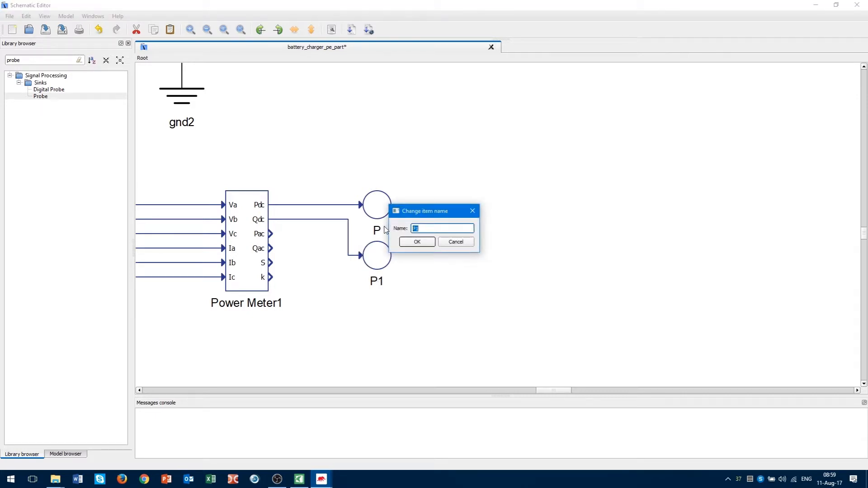
{"action": "type", "text": "Q"}
{"action": "left_click", "coordinate": [417, 242]}
Duplicate probe Q below it, rename the copy S and wire it to the S output.
{"action": "left_click", "coordinate": [381, 266]}
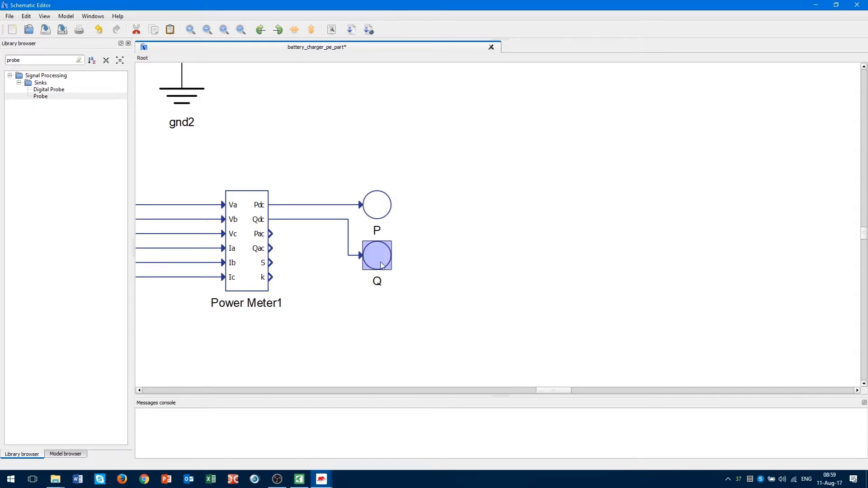
{"action": "left_click_drag", "start_coordinate": [385, 261], "coordinate": [385, 319]}
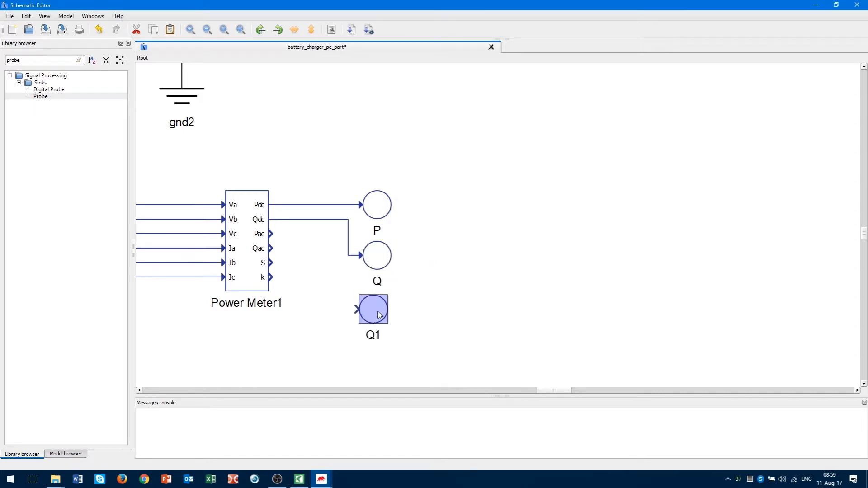
{"action": "double_click", "coordinate": [383, 339]}
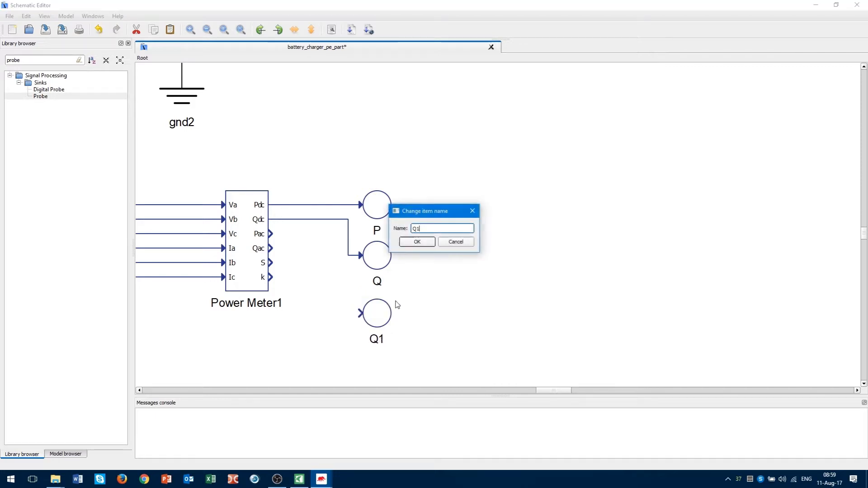
{"action": "left_click", "coordinate": [421, 229]}
{"action": "key", "text": "BackSpace"}
{"action": "key", "text": "BackSpace"}
{"action": "type", "text": "S"}
{"action": "left_click", "coordinate": [419, 242]}
{"action": "left_click_drag", "start_coordinate": [361, 312], "coordinate": [272, 263]}
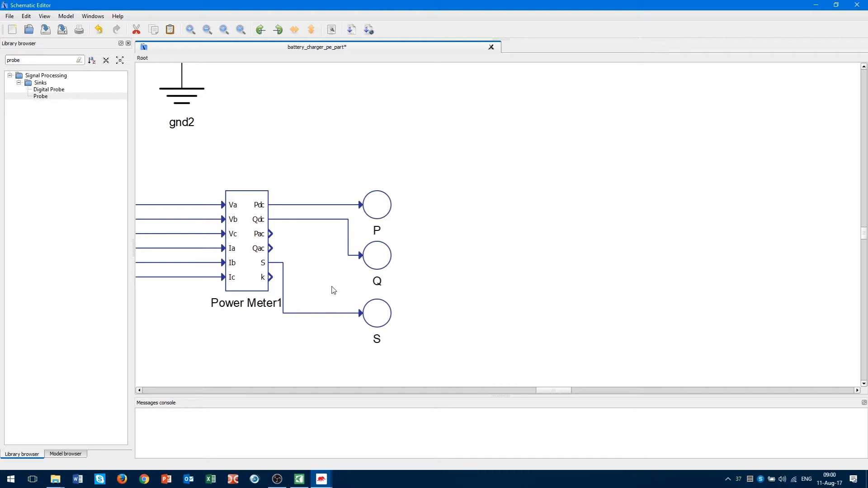
Add a Termination block from a 'term' search, delete its stray wire and move it above Three phase PLL1.
{"action": "scroll", "coordinate": [462, 235], "scroll_direction": "down", "scroll_amount": 4}
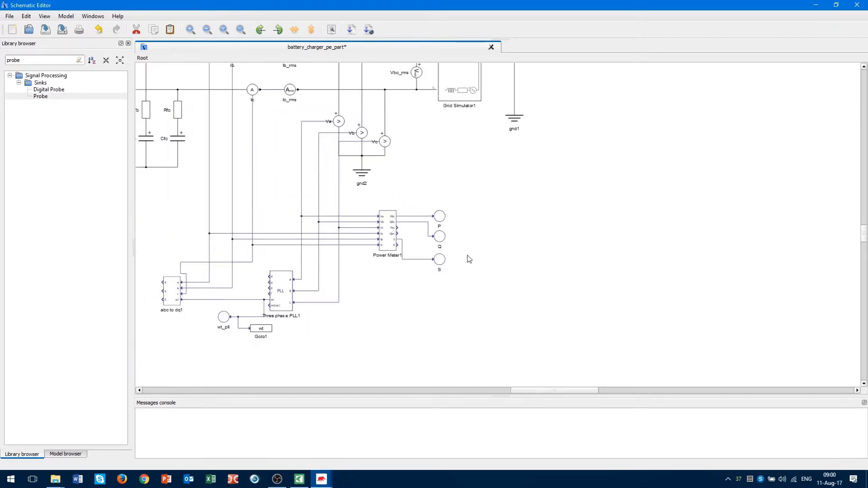
{"action": "scroll", "coordinate": [227, 316], "scroll_direction": "up", "scroll_amount": 4}
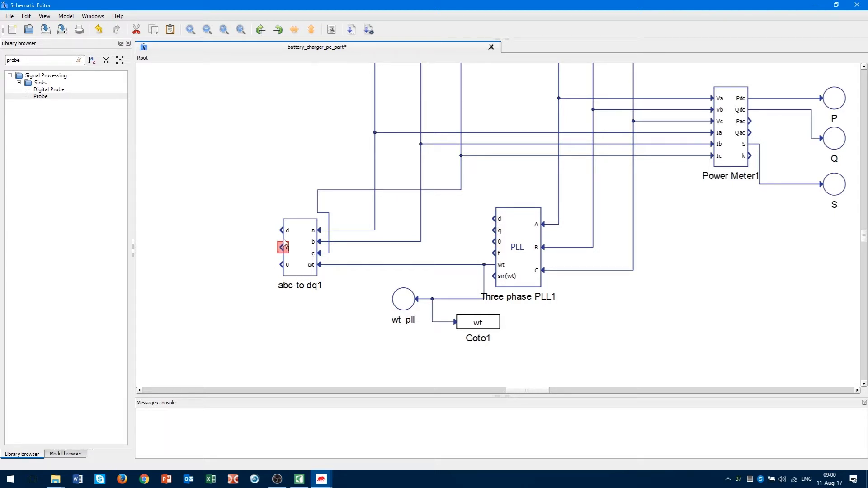
{"action": "double_click", "coordinate": [43, 62]}
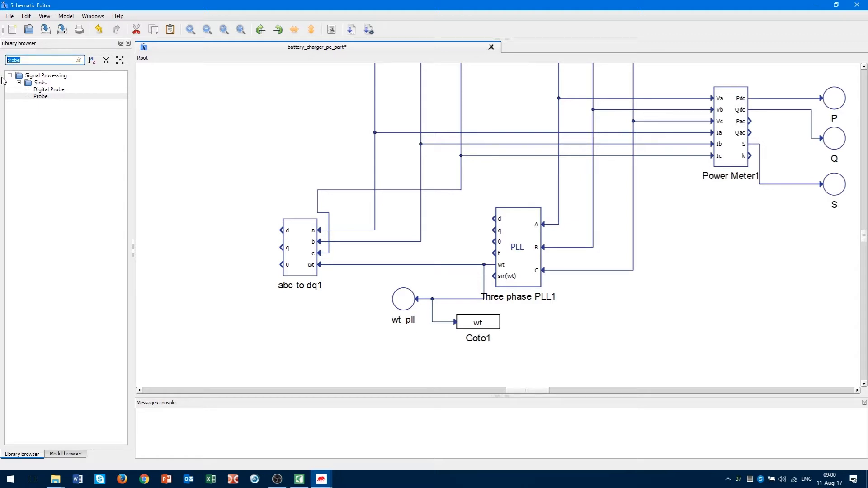
{"action": "type", "text": "term"}
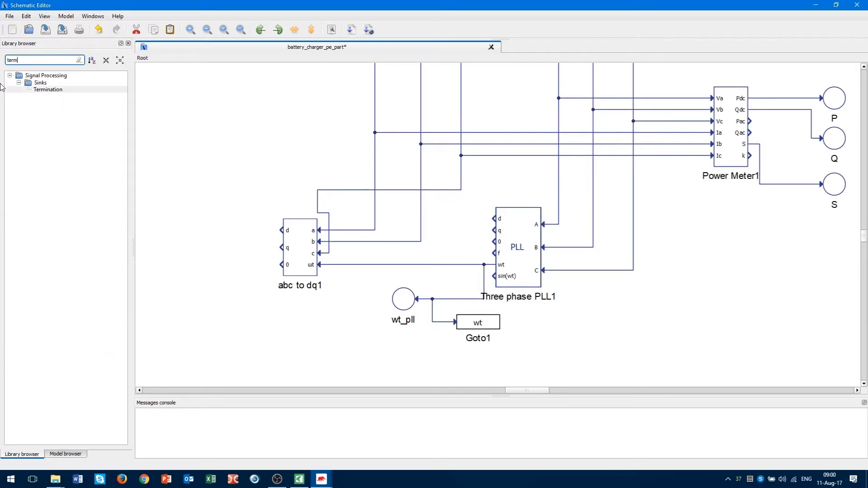
{"action": "mouse_move", "coordinate": [48, 90]}
{"action": "left_mouse_down"}
{"action": "mouse_move", "coordinate": [244, 165]}
{"action": "mouse_move", "coordinate": [248, 184]}
{"action": "mouse_move", "coordinate": [279, 165]}
{"action": "mouse_move", "coordinate": [244, 189]}
{"action": "mouse_move", "coordinate": [283, 230]}
{"action": "left_mouse_up"}
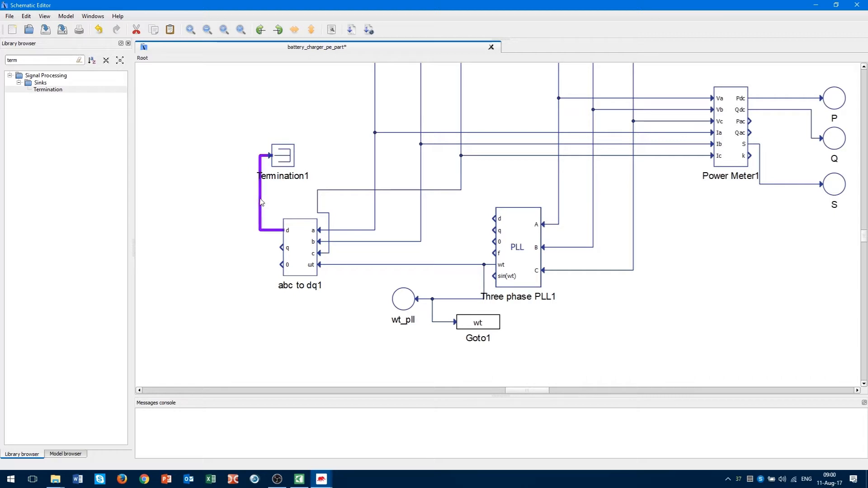
{"action": "left_click_drag", "start_coordinate": [258, 203], "coordinate": [249, 202]}
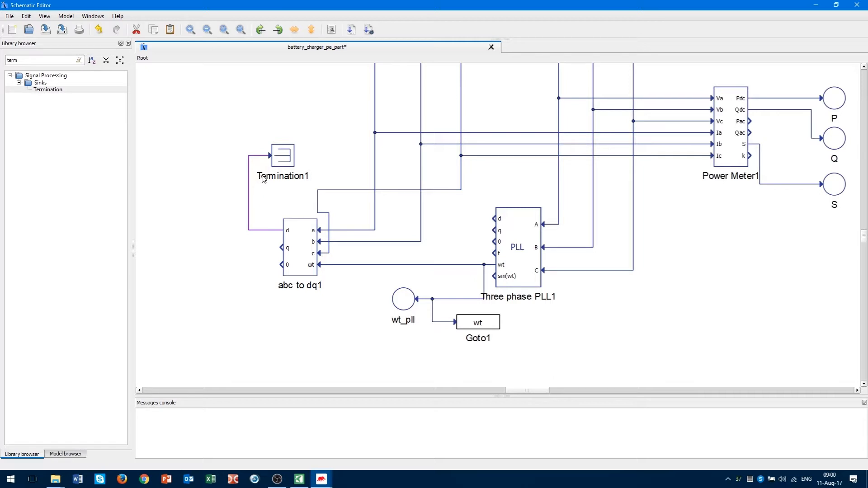
{"action": "key", "text": "Delete"}
{"action": "left_click_drag", "start_coordinate": [287, 158], "coordinate": [494, 218]}
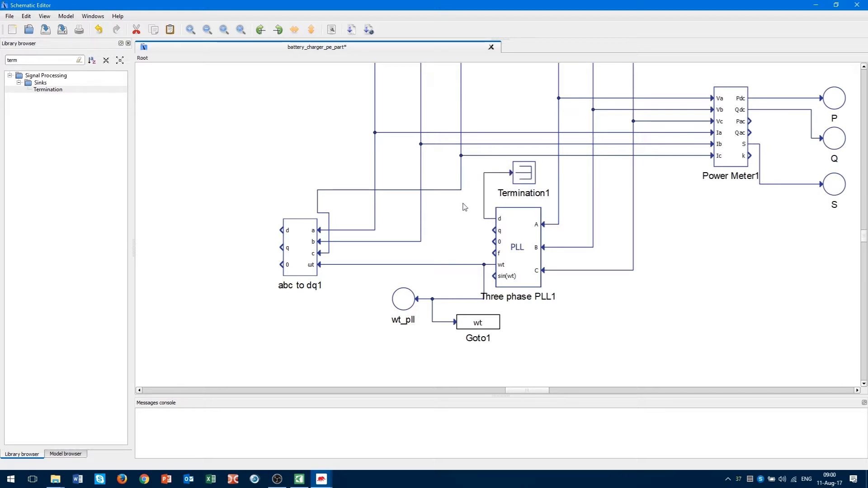
{"action": "scroll", "coordinate": [591, 294], "scroll_direction": "down", "scroll_amount": 2}
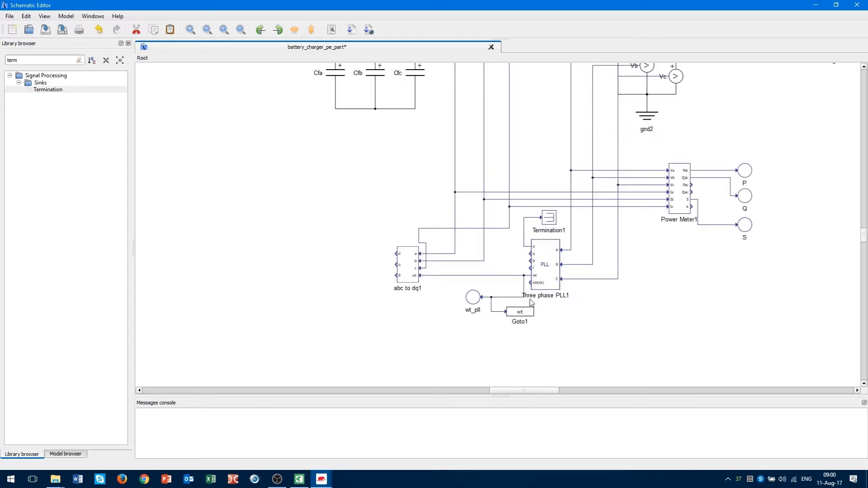
Place a Sum block from a 'sum' library search onto the schematic.
{"action": "scroll", "coordinate": [208, 318], "scroll_direction": "up", "scroll_amount": 1}
{"action": "scroll", "coordinate": [207, 318], "scroll_direction": "up", "scroll_amount": 1}
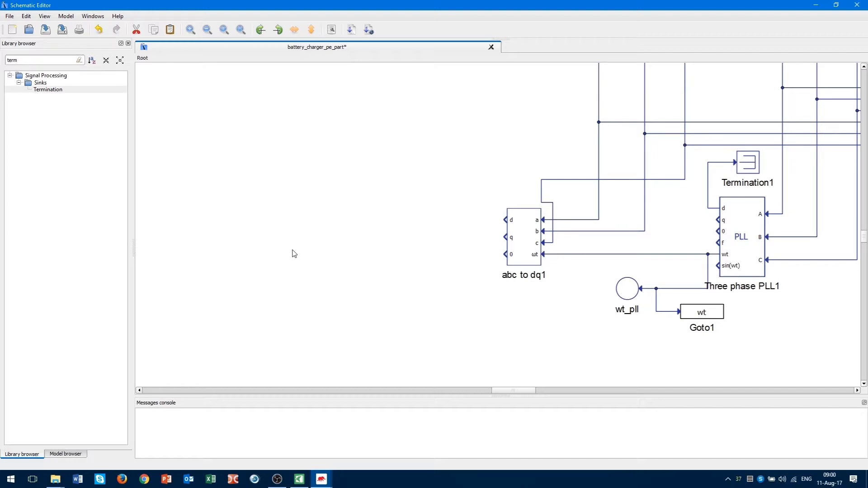
{"action": "scroll", "coordinate": [285, 253], "scroll_direction": "up", "scroll_amount": 1}
{"action": "left_click_drag", "start_coordinate": [239, 149], "coordinate": [514, 323]}
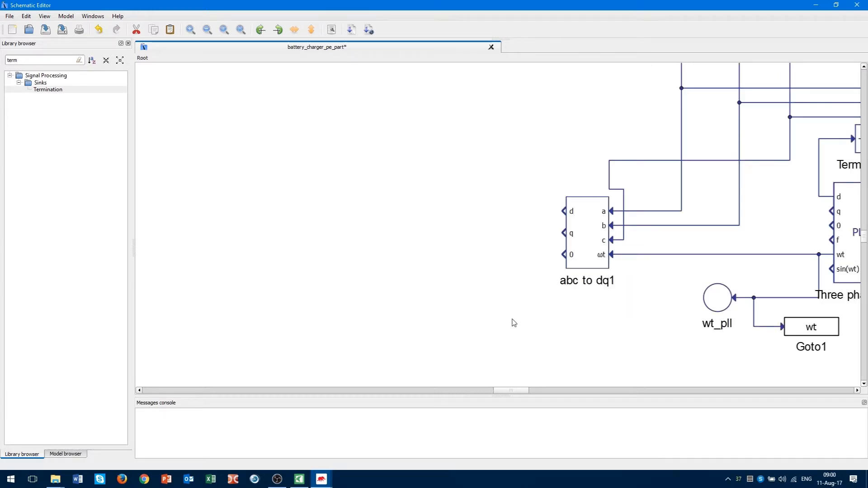
{"action": "left_click", "coordinate": [35, 58]}
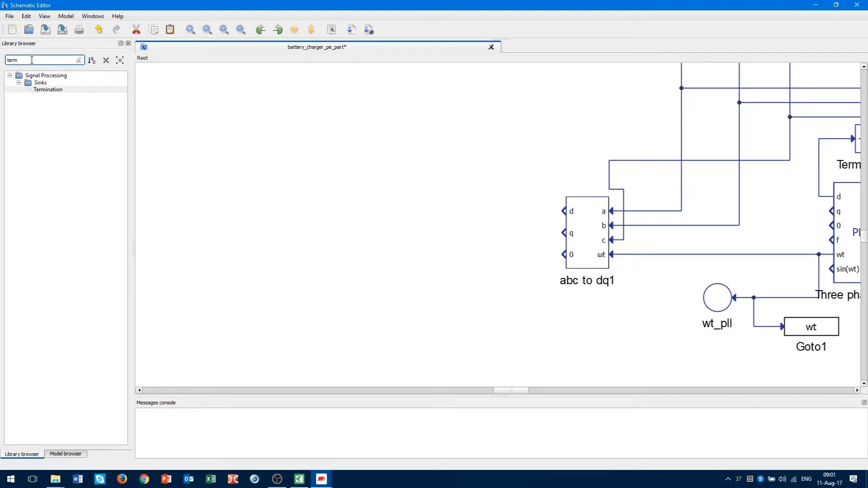
{"action": "type", "text": "sum"}
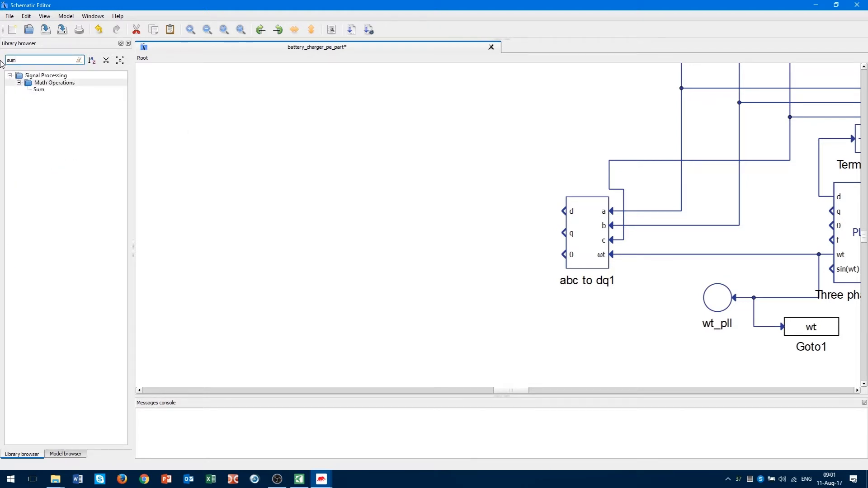
{"action": "left_click_drag", "start_coordinate": [44, 93], "coordinate": [411, 221]}
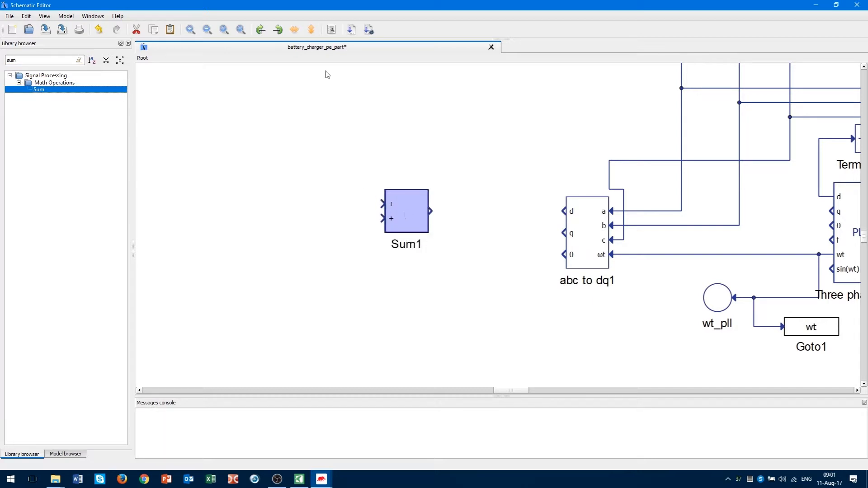
Flip Sum1 horizontally, move it left and set its signs to '+-'.
{"action": "key", "text": "ctrl+f"}
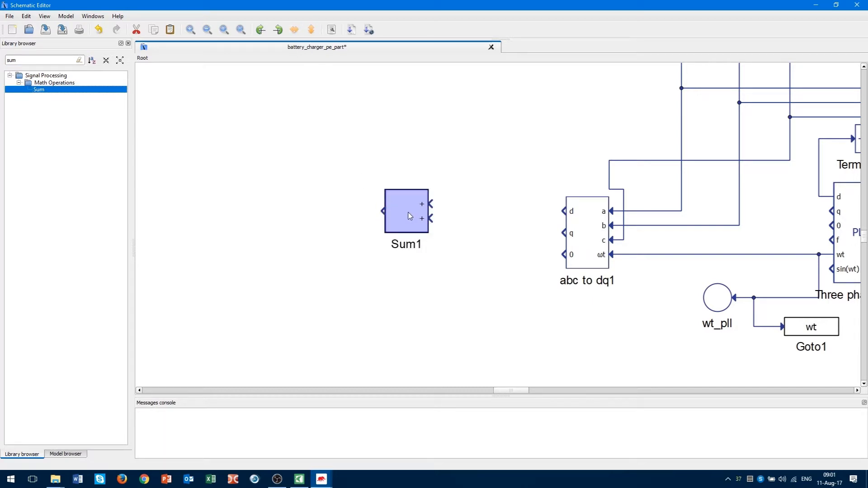
{"action": "left_click_drag", "start_coordinate": [411, 216], "coordinate": [330, 219]}
{"action": "left_click", "coordinate": [400, 195]}
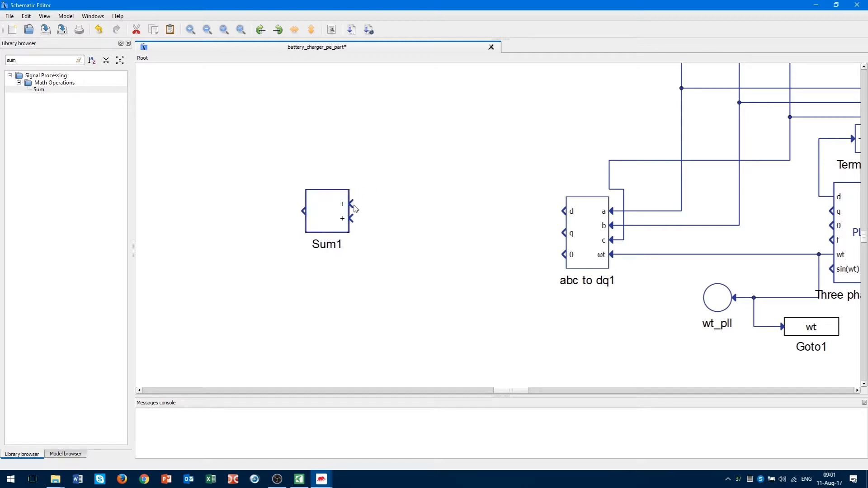
{"action": "double_click", "coordinate": [328, 217]}
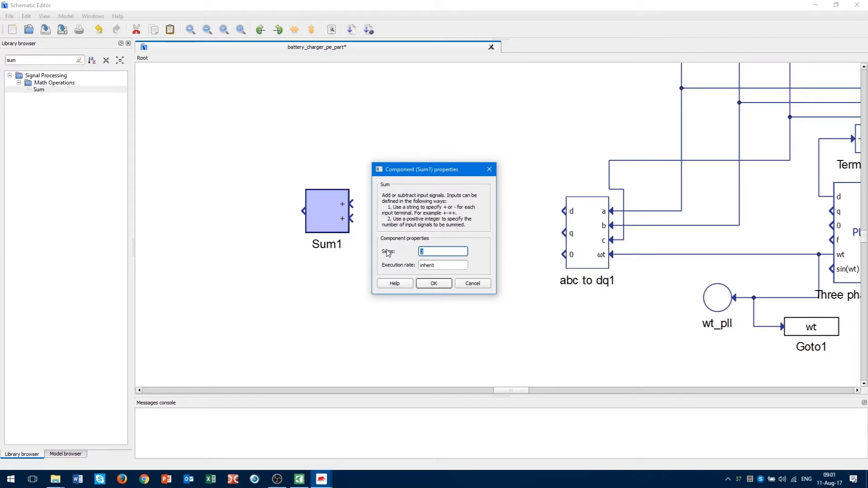
{"action": "type", "text": "-"}
{"action": "left_click", "coordinate": [435, 284]}
{"action": "left_click_drag", "start_coordinate": [334, 217], "coordinate": [311, 206]}
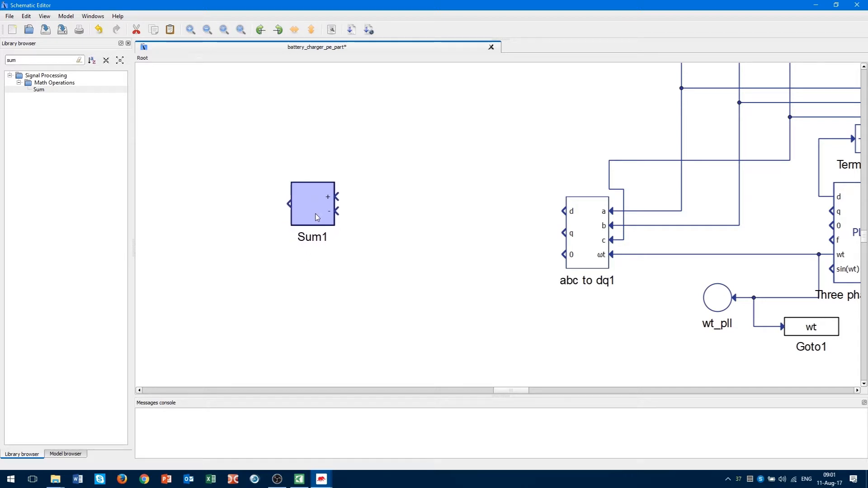
{"action": "left_click", "coordinate": [354, 252]}
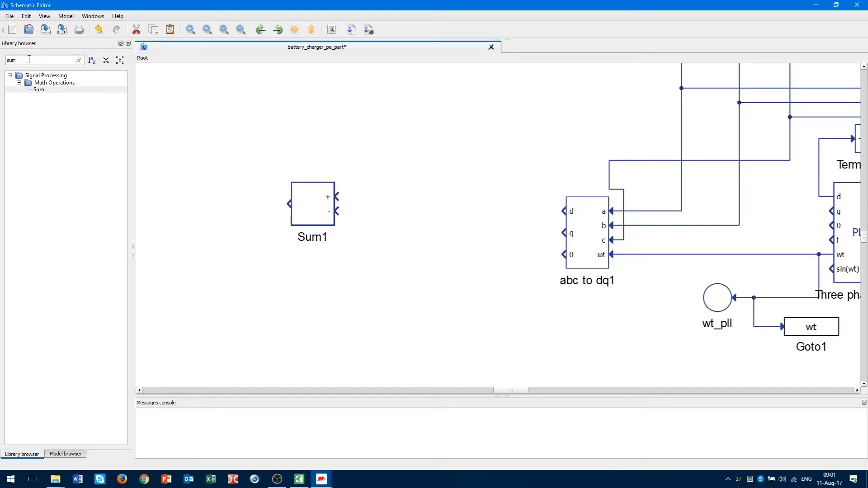
{"action": "left_click_drag", "start_coordinate": [29, 59], "coordinate": [1, 63]}
Place a PID controller left of Sum1, set it to PI type with Kp 0.015.
{"action": "type", "text": "pl"}
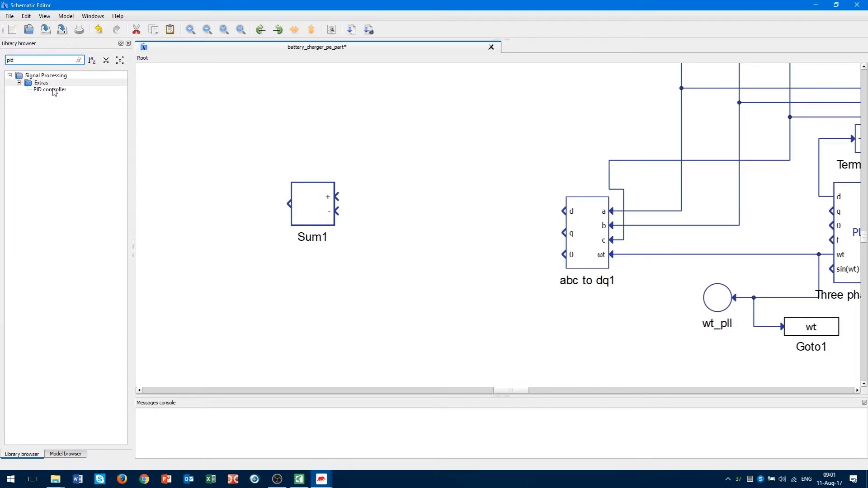
{"action": "left_click_drag", "start_coordinate": [54, 92], "coordinate": [191, 204]}
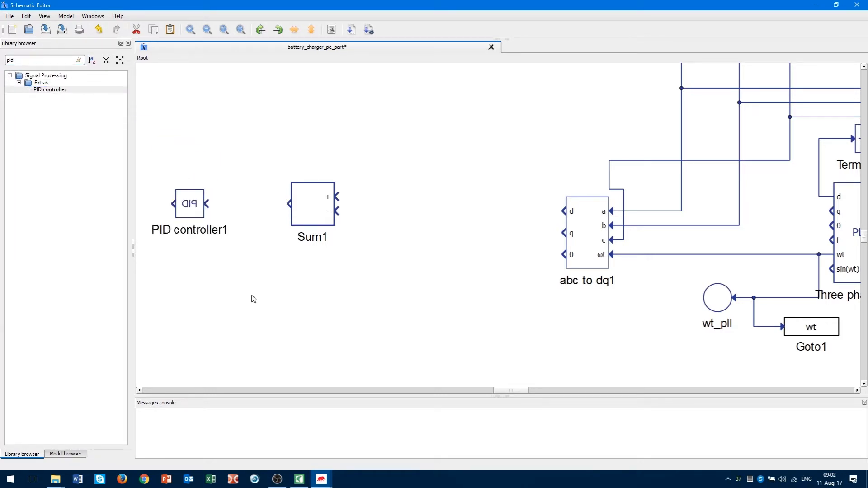
{"action": "double_click", "coordinate": [192, 204]}
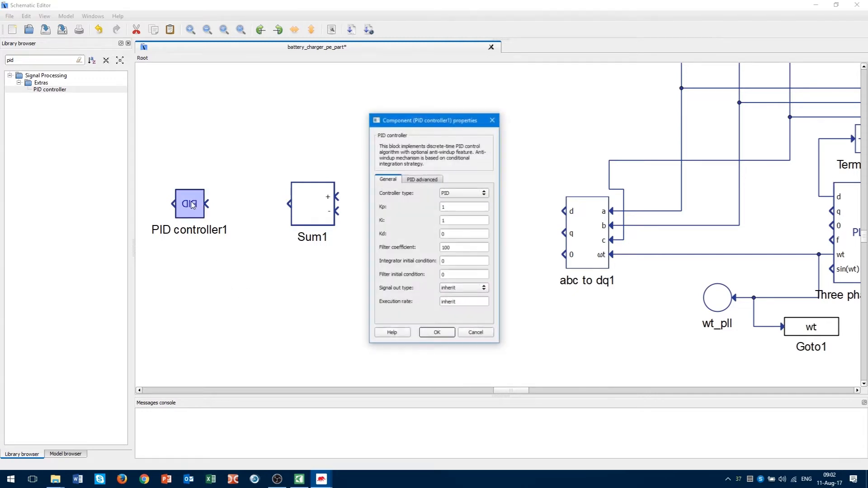
{"action": "left_click", "coordinate": [461, 195]}
{"action": "left_click", "coordinate": [460, 202]}
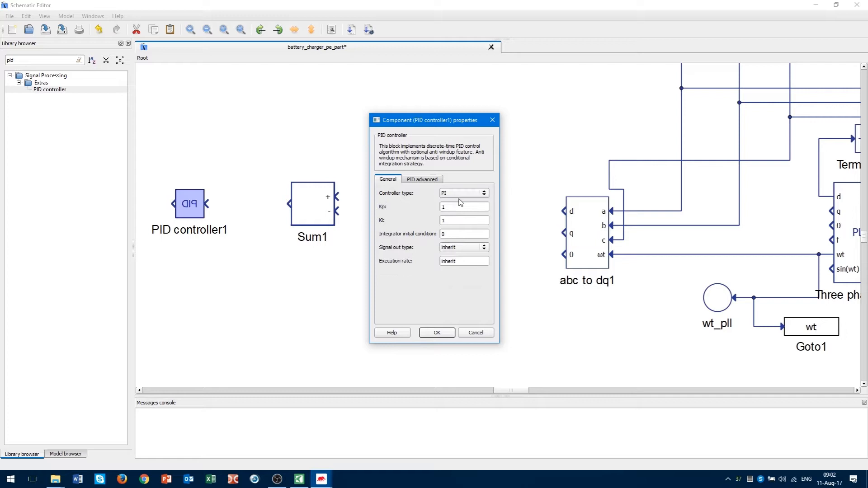
{"action": "double_click", "coordinate": [456, 207]}
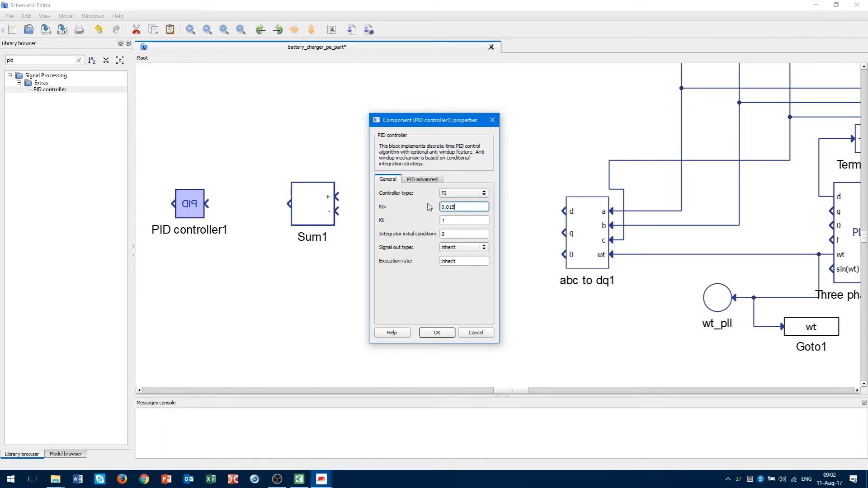
{"action": "type", "text": "0.015"}
{"action": "left_click", "coordinate": [453, 222]}
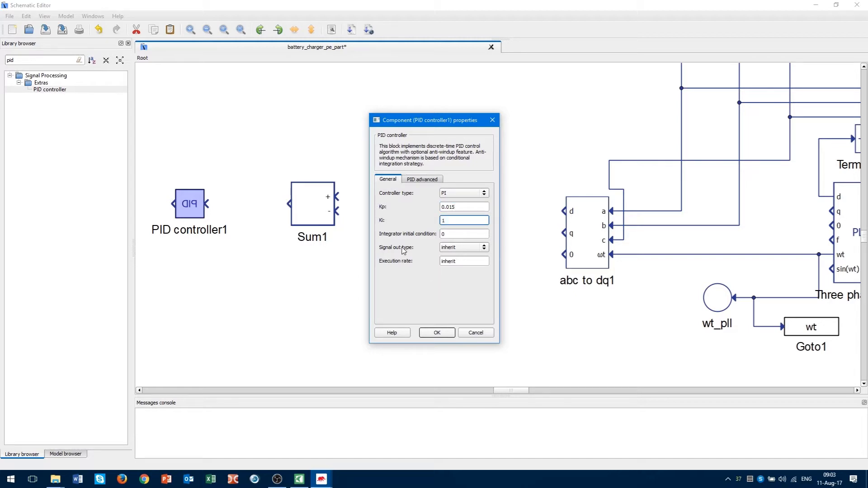
Turn on output limiting (1 and -1) and anti-windup in the advanced settings, then apply.
{"action": "left_click", "coordinate": [428, 180]}
{"action": "left_click", "coordinate": [449, 194]}
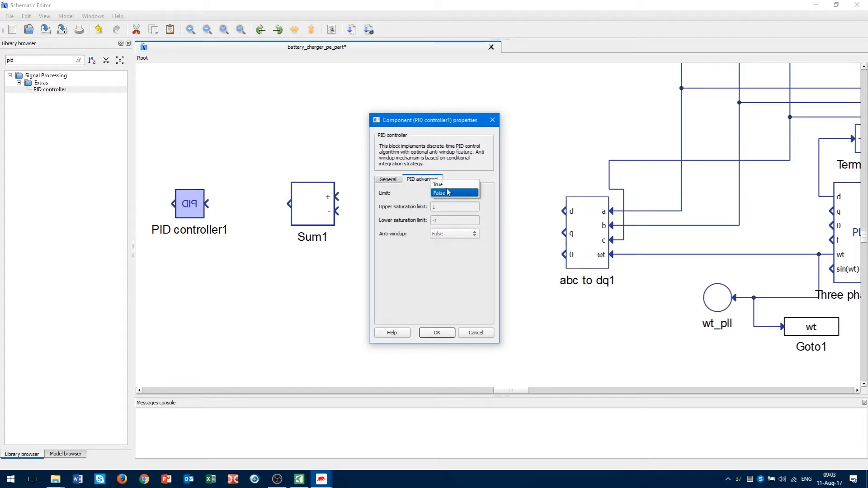
{"action": "left_click", "coordinate": [448, 187]}
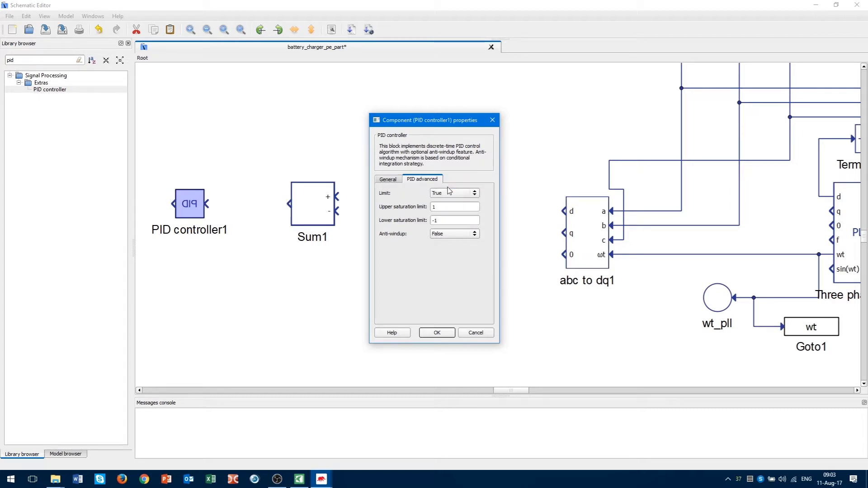
{"action": "left_click", "coordinate": [461, 211]}
{"action": "left_click", "coordinate": [465, 219]}
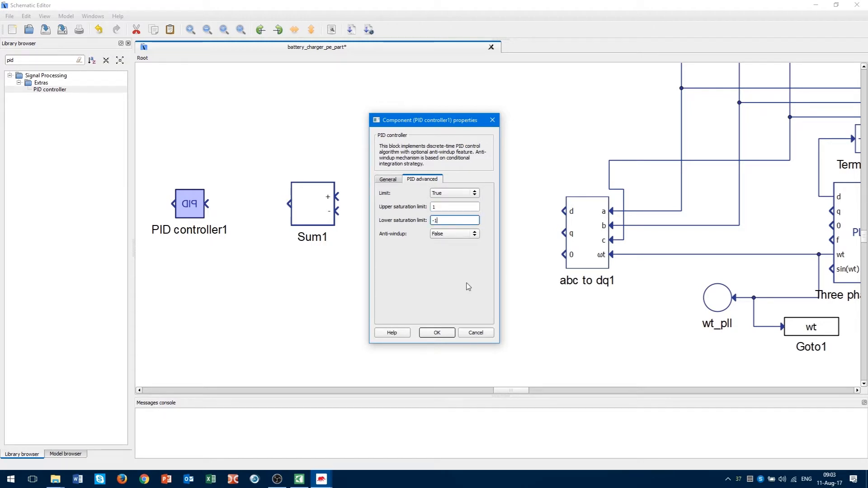
{"action": "left_click", "coordinate": [461, 234]}
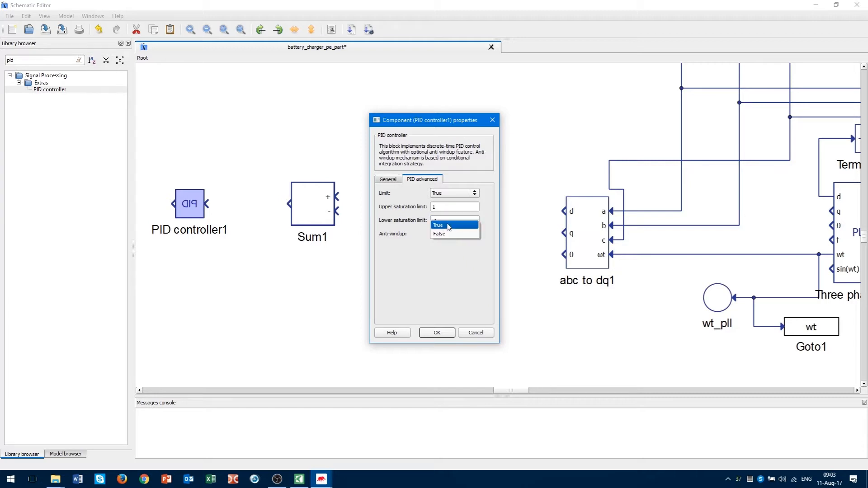
{"action": "left_click", "coordinate": [447, 224]}
{"action": "left_click", "coordinate": [437, 334]}
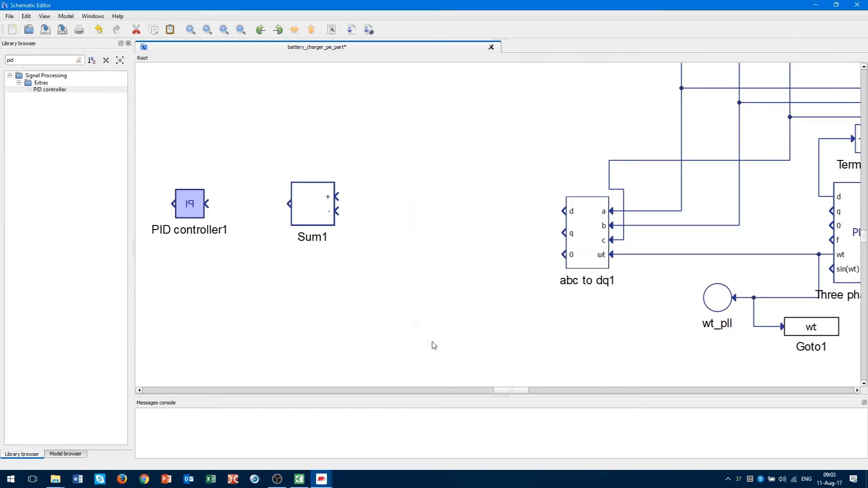
Wire Sum1's output to PID controller1's input.
{"action": "left_click_drag", "start_coordinate": [498, 390], "coordinate": [486, 392]}
{"action": "left_click", "coordinate": [485, 320]}
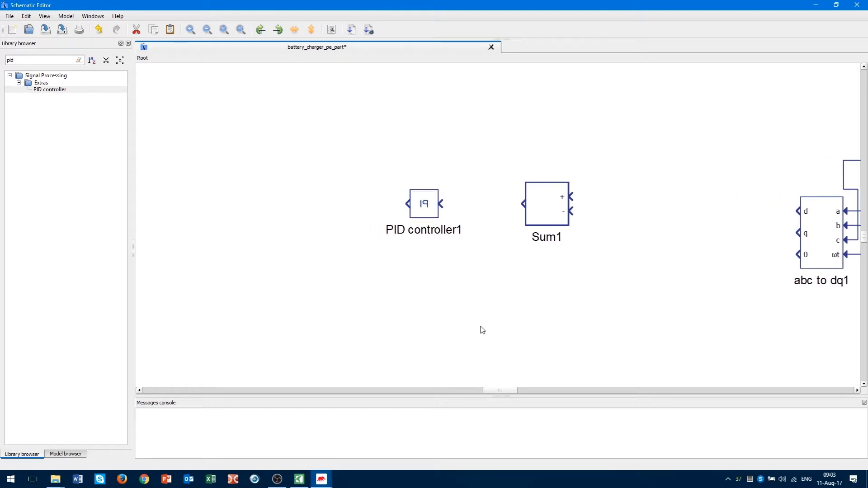
{"action": "scroll", "coordinate": [425, 211], "scroll_direction": "up", "scroll_amount": 1}
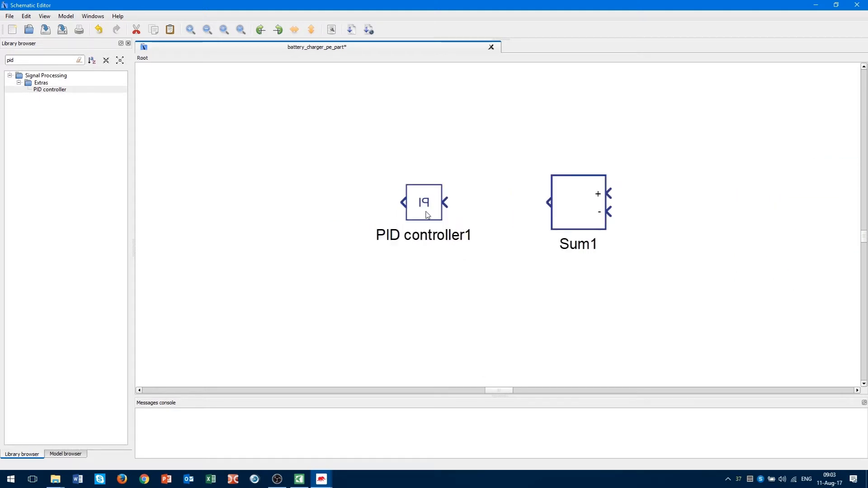
{"action": "scroll", "coordinate": [453, 215], "scroll_direction": "down", "scroll_amount": 1}
{"action": "left_click_drag", "start_coordinate": [447, 206], "coordinate": [531, 206]}
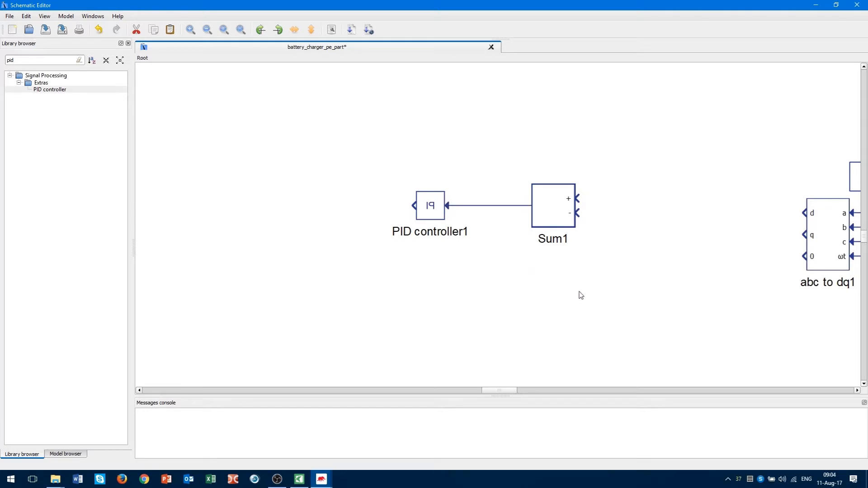
Copy Sum1 and PID controller1 together and place the duplicate pair below.
{"action": "left_click_drag", "start_coordinate": [594, 279], "coordinate": [412, 153]}
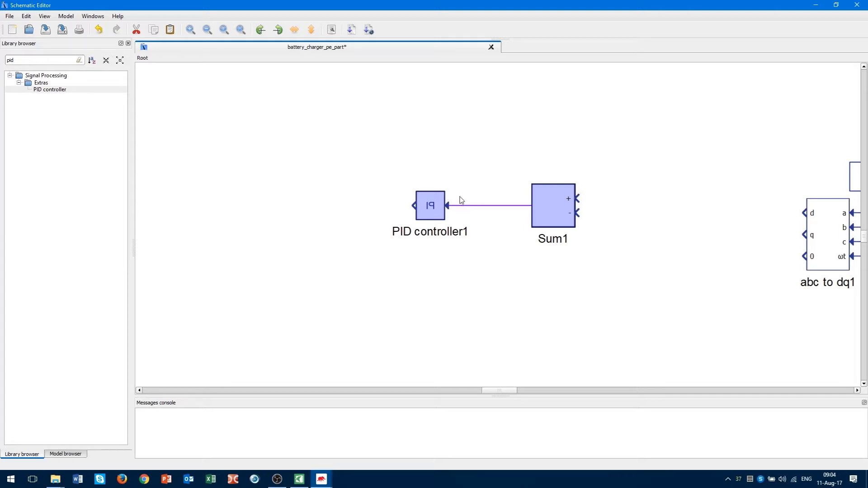
{"action": "key", "text": "ctrl+c"}
{"action": "key", "text": "ctrl+v"}
{"action": "left_click_drag", "start_coordinate": [476, 153], "coordinate": [555, 294]}
Wire abc to dq1's d output to Sum1's minus input and q output to Sum2's minus input.
{"action": "left_click", "coordinate": [630, 282]}
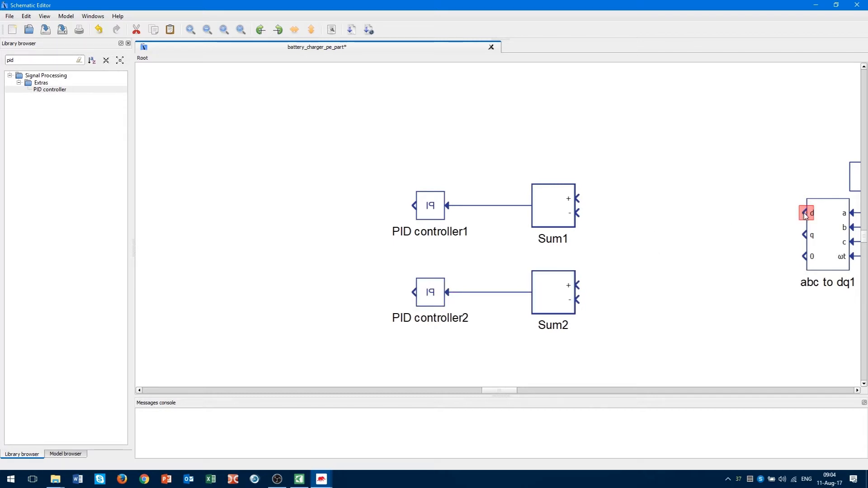
{"action": "left_click_drag", "start_coordinate": [792, 212], "coordinate": [576, 212]}
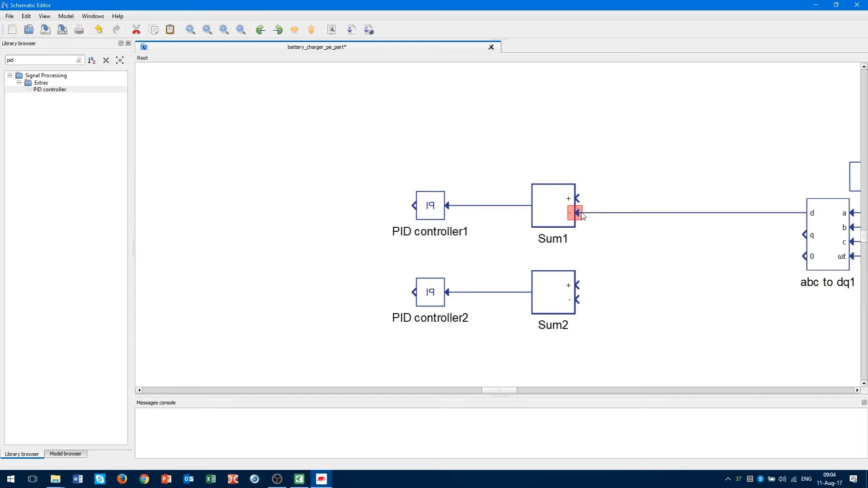
{"action": "left_click_drag", "start_coordinate": [805, 235], "coordinate": [579, 300]}
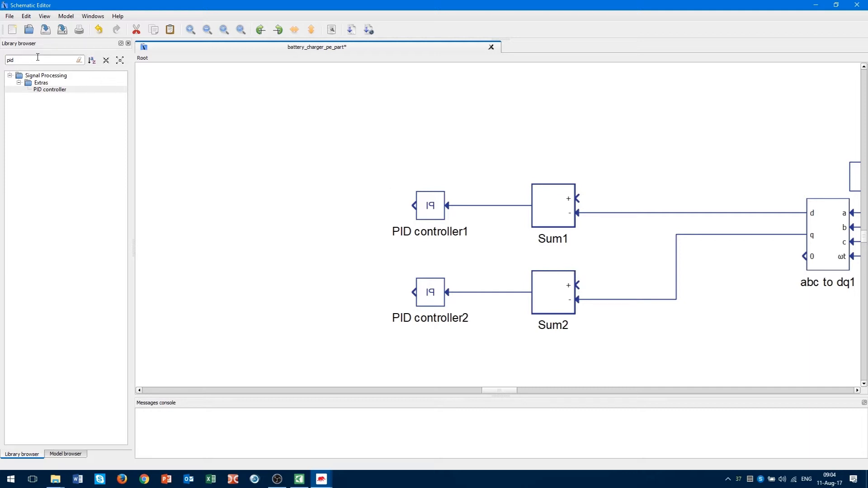
{"action": "left_click_drag", "start_coordinate": [14, 60], "coordinate": [2, 64]}
{"action": "type", "text": "scada"}
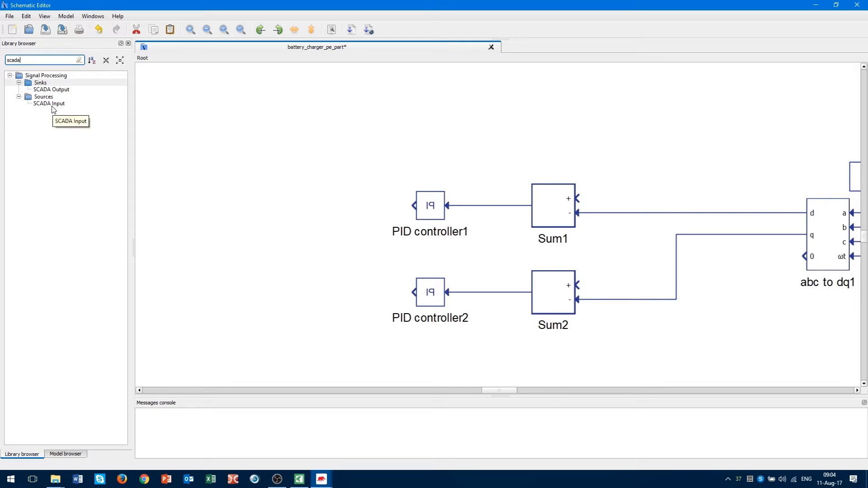
Place a SCADA Input above Sum1, mirror it, and rename it Id_ref.
{"action": "left_click_drag", "start_coordinate": [52, 108], "coordinate": [616, 155]}
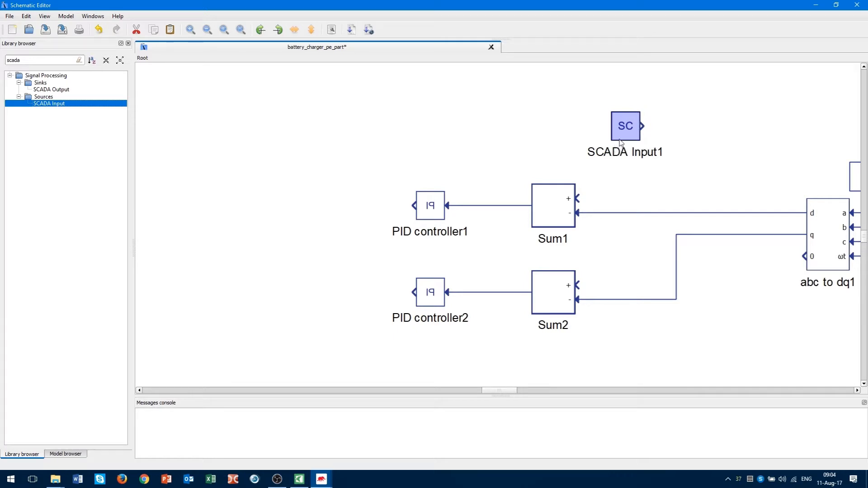
{"action": "left_click", "coordinate": [295, 30]}
{"action": "mouse_move", "coordinate": [625, 129]}
{"action": "left_mouse_down"}
{"action": "mouse_move", "coordinate": [634, 129]}
{"action": "mouse_move", "coordinate": [577, 199]}
{"action": "left_mouse_up"}
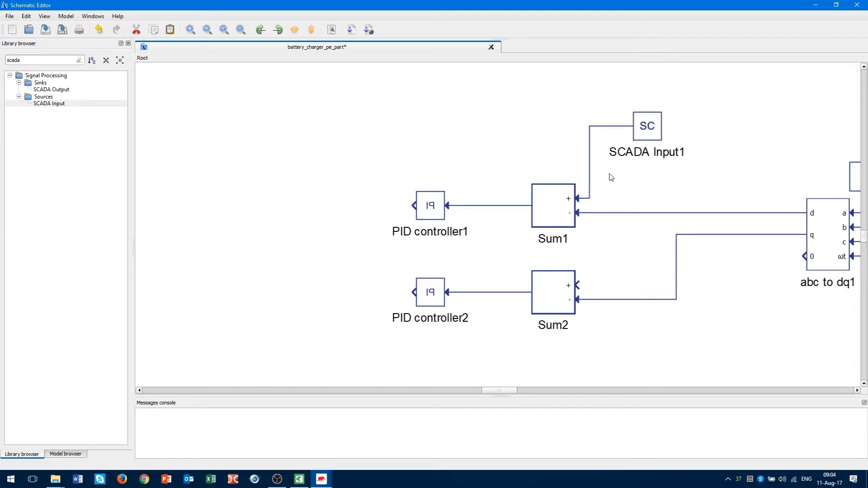
{"action": "double_click", "coordinate": [648, 154]}
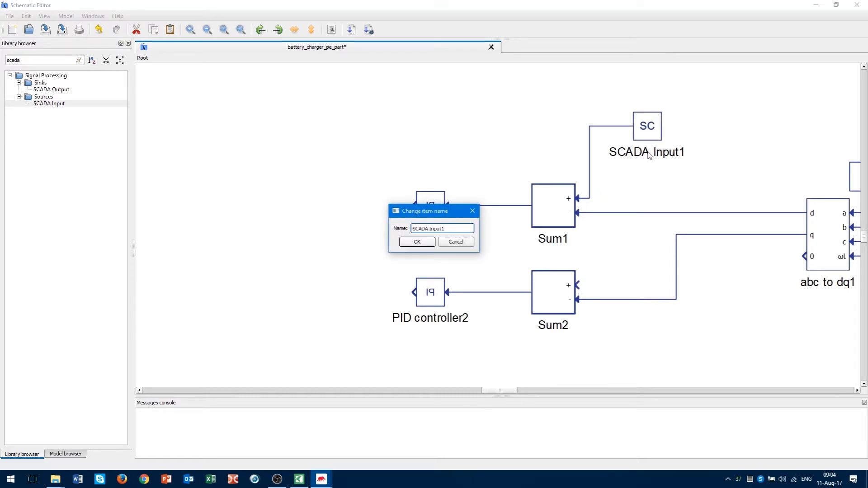
{"action": "left_click_drag", "start_coordinate": [449, 230], "coordinate": [396, 232]}
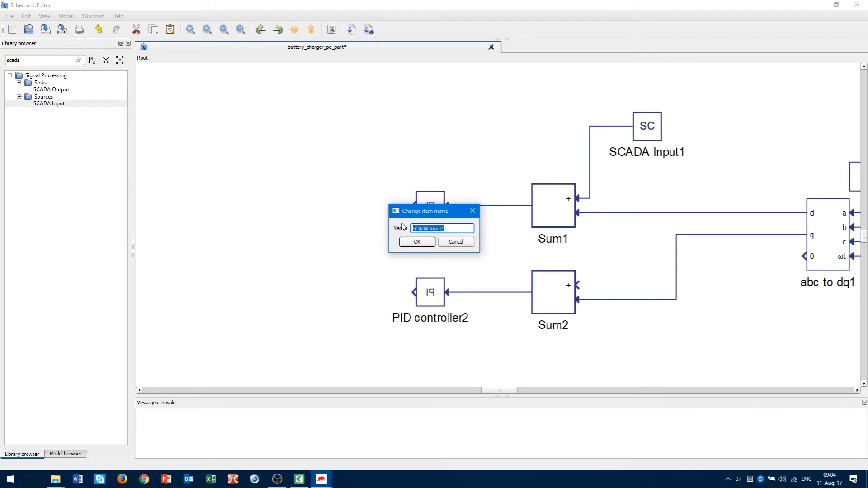
{"action": "type", "text": "Id_ref"}
{"action": "left_click", "coordinate": [417, 243]}
Review Id_ref's properties, keeping the default value of 10.
{"action": "double_click", "coordinate": [656, 129]}
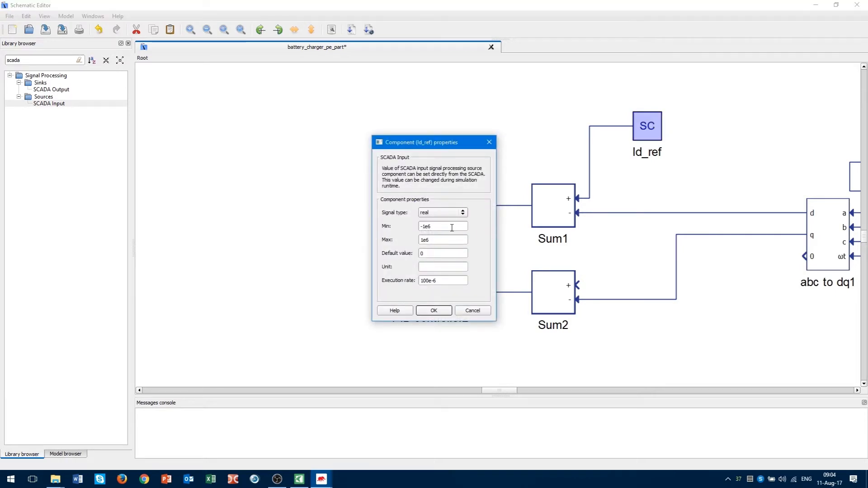
{"action": "left_click_drag", "start_coordinate": [452, 228], "coordinate": [403, 234]}
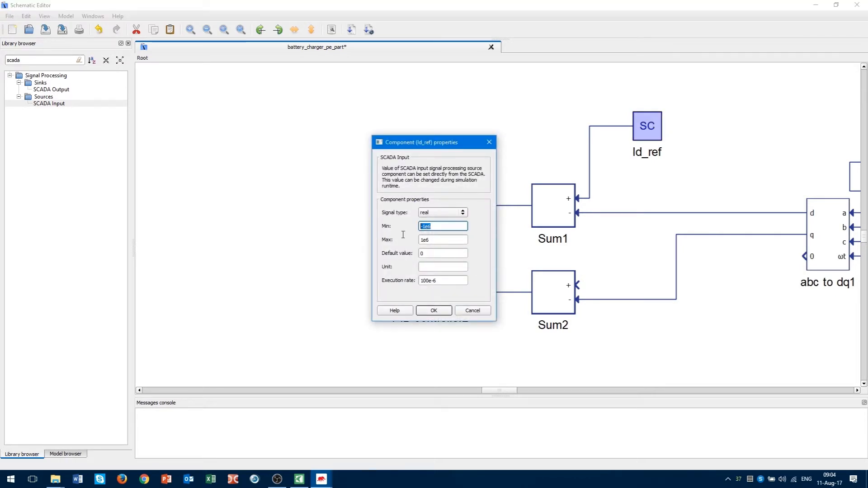
{"action": "left_click", "coordinate": [438, 253]}
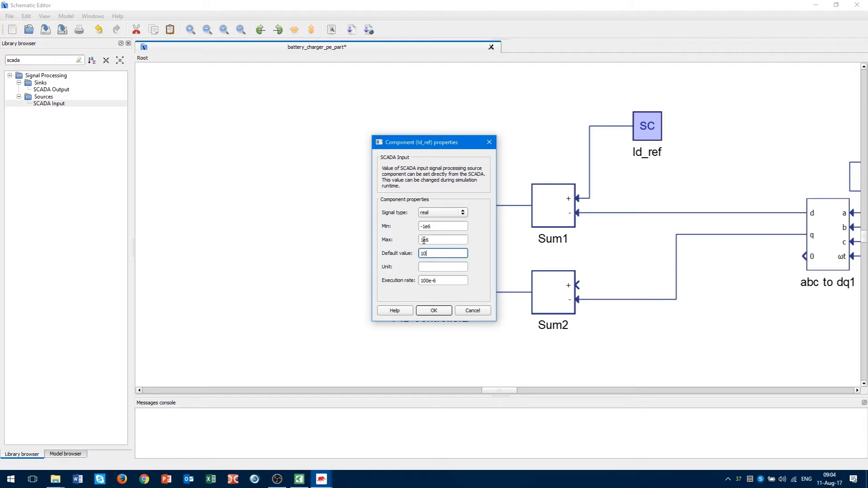
{"action": "left_click", "coordinate": [439, 312]}
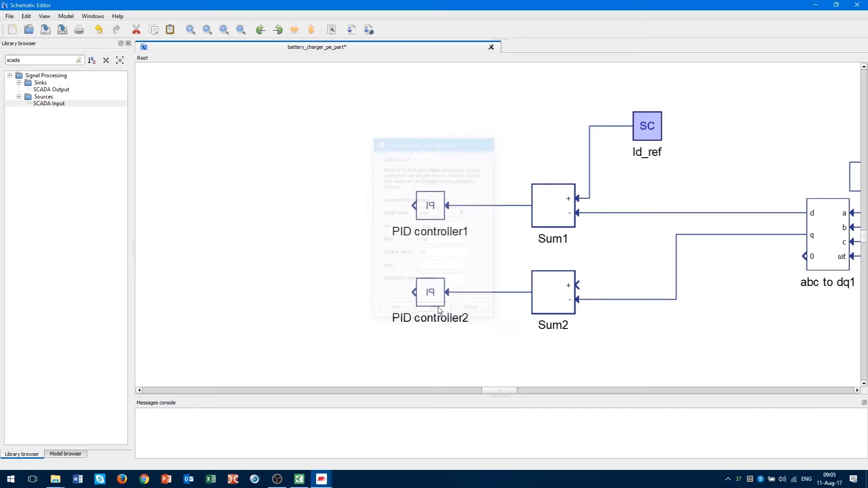
{"action": "left_click", "coordinate": [683, 180]}
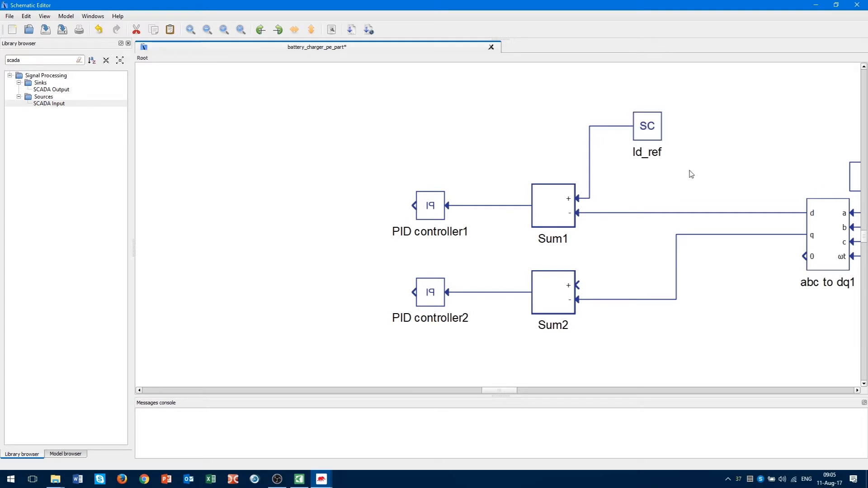
Copy and paste Id_ref, positioning the copy above Sum2's plus input.
{"action": "right_click", "coordinate": [652, 125]}
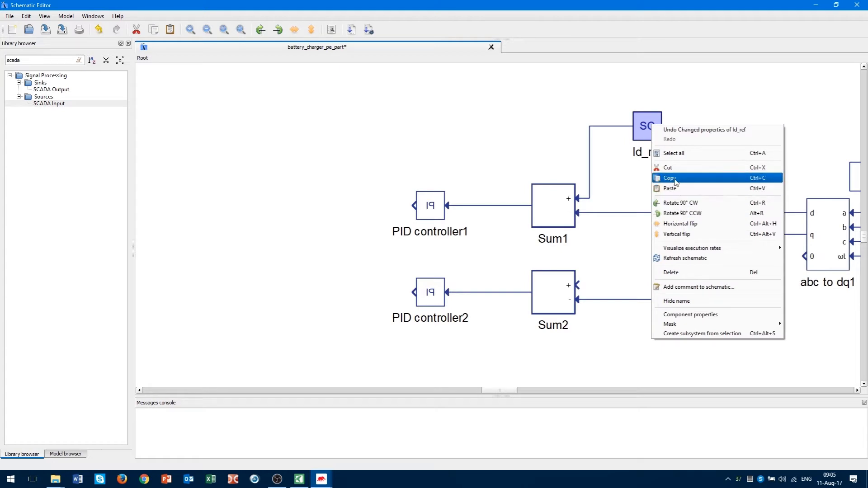
{"action": "left_click", "coordinate": [676, 178]}
{"action": "left_click", "coordinate": [623, 258]}
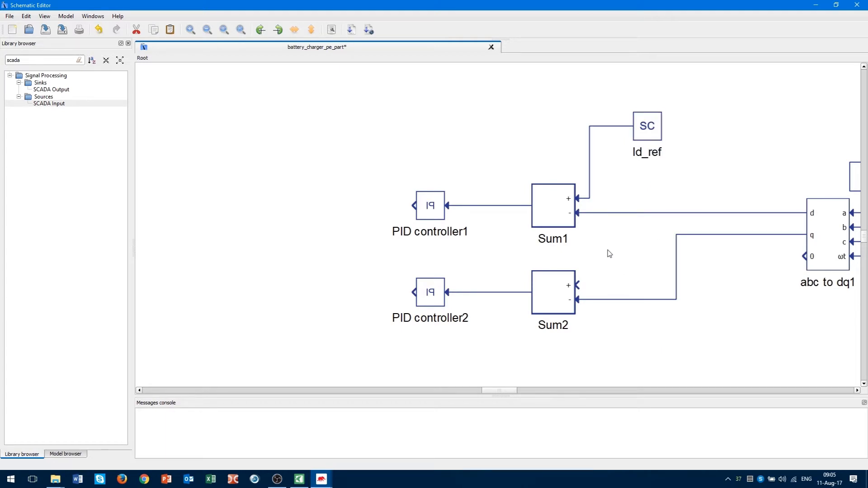
{"action": "right_click", "coordinate": [607, 250]}
{"action": "left_click", "coordinate": [628, 314]}
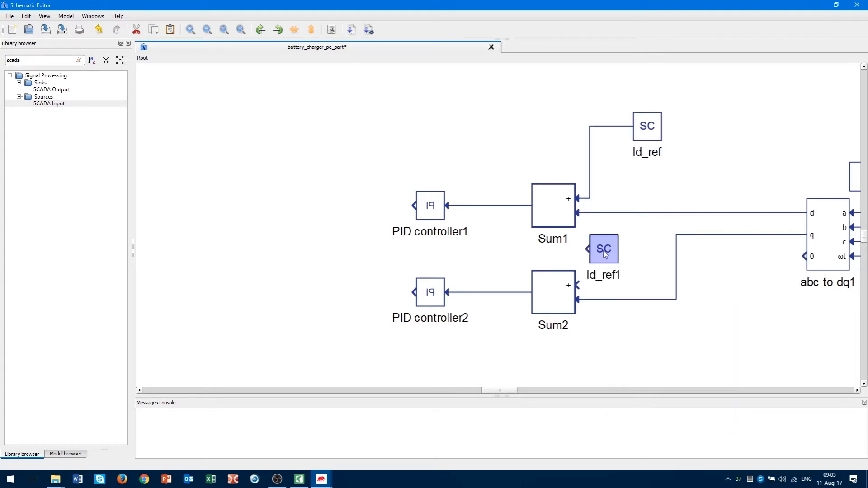
{"action": "left_click_drag", "start_coordinate": [604, 251], "coordinate": [640, 258]}
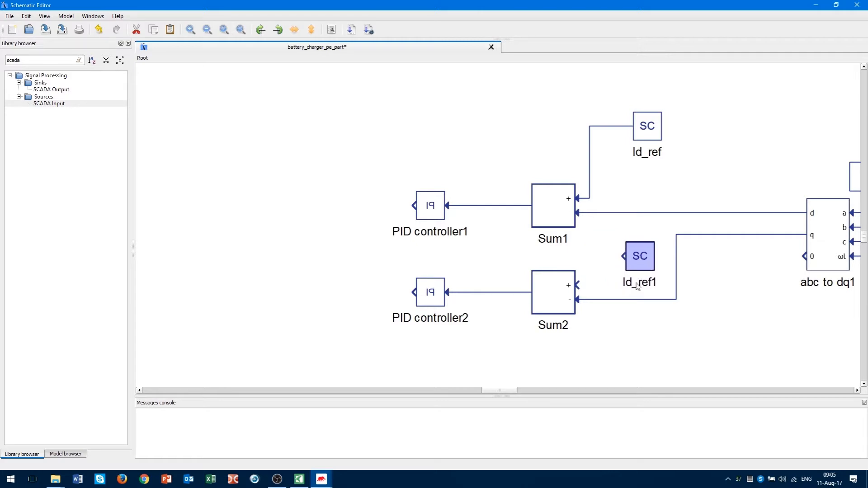
{"action": "left_click", "coordinate": [608, 278]}
{"action": "left_click", "coordinate": [676, 285]}
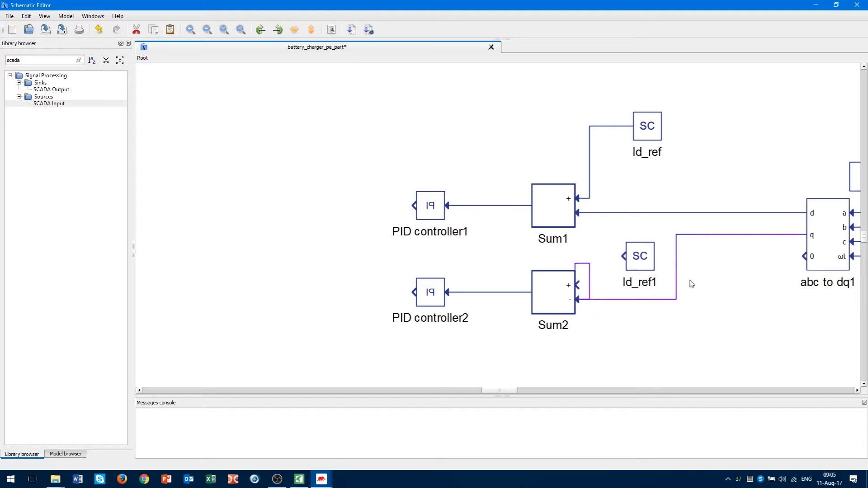
{"action": "left_click", "coordinate": [680, 293]}
{"action": "mouse_move", "coordinate": [640, 259]}
{"action": "left_mouse_down"}
{"action": "mouse_move", "coordinate": [636, 265]}
{"action": "mouse_move", "coordinate": [635, 248]}
{"action": "mouse_move", "coordinate": [596, 261]}
{"action": "mouse_move", "coordinate": [579, 284]}
{"action": "left_mouse_up"}
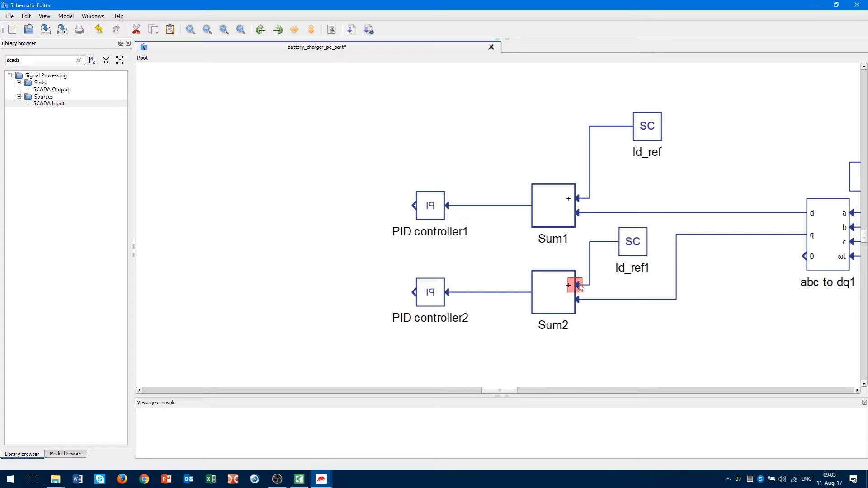
Rename the copy Iq_ref and set its default value to 0.
{"action": "double_click", "coordinate": [626, 272]}
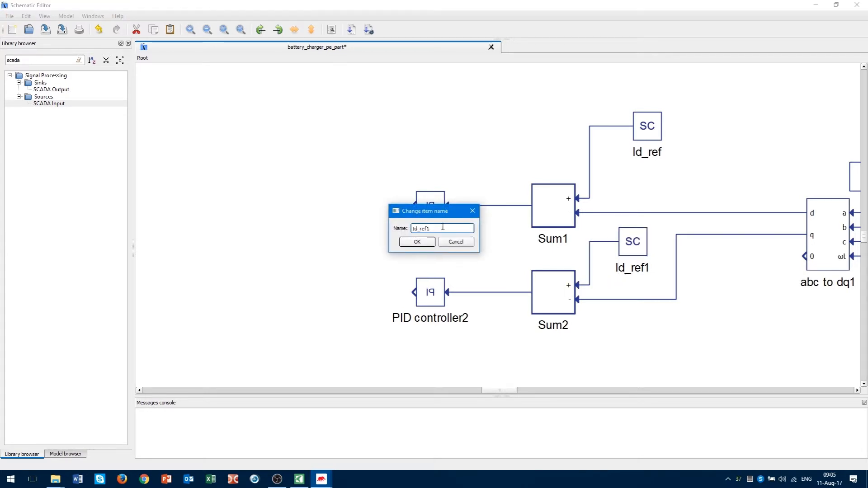
{"action": "left_click_drag", "start_coordinate": [443, 227], "coordinate": [418, 231]}
{"action": "type", "text": "q_re"}
{"action": "left_click", "coordinate": [425, 243]}
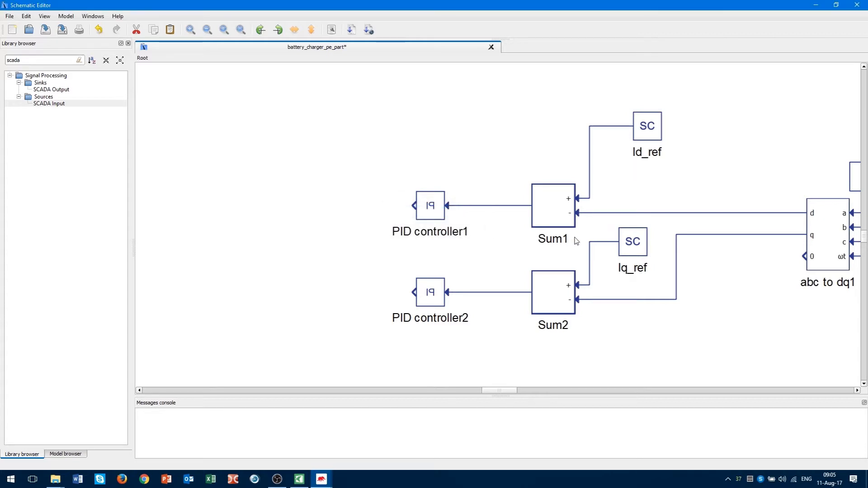
{"action": "double_click", "coordinate": [636, 249]}
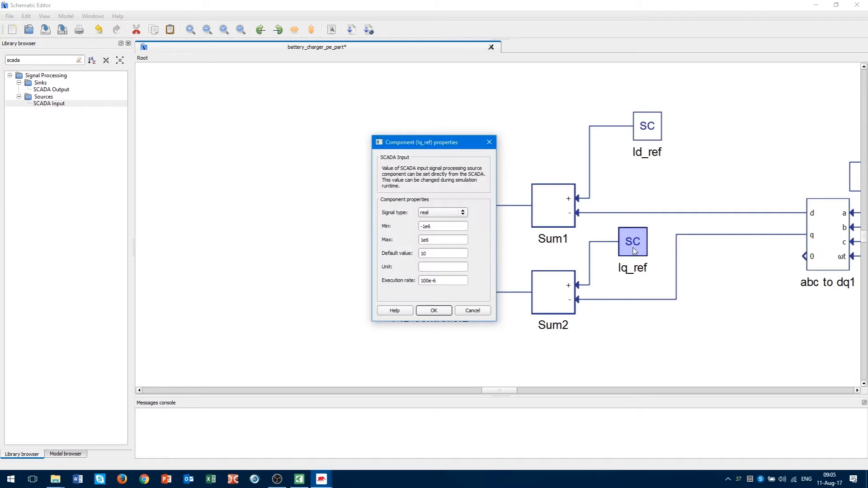
{"action": "double_click", "coordinate": [442, 253]}
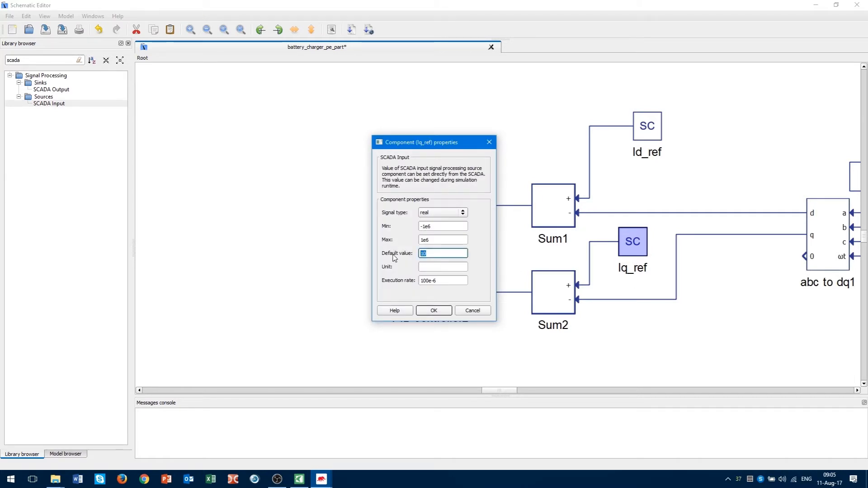
{"action": "type", "text": "0"}
{"action": "left_click", "coordinate": [433, 310]}
{"action": "left_click", "coordinate": [597, 362]}
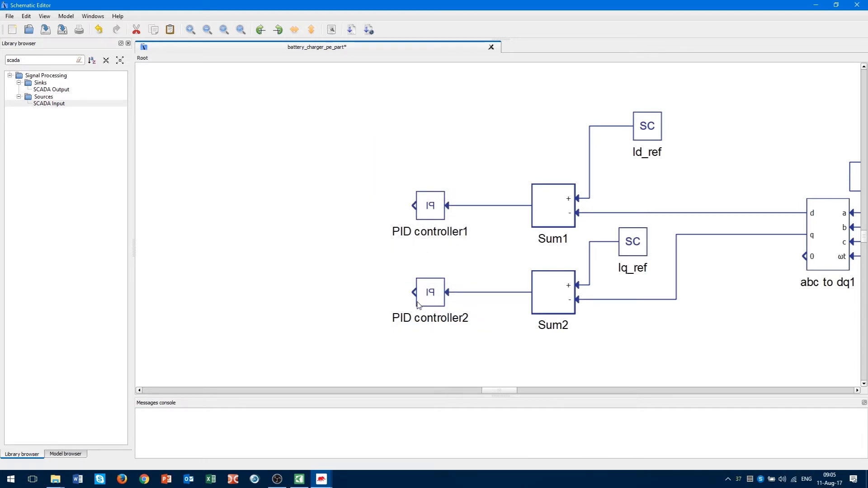
Place a dq to abc block from a 'dq' search and mirror it to face the controllers.
{"action": "left_click_drag", "start_coordinate": [500, 391], "coordinate": [489, 392]}
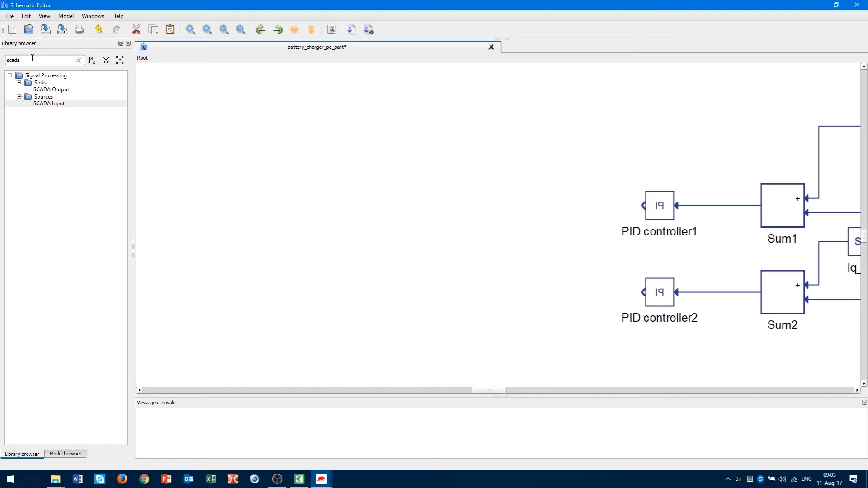
{"action": "left_click_drag", "start_coordinate": [32, 58], "coordinate": [1, 65]}
{"action": "type", "text": "dq"}
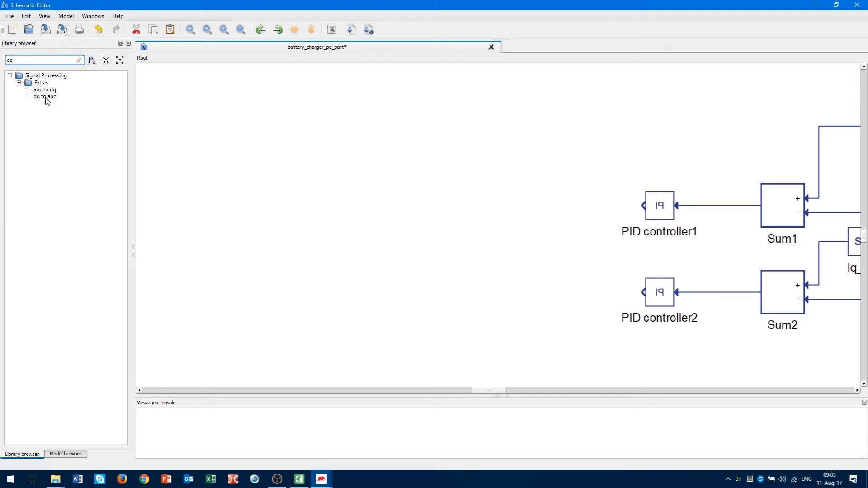
{"action": "left_click_drag", "start_coordinate": [45, 98], "coordinate": [455, 256]}
{"action": "left_click", "coordinate": [437, 171]}
{"action": "left_click", "coordinate": [449, 249]}
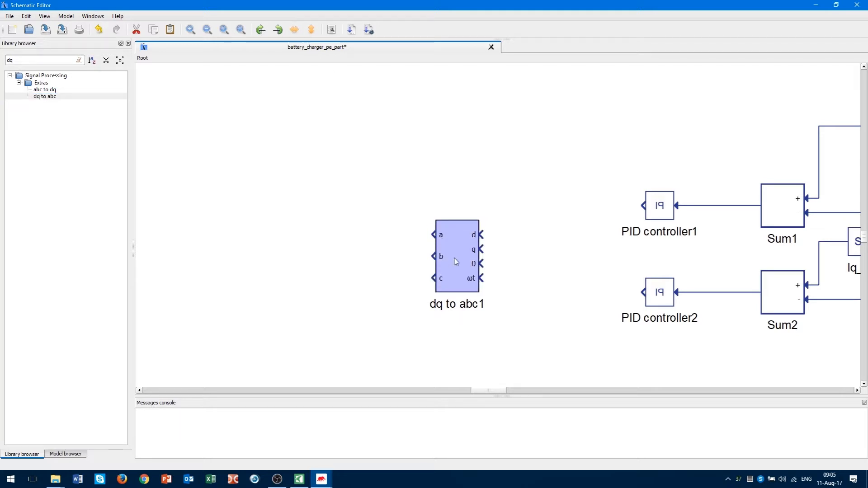
{"action": "key", "text": "ctrl+f"}
{"action": "left_click_drag", "start_coordinate": [424, 259], "coordinate": [409, 254]}
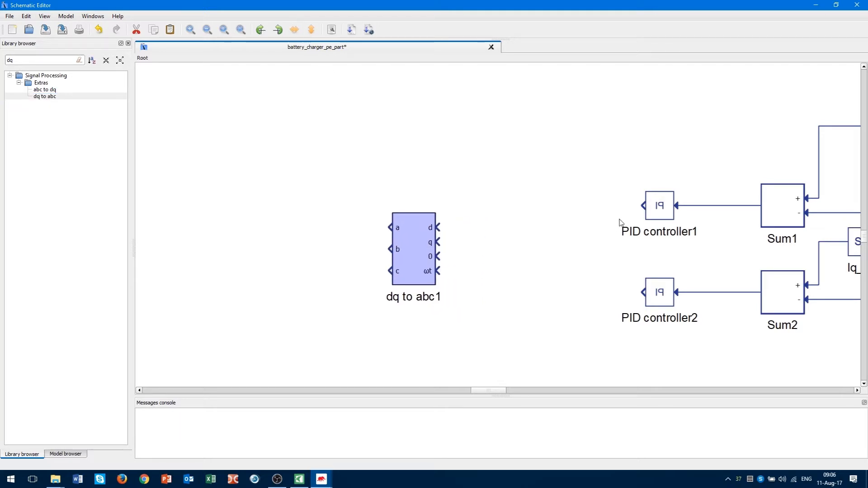
Wire PID controller1 into the d input and PID controller2 into the q input.
{"action": "mouse_move", "coordinate": [648, 208]}
{"action": "left_mouse_down"}
{"action": "mouse_move", "coordinate": [437, 227]}
{"action": "mouse_move", "coordinate": [403, 240]}
{"action": "mouse_move", "coordinate": [403, 230]}
{"action": "left_mouse_up"}
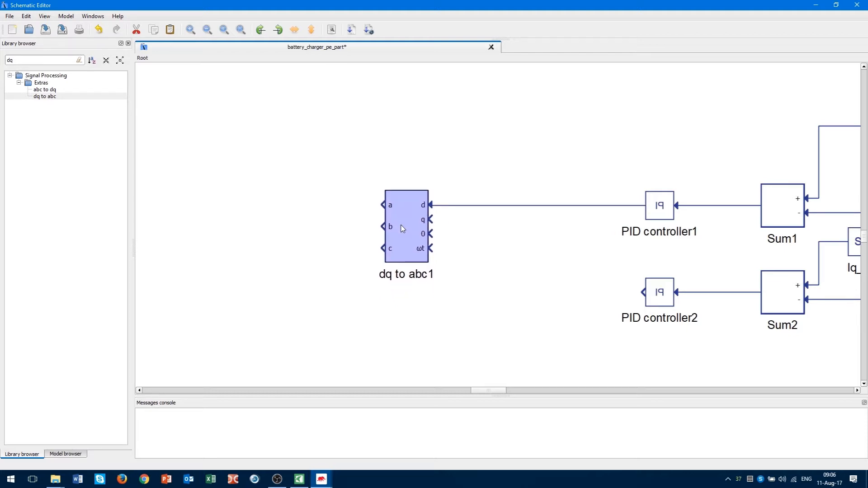
{"action": "left_click_drag", "start_coordinate": [648, 295], "coordinate": [486, 244]}
{"action": "key", "text": "ctrl+z"}
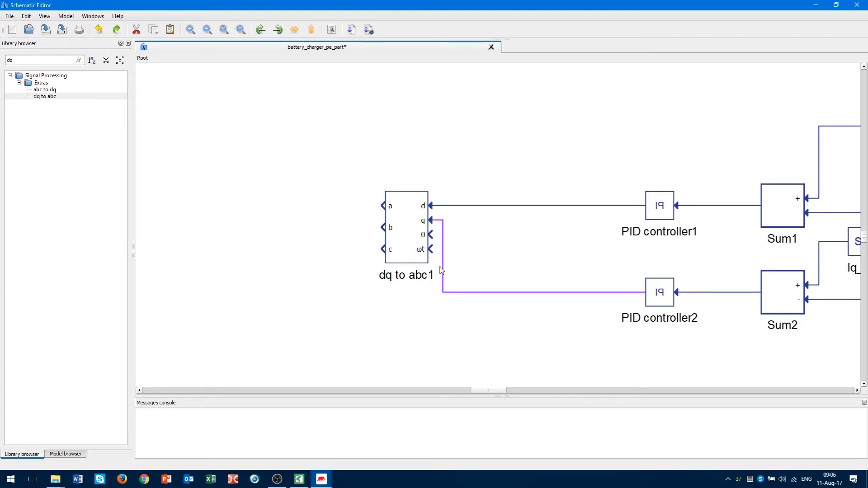
{"action": "key", "text": "Delete"}
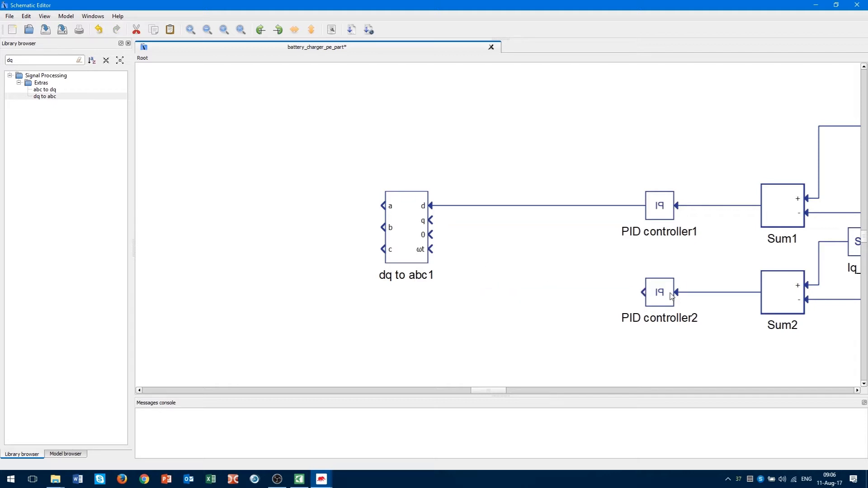
{"action": "mouse_move", "coordinate": [645, 294]}
{"action": "left_mouse_down"}
{"action": "mouse_move", "coordinate": [589, 292]}
{"action": "mouse_move", "coordinate": [587, 223]}
{"action": "mouse_move", "coordinate": [430, 222]}
{"action": "left_mouse_up"}
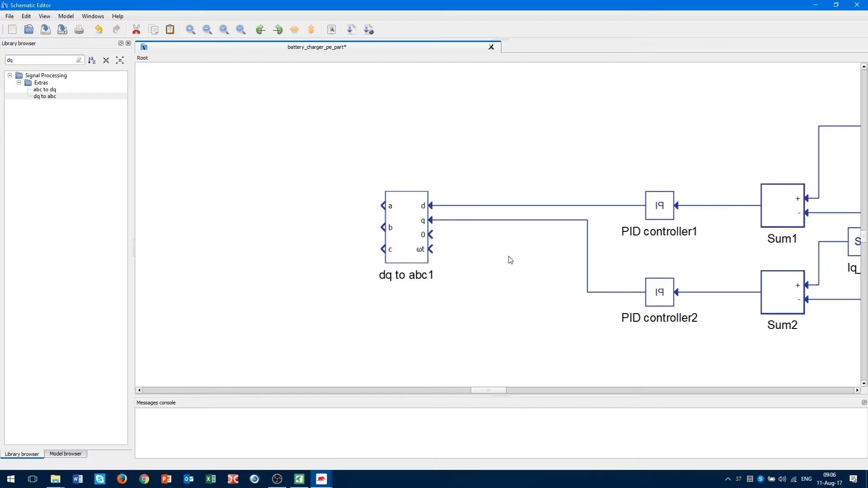
{"action": "left_click_drag", "start_coordinate": [430, 235], "coordinate": [458, 250]}
Add a Constant1 block of value 0 wired to dq to abc1's 0 input.
{"action": "right_click", "coordinate": [459, 250]}
{"action": "left_click", "coordinate": [24, 61]}
{"action": "type", "text": "const"}
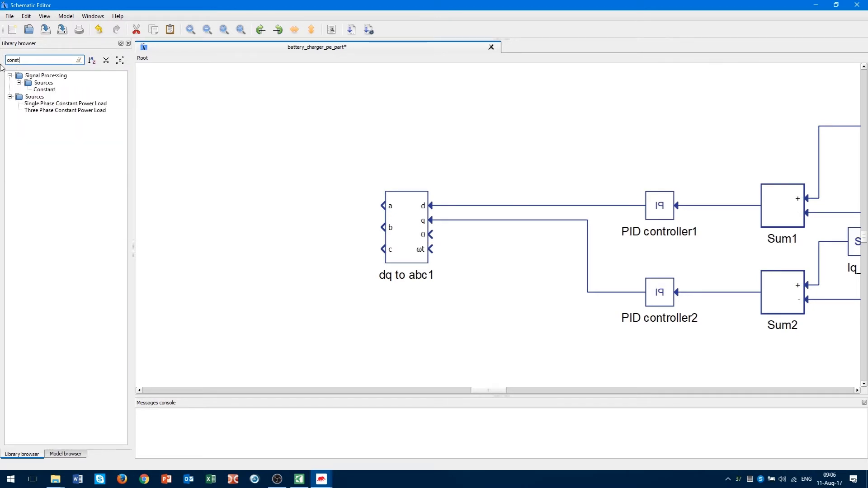
{"action": "left_click_drag", "start_coordinate": [47, 93], "coordinate": [516, 250]}
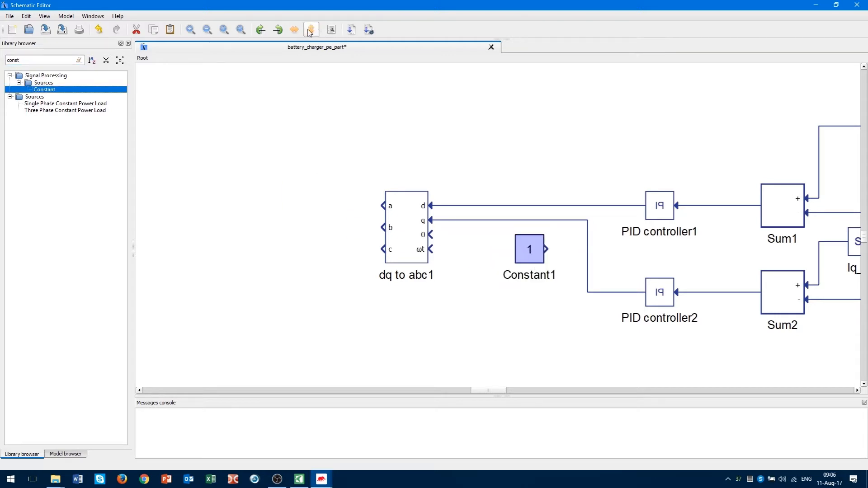
{"action": "left_click_drag", "start_coordinate": [513, 251], "coordinate": [430, 234]}
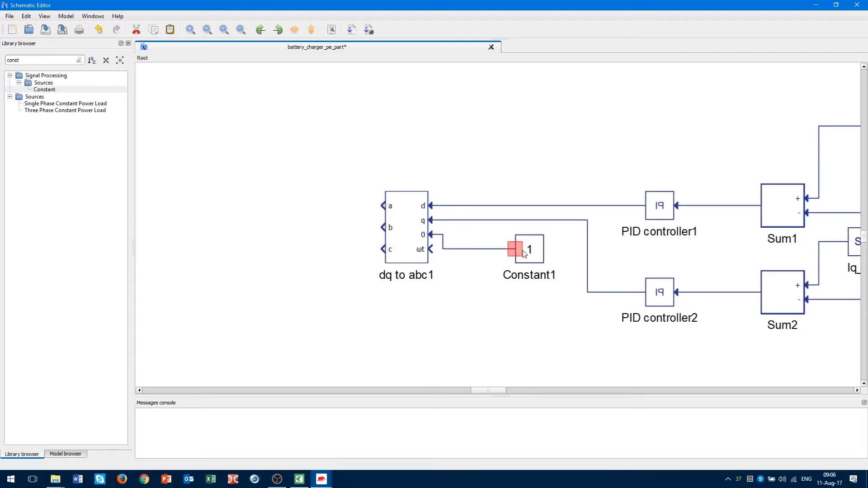
{"action": "left_click_drag", "start_coordinate": [534, 252], "coordinate": [543, 243]}
{"action": "double_click", "coordinate": [544, 243]}
{"action": "type", "text": "0"}
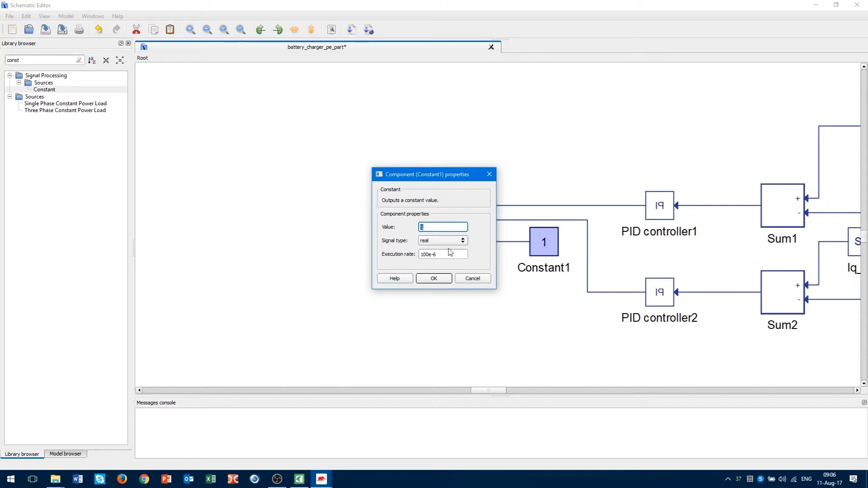
{"action": "left_click", "coordinate": [434, 278]}
{"action": "left_click", "coordinate": [458, 316]}
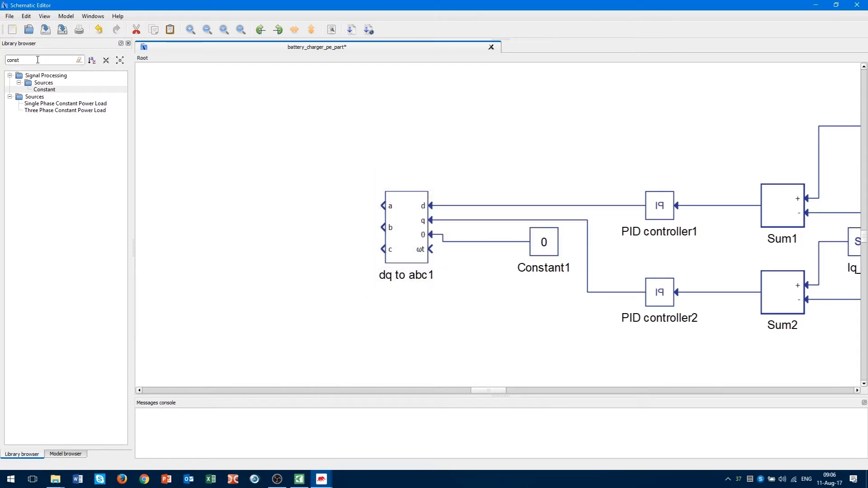
Add a flipped From block tagged wt and wire it to the ωt input.
{"action": "left_click_drag", "start_coordinate": [33, 60], "coordinate": [1, 60]}
{"action": "type", "text": "from"}
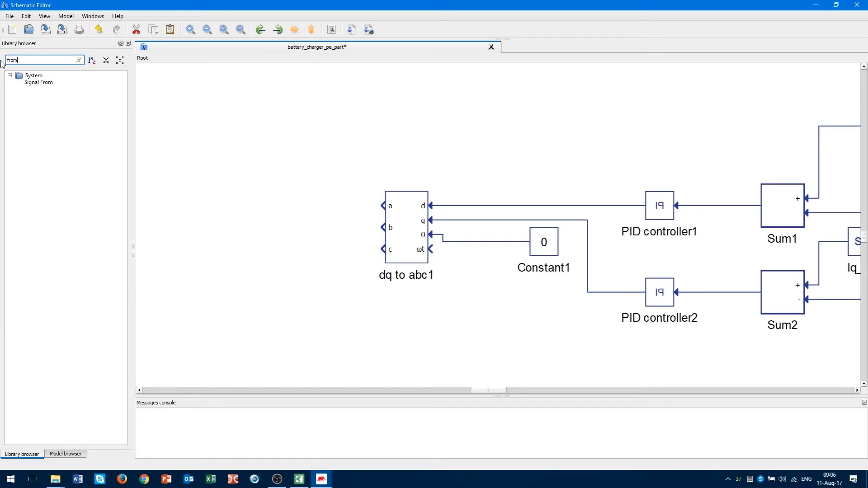
{"action": "left_click_drag", "start_coordinate": [40, 83], "coordinate": [510, 304]}
{"action": "left_click", "coordinate": [294, 29]}
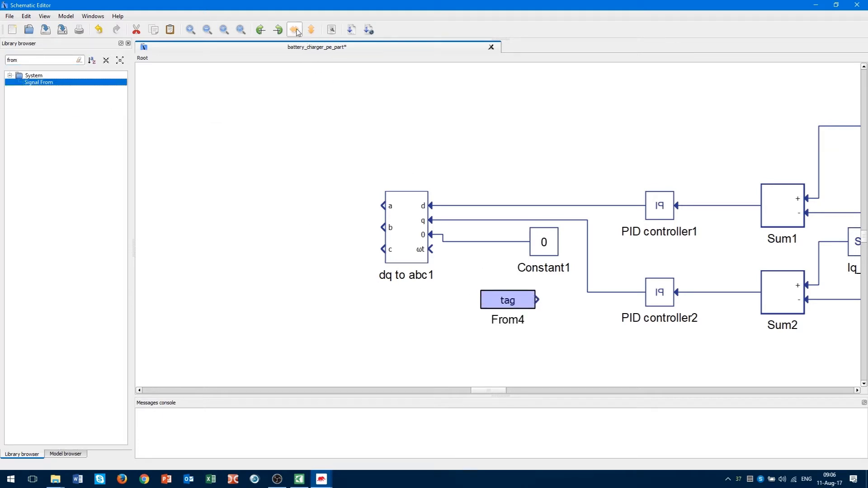
{"action": "left_click_drag", "start_coordinate": [478, 301], "coordinate": [433, 250]}
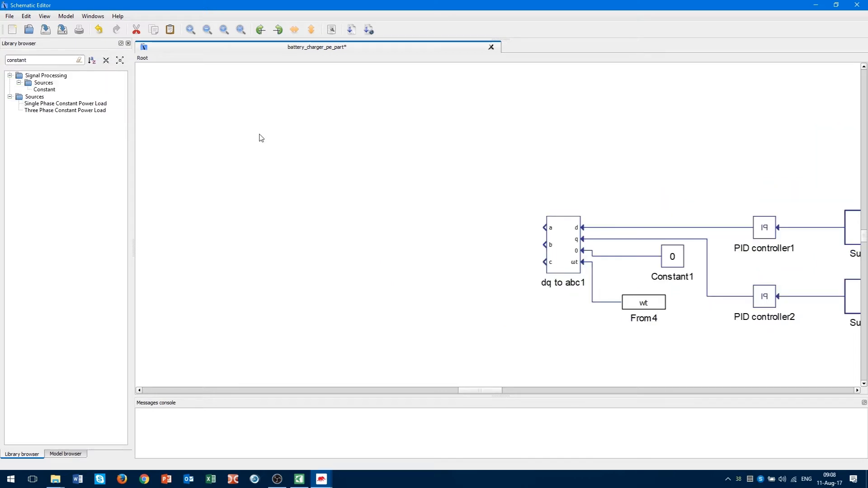
{"action": "left_click_drag", "start_coordinate": [489, 199], "coordinate": [558, 292]}
{"action": "left_click", "coordinate": [551, 316]}
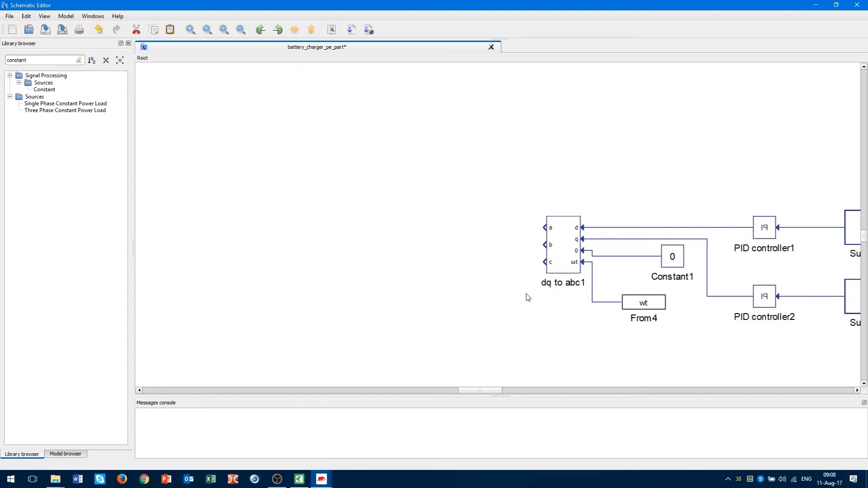
{"action": "scroll", "coordinate": [516, 272], "scroll_direction": "down", "scroll_amount": 3}
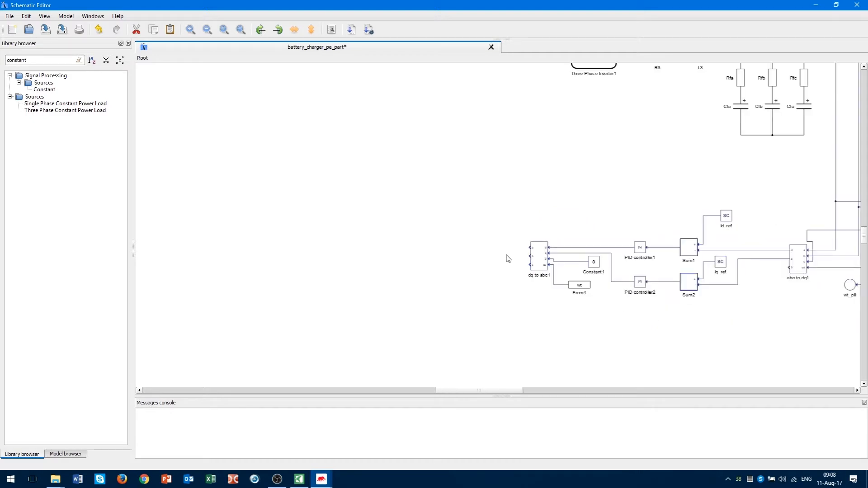
{"action": "scroll", "coordinate": [508, 257], "scroll_direction": "up", "scroll_amount": 4}
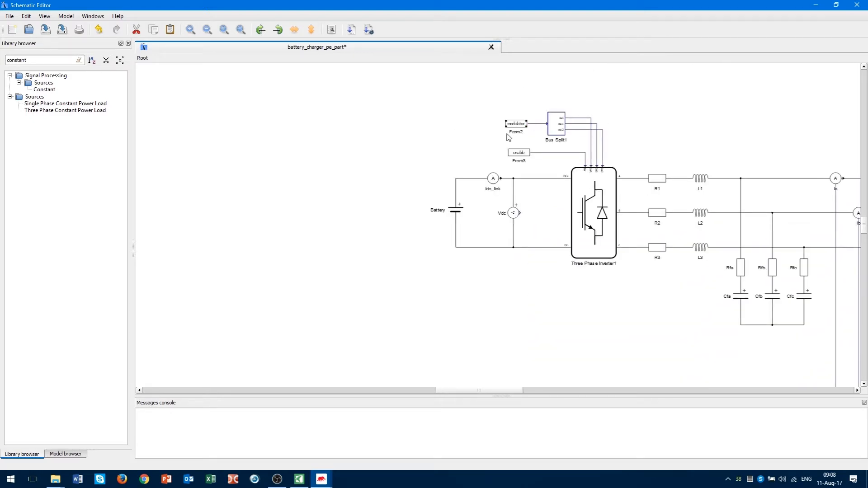
{"action": "scroll", "coordinate": [478, 199], "scroll_direction": "down", "scroll_amount": 5}
{"action": "scroll", "coordinate": [476, 215], "scroll_direction": "up", "scroll_amount": 3}
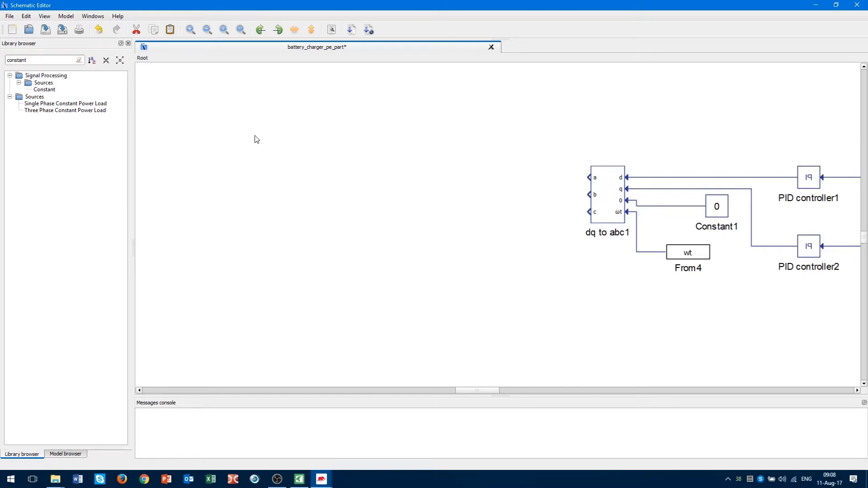
{"action": "scroll", "coordinate": [566, 190], "scroll_direction": "up", "scroll_amount": 3}
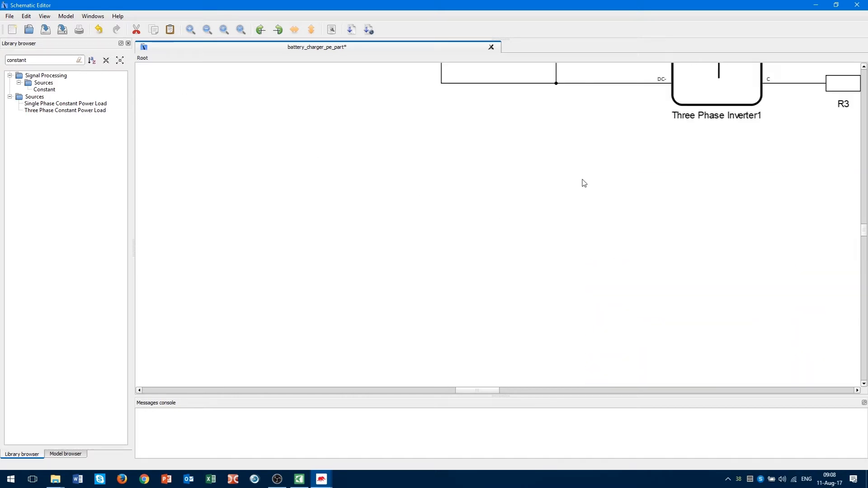
{"action": "scroll", "coordinate": [582, 184], "scroll_direction": "down", "scroll_amount": 3}
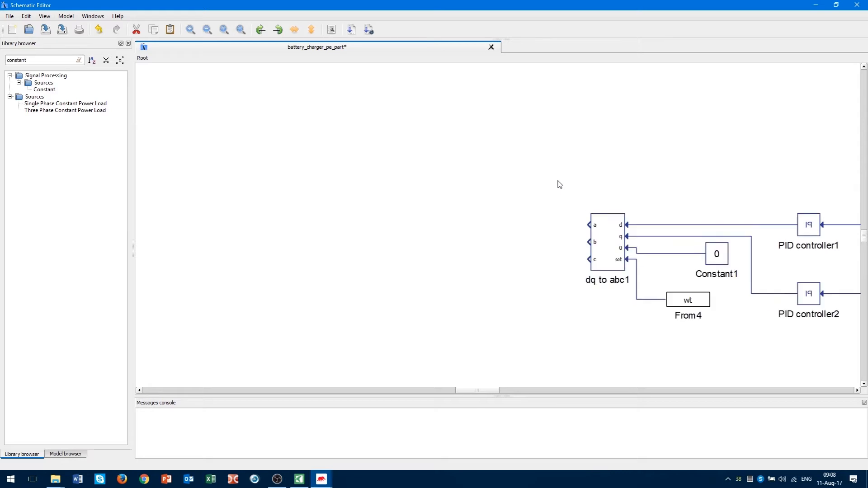
Place a Bus Join set to 3 inputs and wire dq to abc1's a, b, c outputs into it.
{"action": "left_click", "coordinate": [80, 61]}
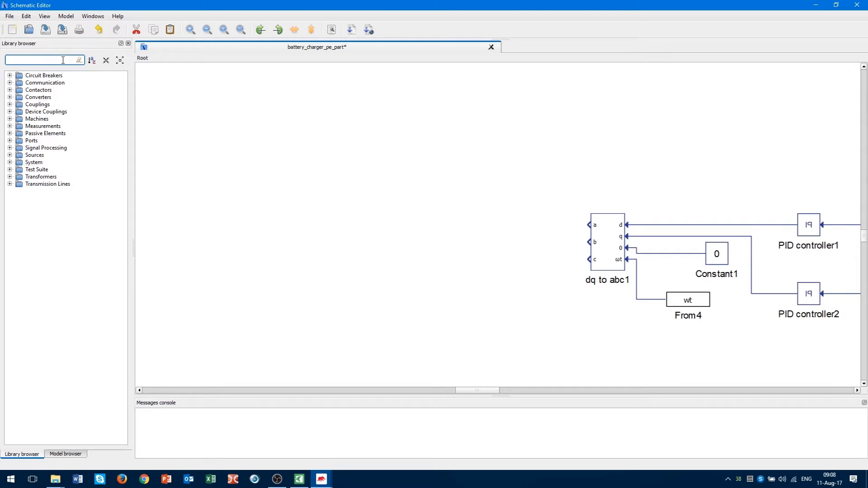
{"action": "type", "text": "bus"}
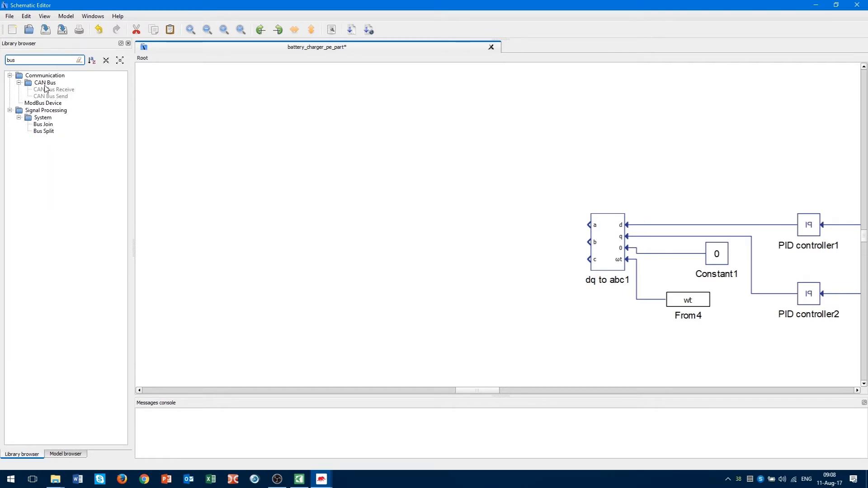
{"action": "left_click_drag", "start_coordinate": [46, 127], "coordinate": [494, 242]}
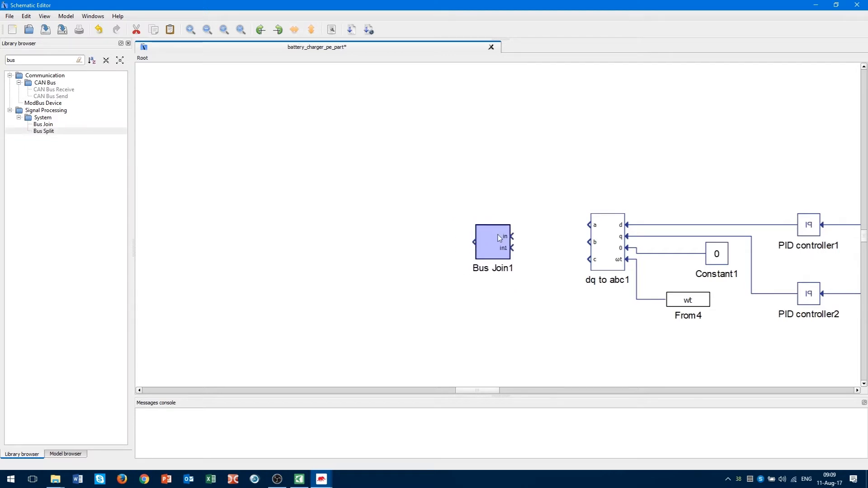
{"action": "double_click", "coordinate": [501, 239]}
{"action": "left_click_drag", "start_coordinate": [458, 241], "coordinate": [400, 235]}
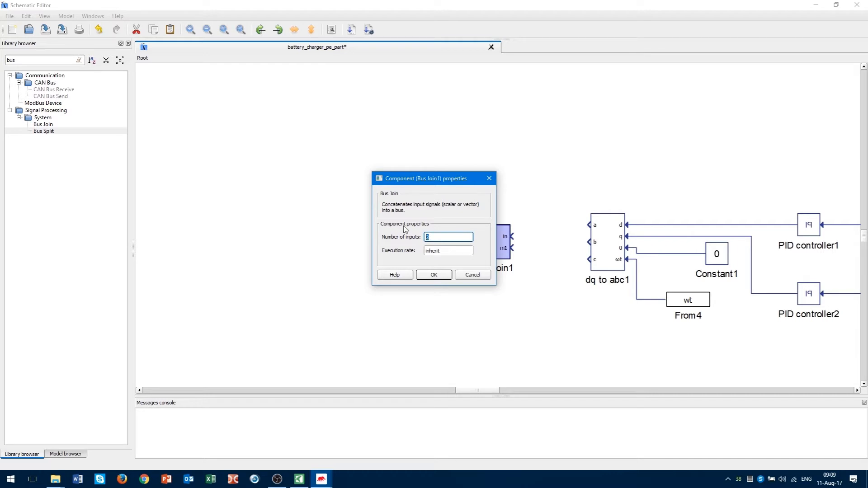
{"action": "left_click", "coordinate": [435, 275]}
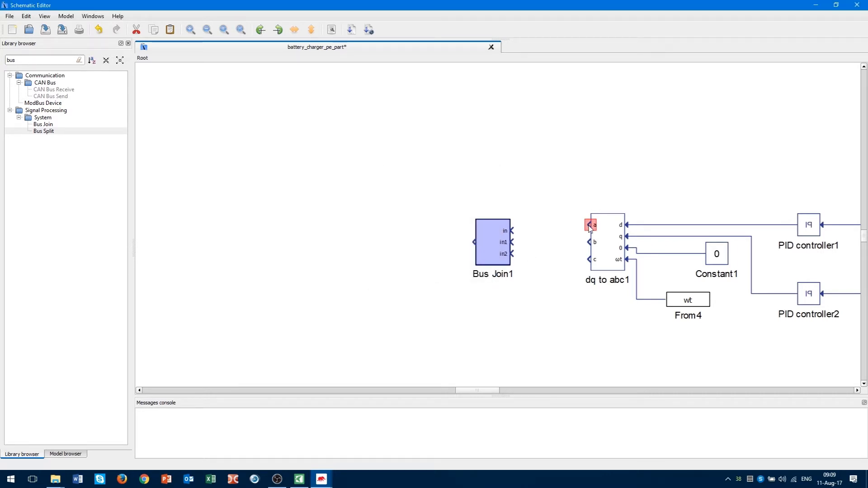
{"action": "mouse_move", "coordinate": [590, 226]}
{"action": "left_mouse_down"}
{"action": "mouse_move", "coordinate": [511, 231]}
{"action": "mouse_move", "coordinate": [587, 242]}
{"action": "mouse_move", "coordinate": [512, 254]}
{"action": "left_mouse_up"}
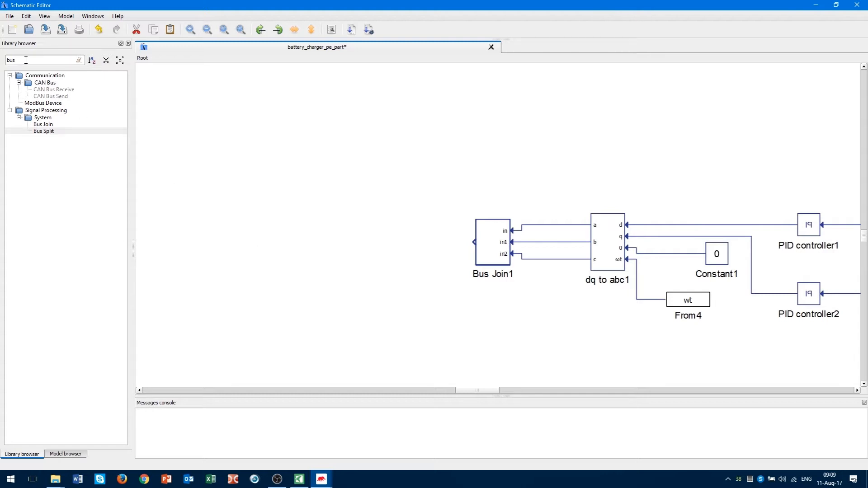
Search the component library for the Goto block.
{"action": "left_click_drag", "start_coordinate": [26, 60], "coordinate": [4, 60]}
{"action": "type", "text": "goot"}
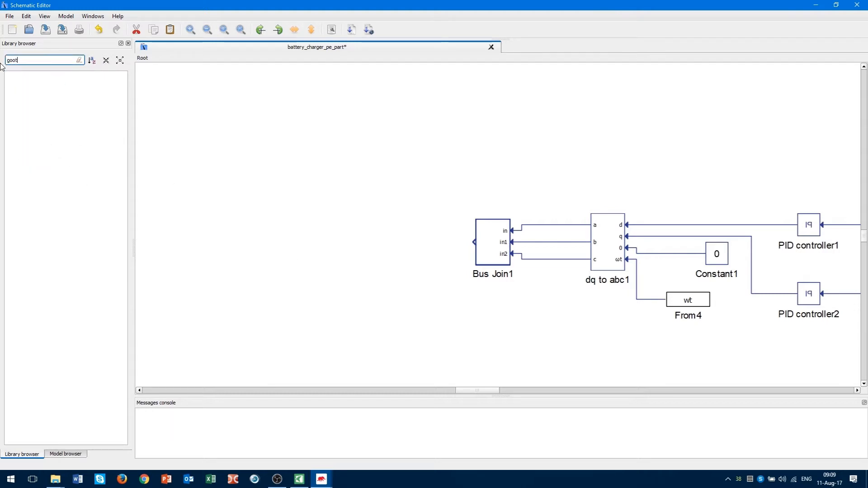
{"action": "key", "text": "BackSpace"}
{"action": "key", "text": "BackSpace"}
Place a flipped Goto block tagged modulator on Bus Join1's output.
{"action": "type", "text": "t"}
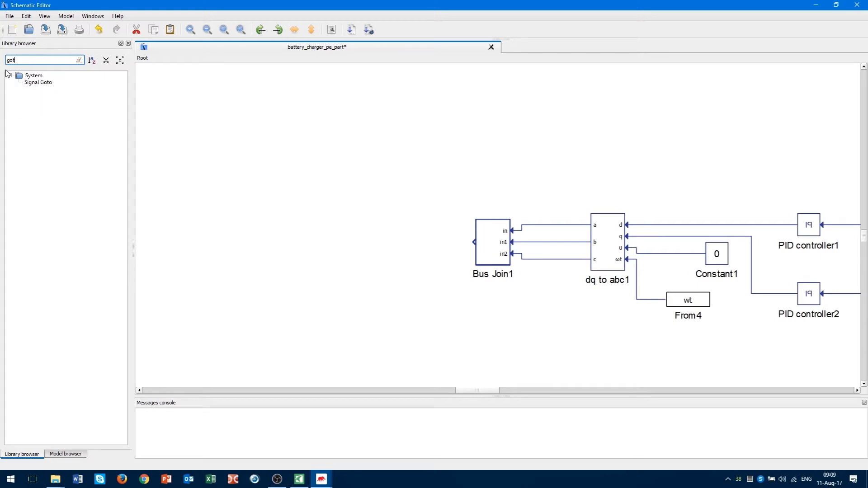
{"action": "mouse_move", "coordinate": [41, 86]}
{"action": "left_mouse_down"}
{"action": "mouse_move", "coordinate": [339, 189]}
{"action": "mouse_move", "coordinate": [388, 234]}
{"action": "mouse_move", "coordinate": [378, 244]}
{"action": "mouse_move", "coordinate": [473, 243]}
{"action": "left_mouse_up"}
{"action": "left_click", "coordinate": [293, 32]}
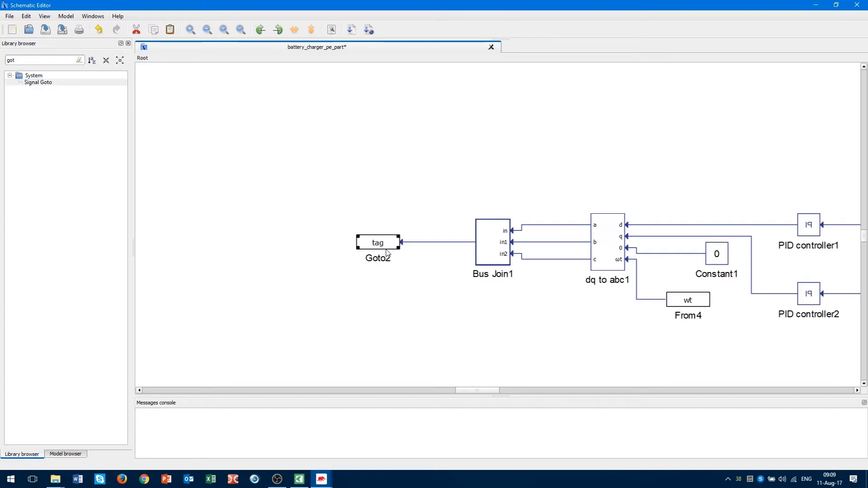
{"action": "double_click", "coordinate": [387, 252]}
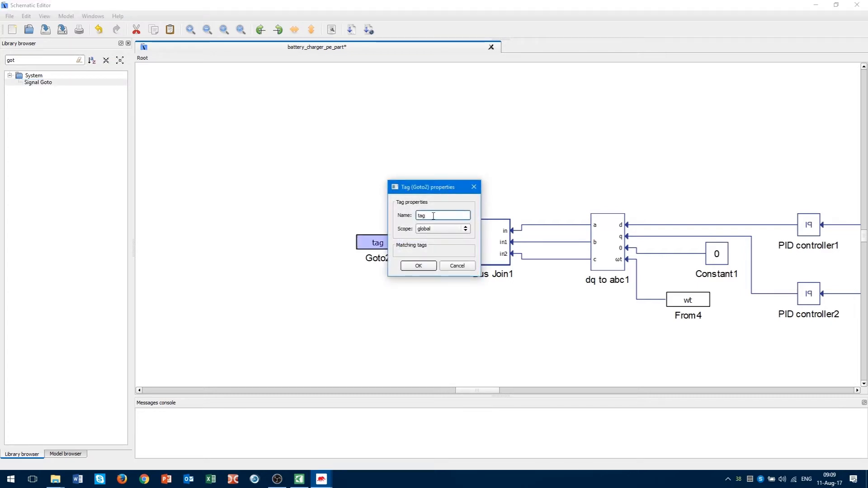
{"action": "type", "text": "modulator"}
{"action": "left_click", "coordinate": [420, 267]}
{"action": "scroll", "coordinate": [428, 266], "scroll_direction": "down", "scroll_amount": 3}
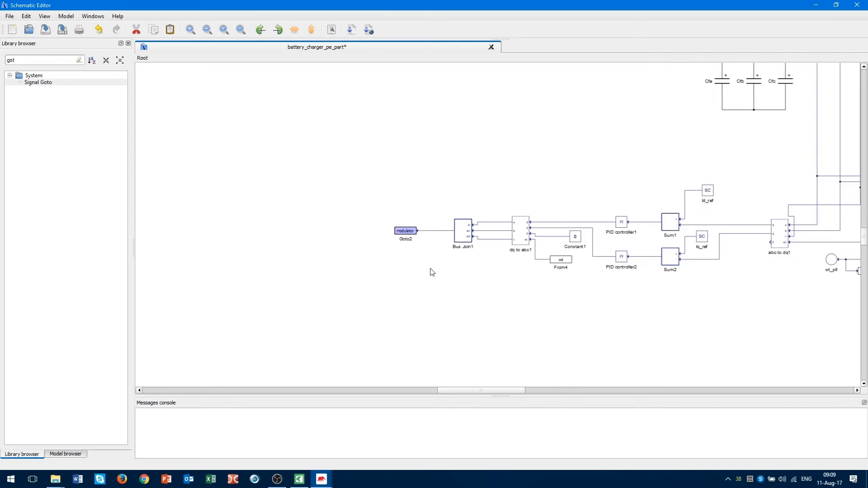
{"action": "scroll", "coordinate": [435, 273], "scroll_direction": "up", "scroll_amount": 5}
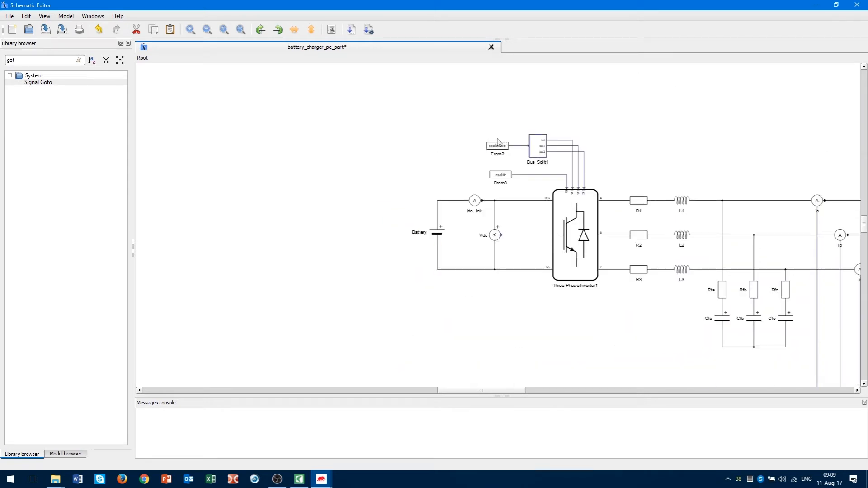
{"action": "scroll", "coordinate": [446, 184], "scroll_direction": "down", "scroll_amount": 5}
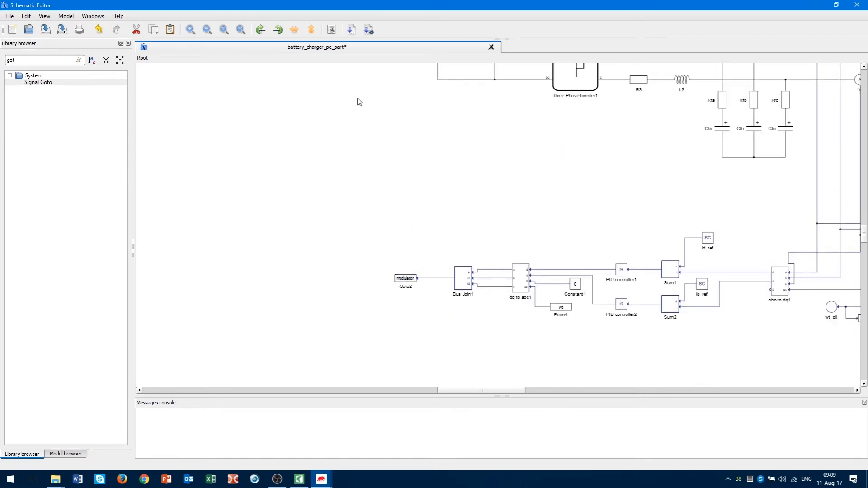
{"action": "left_click_drag", "start_coordinate": [358, 94], "coordinate": [655, 253]}
{"action": "scroll", "coordinate": [588, 269], "scroll_direction": "down", "scroll_amount": 1}
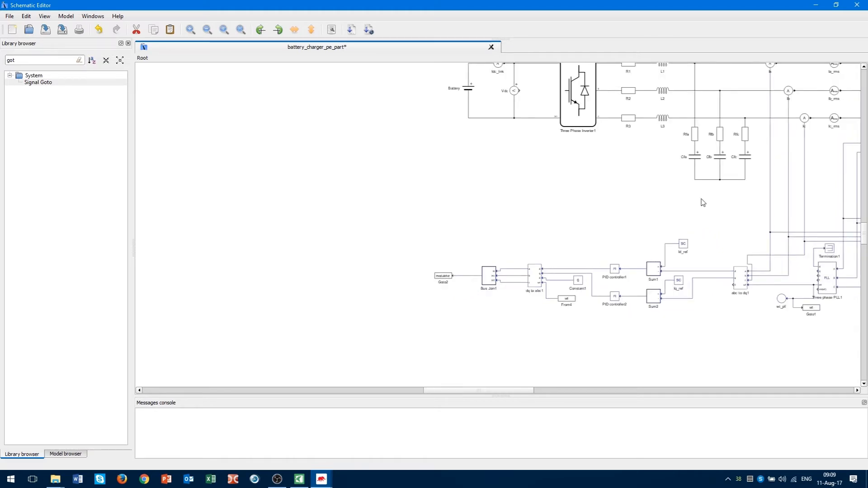
{"action": "scroll", "coordinate": [702, 200], "scroll_direction": "up", "scroll_amount": 2}
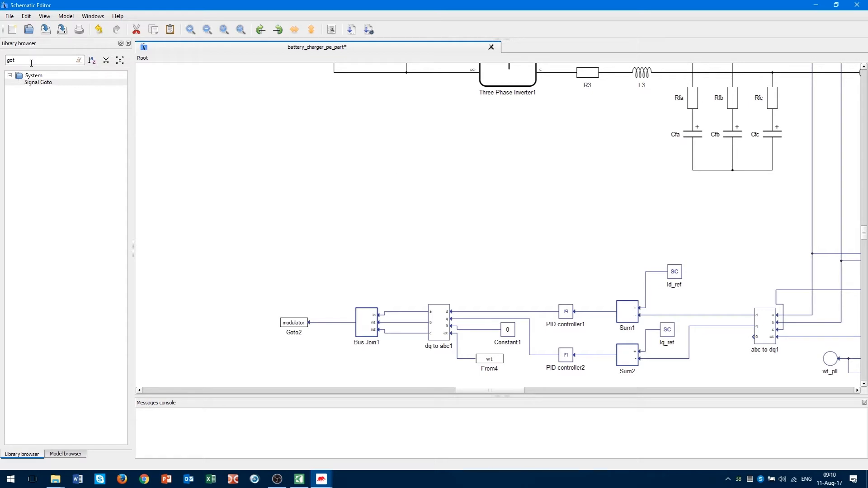
Drop Comparator1 and Comparator2 from the library below Three Phase Inverter1.
{"action": "left_click_drag", "start_coordinate": [32, 63], "coordinate": [2, 60]}
{"action": "type", "text": "comparator"}
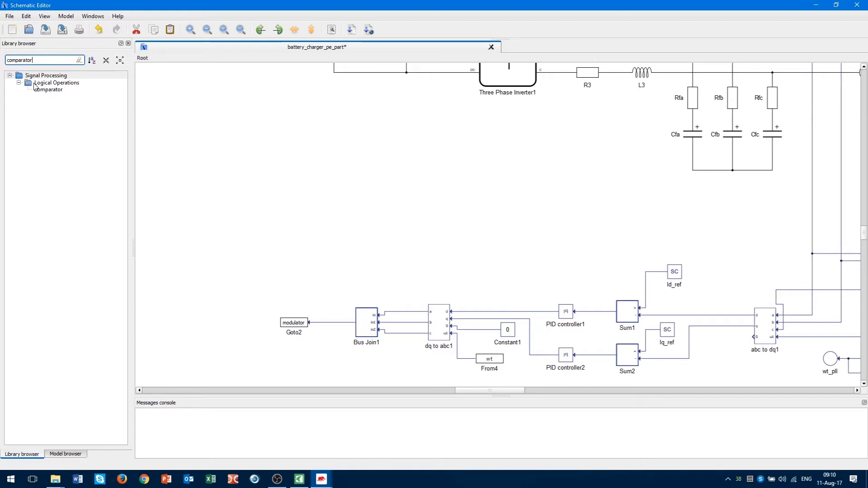
{"action": "left_click_drag", "start_coordinate": [45, 93], "coordinate": [456, 231]}
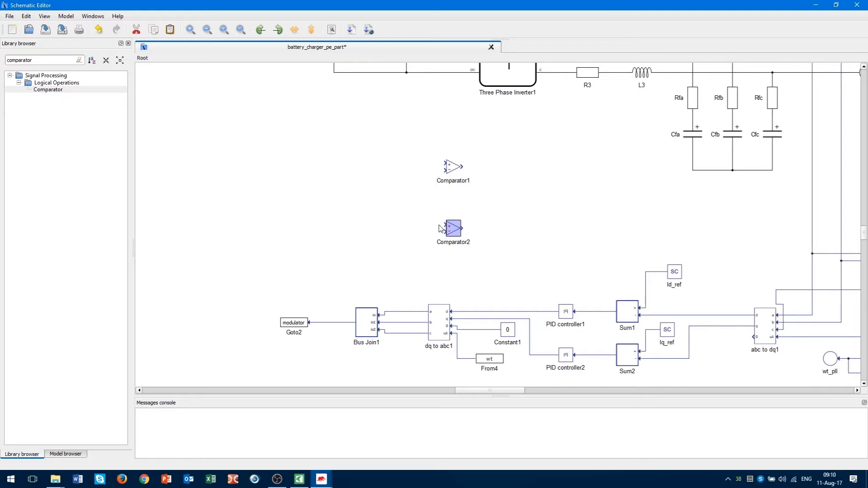
{"action": "scroll", "coordinate": [447, 215], "scroll_direction": "up", "scroll_amount": 3}
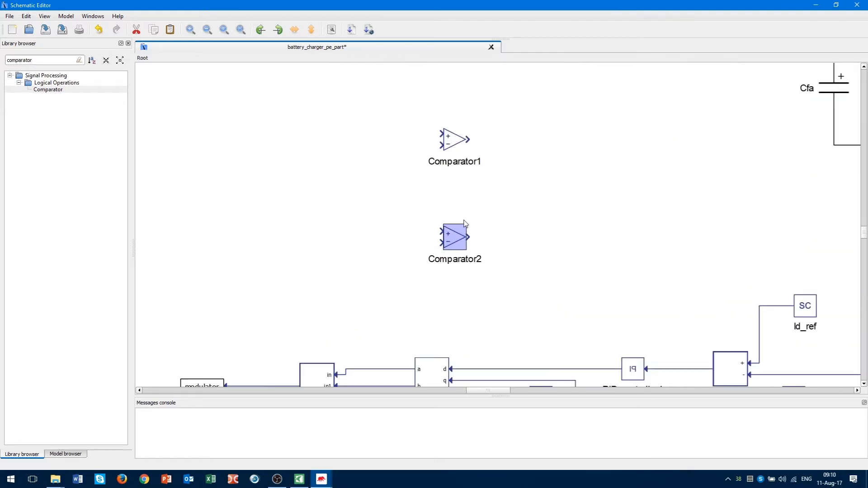
{"action": "scroll", "coordinate": [490, 217], "scroll_direction": "up", "scroll_amount": 2}
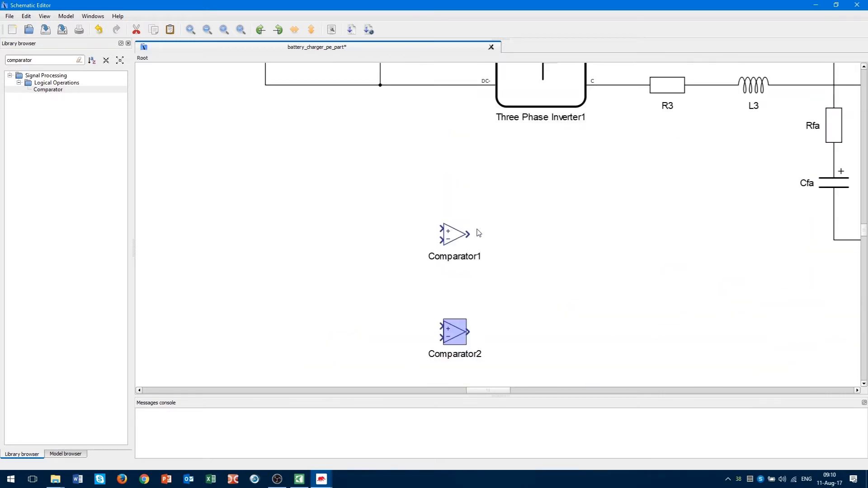
{"action": "left_click", "coordinate": [454, 243]}
{"action": "scroll", "coordinate": [454, 244], "scroll_direction": "down", "scroll_amount": 2}
{"action": "scroll", "coordinate": [446, 230], "scroll_direction": "up", "scroll_amount": 2}
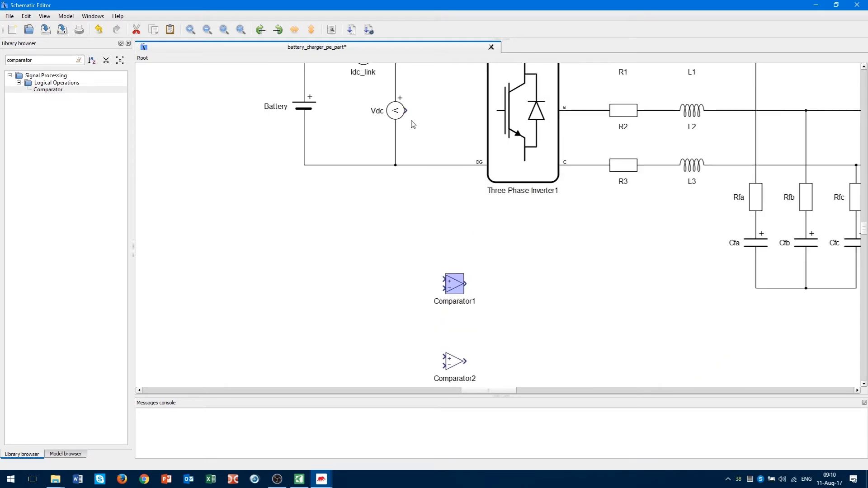
{"action": "mouse_move", "coordinate": [454, 292]}
Place a Constant block left of Comparator1 with value 717.
{"action": "double_click", "coordinate": [9, 61]}
{"action": "type", "text": "cons"}
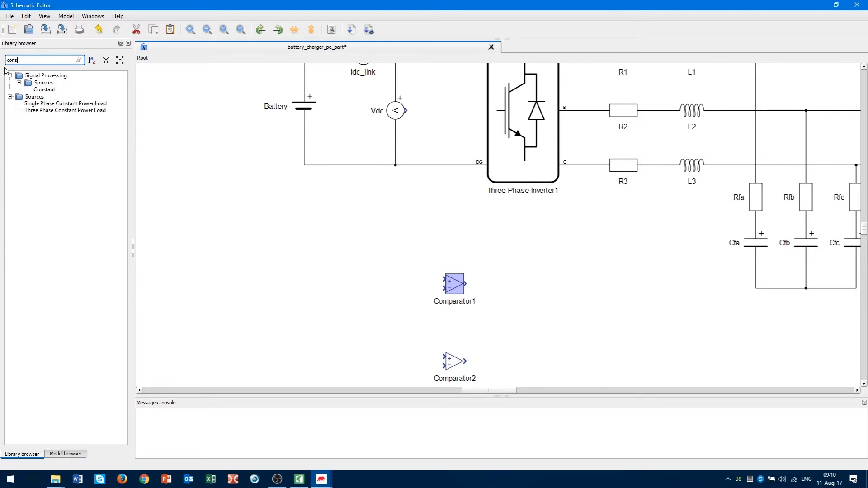
{"action": "type", "text": "ta"}
{"action": "left_click_drag", "start_coordinate": [43, 89], "coordinate": [358, 280]}
{"action": "left_click", "coordinate": [391, 255]}
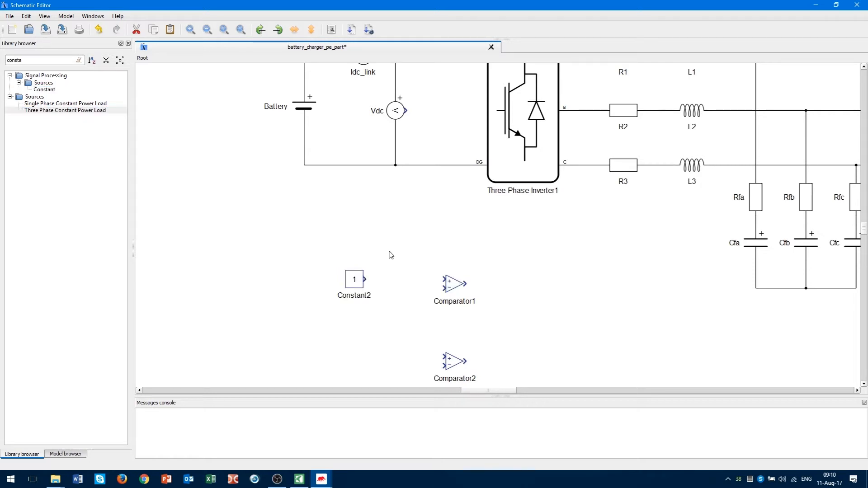
{"action": "left_click", "coordinate": [357, 283]}
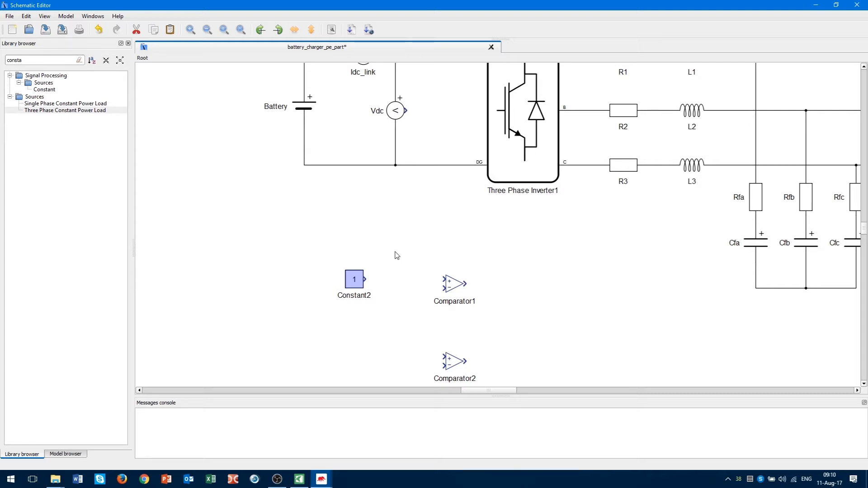
{"action": "double_click", "coordinate": [354, 279]}
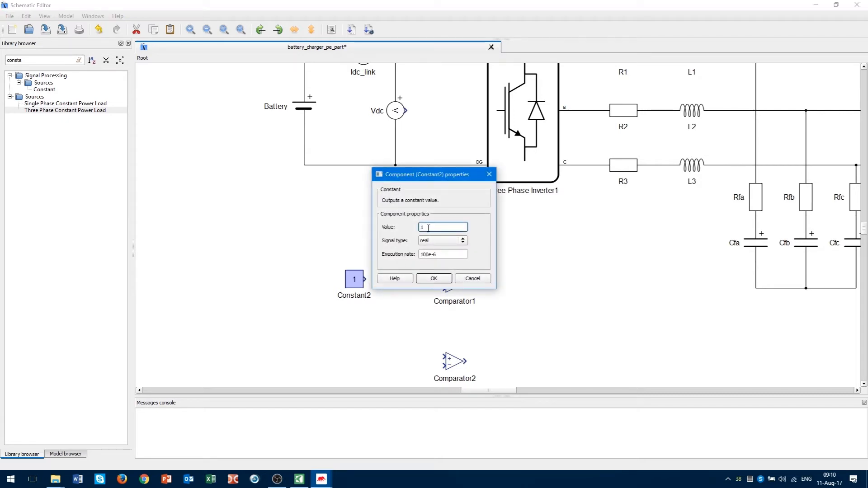
{"action": "left_click_drag", "start_coordinate": [428, 228], "coordinate": [395, 231]}
{"action": "type", "text": "717"}
{"action": "left_click", "coordinate": [433, 279]}
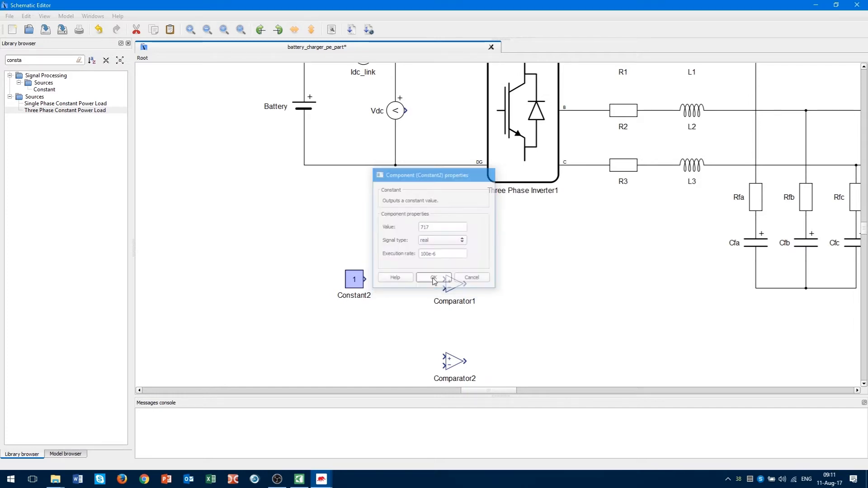
Rename the constant to low and paste a copy beside Comparator2.
{"action": "double_click", "coordinate": [360, 302]}
{"action": "left_click_drag", "start_coordinate": [436, 229], "coordinate": [374, 217]}
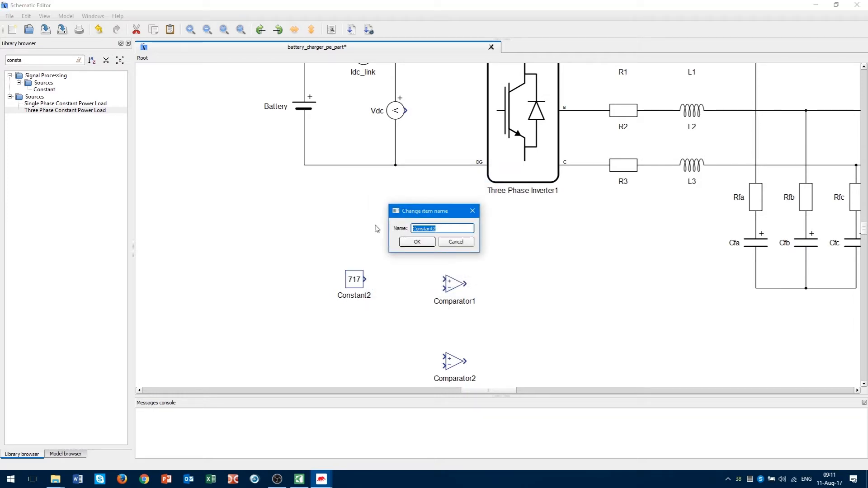
{"action": "type", "text": "low"}
{"action": "left_click", "coordinate": [414, 244]}
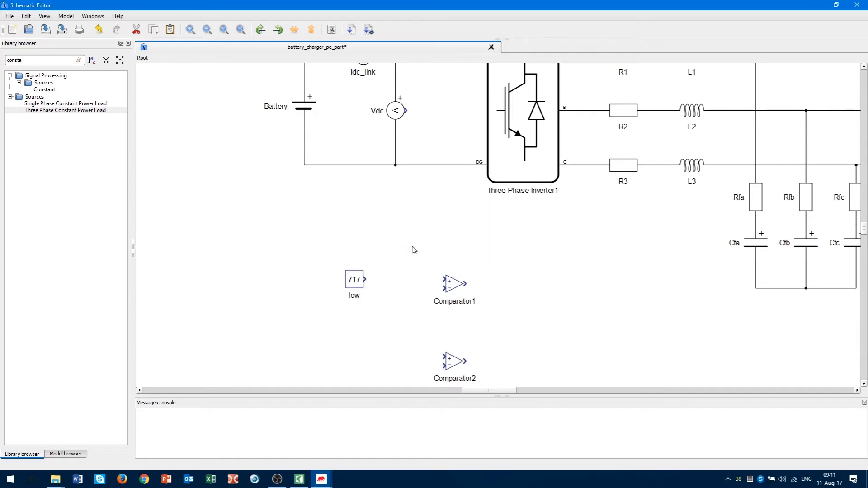
{"action": "left_click", "coordinate": [355, 282]}
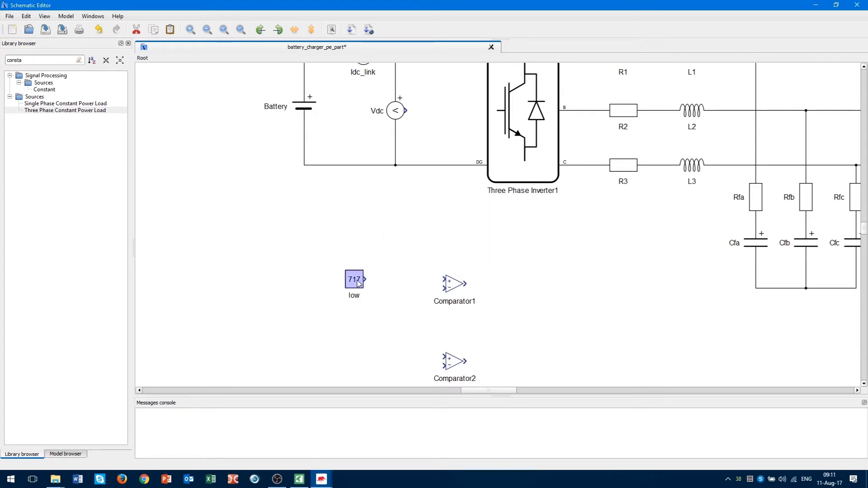
{"action": "scroll", "coordinate": [357, 284], "scroll_direction": "down", "scroll_amount": 3}
{"action": "right_click", "coordinate": [351, 273]}
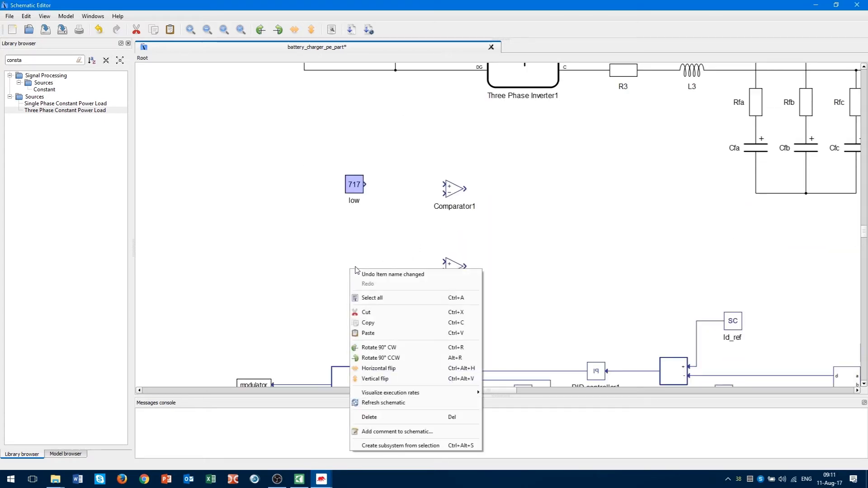
{"action": "left_click", "coordinate": [364, 332]}
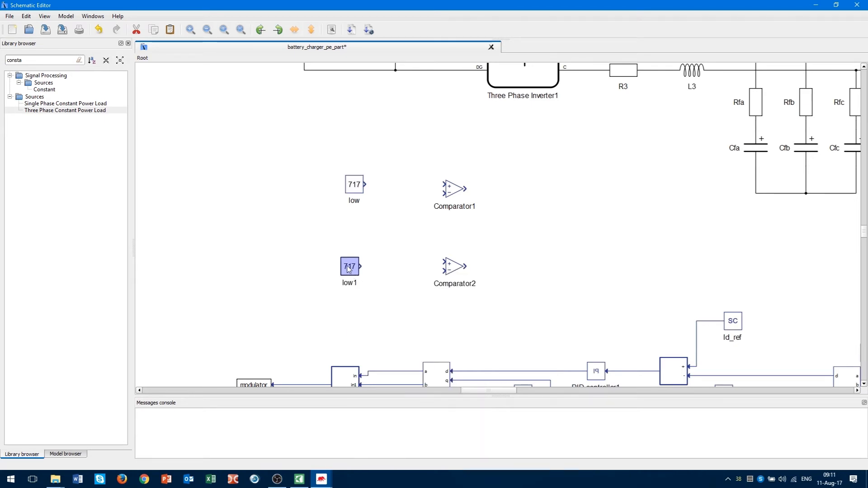
{"action": "left_click_drag", "start_coordinate": [348, 269], "coordinate": [445, 271]}
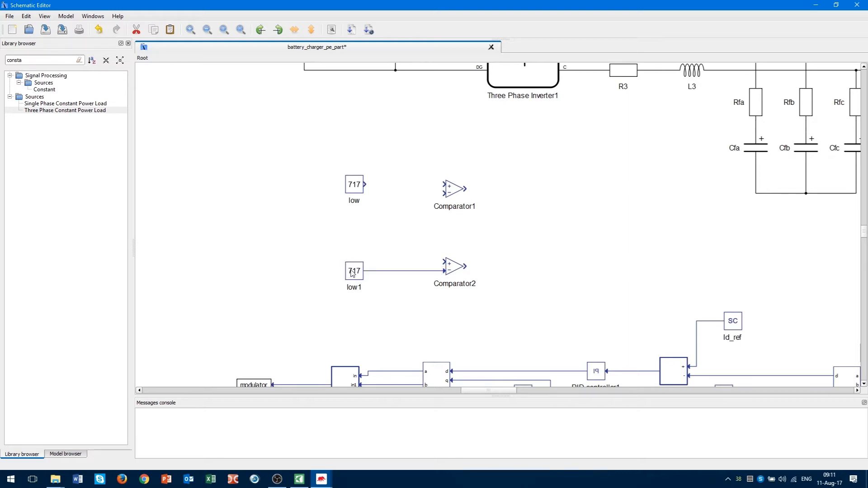
Rename the copy to high and set its value to 725.
{"action": "double_click", "coordinate": [353, 288]}
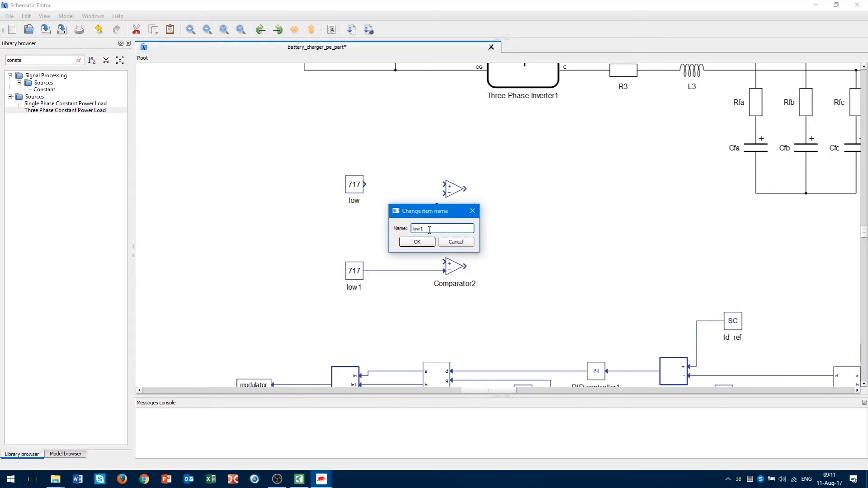
{"action": "left_click_drag", "start_coordinate": [429, 229], "coordinate": [412, 228]}
{"action": "left_click", "coordinate": [417, 242]}
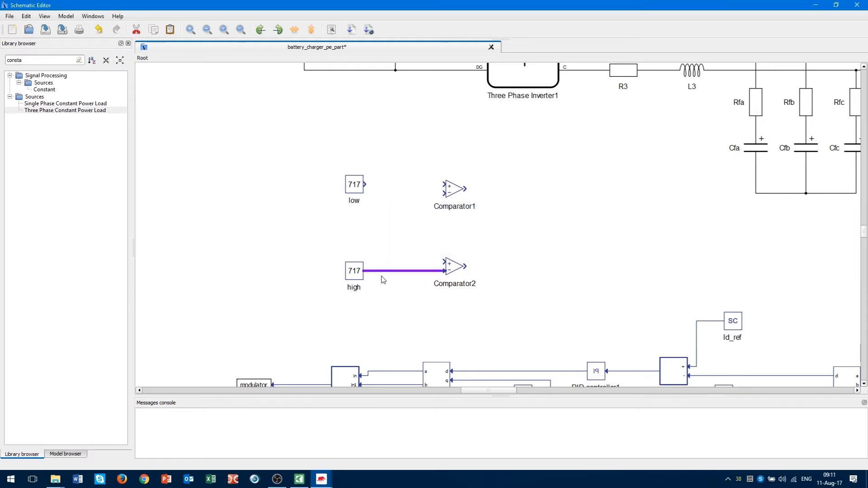
{"action": "left_click", "coordinate": [355, 275]}
{"action": "double_click", "coordinate": [355, 275]}
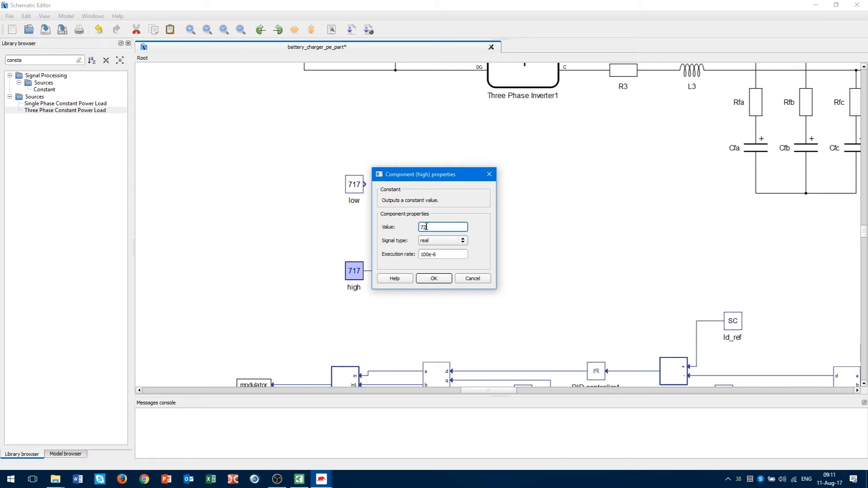
{"action": "type", "text": "725"}
{"action": "left_click", "coordinate": [433, 278]}
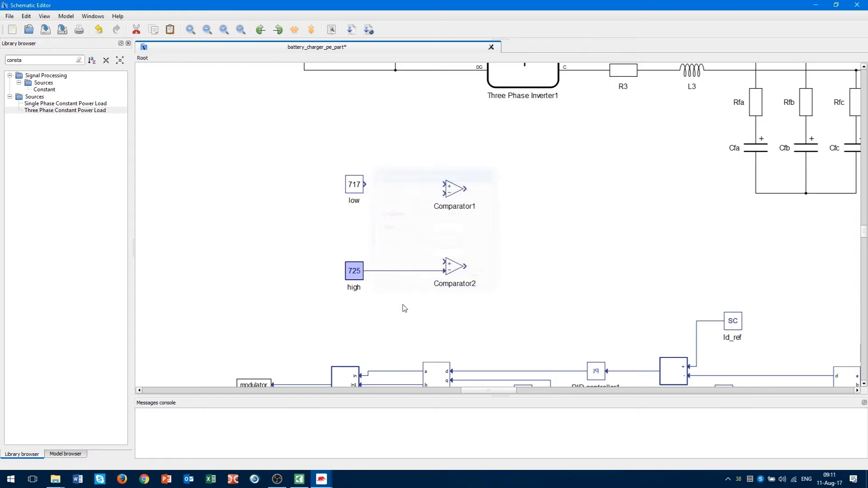
{"action": "left_click", "coordinate": [379, 333]}
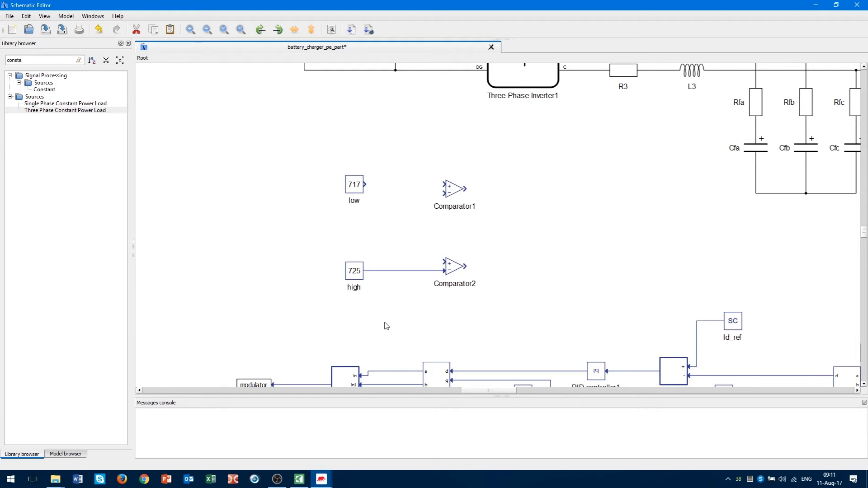
{"action": "scroll", "coordinate": [389, 322], "scroll_direction": "up", "scroll_amount": 1}
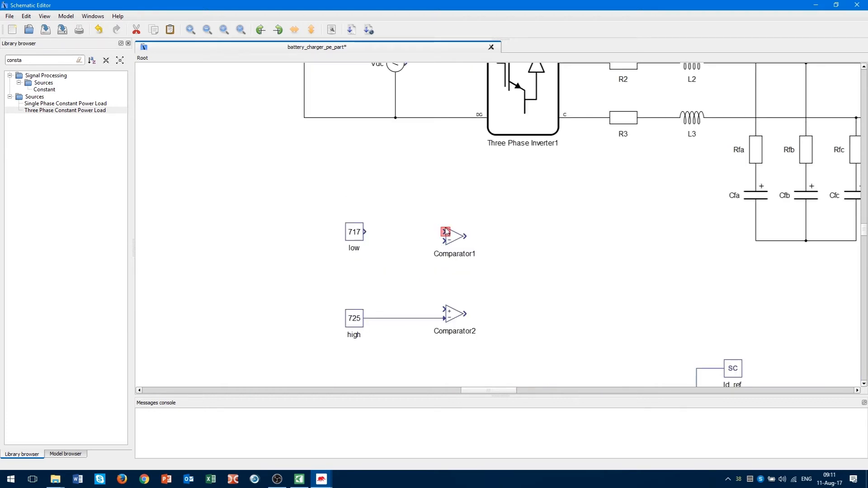
Wire low into Comparator1's plus input and link the two comparators' free inputs.
{"action": "left_click_drag", "start_coordinate": [446, 231], "coordinate": [364, 234]}
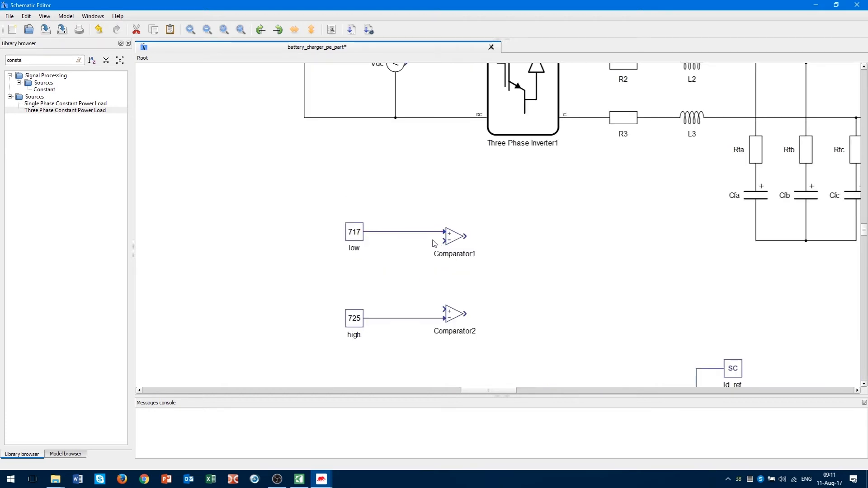
{"action": "scroll", "coordinate": [441, 319], "scroll_direction": "up", "scroll_amount": 1}
{"action": "scroll", "coordinate": [442, 319], "scroll_direction": "up", "scroll_amount": 1}
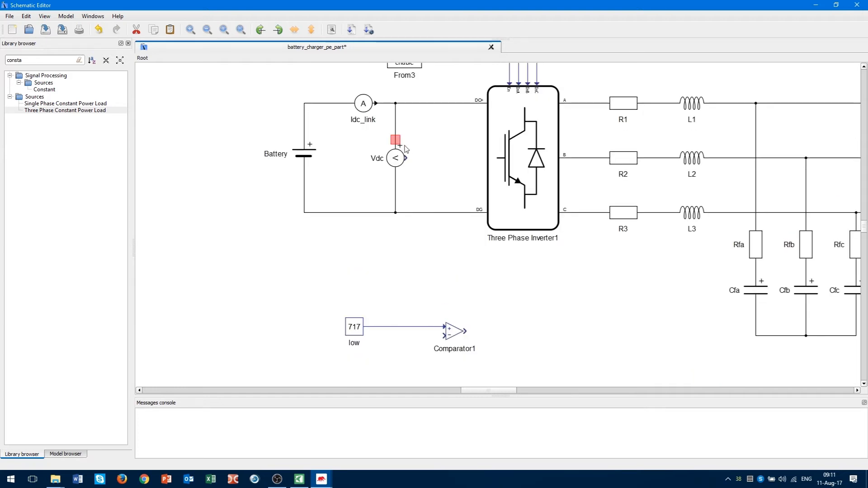
{"action": "left_click_drag", "start_coordinate": [406, 158], "coordinate": [439, 260]}
{"action": "scroll", "coordinate": [417, 281], "scroll_direction": "down", "scroll_amount": 3}
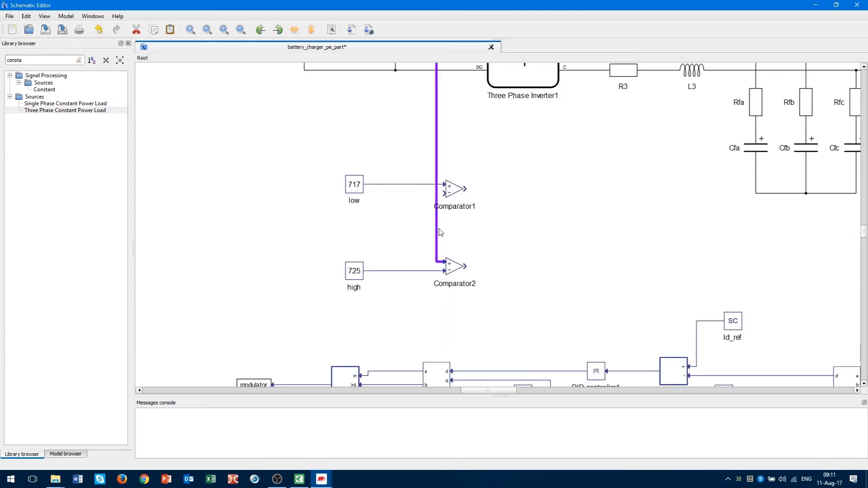
{"action": "left_click", "coordinate": [414, 231]}
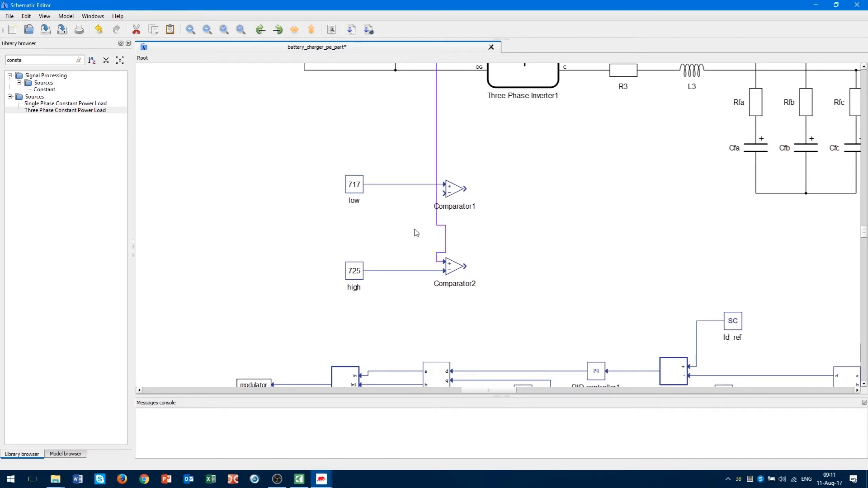
{"action": "key", "text": "ctrl+z"}
{"action": "scroll", "coordinate": [404, 238], "scroll_direction": "up", "scroll_amount": 1}
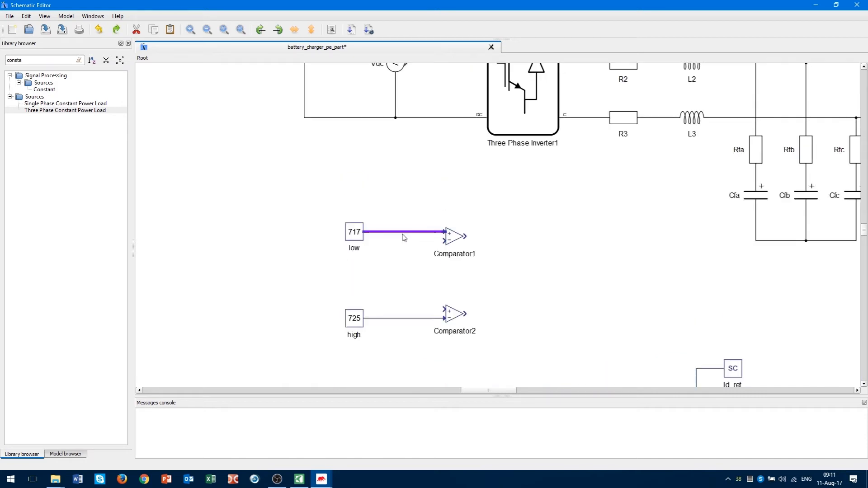
{"action": "left_click_drag", "start_coordinate": [445, 240], "coordinate": [446, 309]}
{"action": "scroll", "coordinate": [442, 201], "scroll_direction": "up", "scroll_amount": 1}
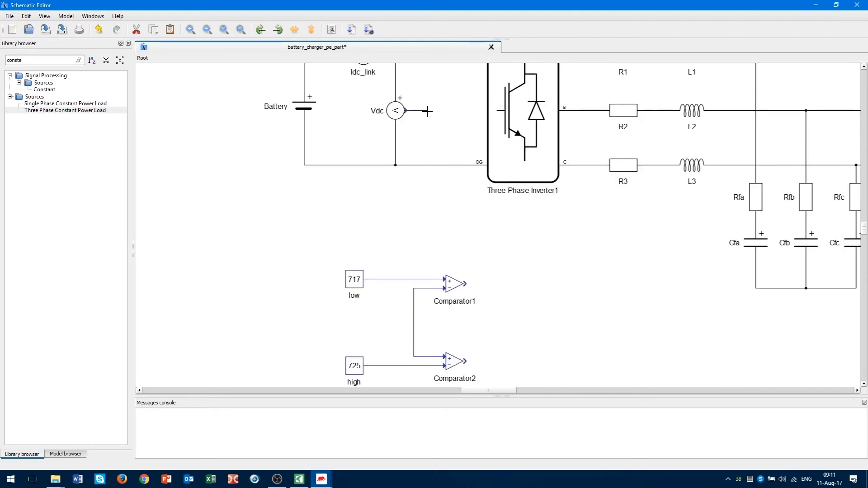
Route the Vdc measurement onto the shared comparator input wire.
{"action": "left_click_drag", "start_coordinate": [427, 111], "coordinate": [304, 218]}
{"action": "mouse_move", "coordinate": [266, 220]}
{"action": "left_mouse_down"}
{"action": "mouse_move", "coordinate": [260, 314]}
{"action": "mouse_move", "coordinate": [414, 321]}
{"action": "left_mouse_up"}
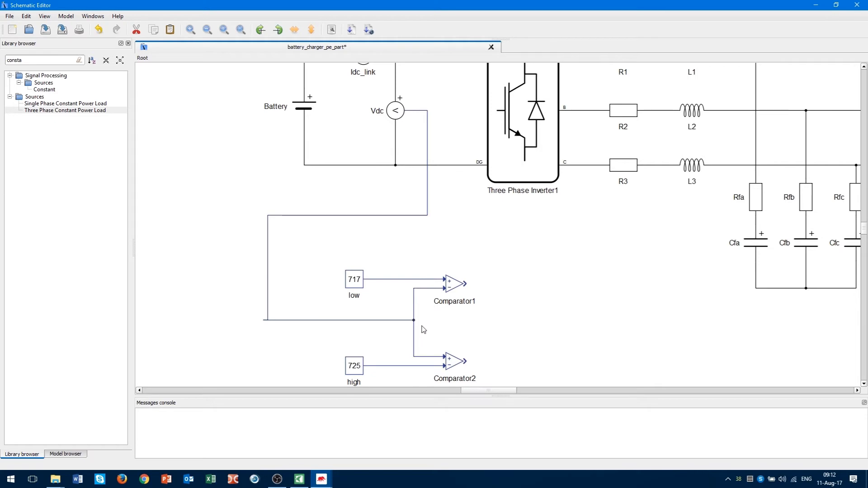
{"action": "scroll", "coordinate": [423, 330], "scroll_direction": "down", "scroll_amount": 1}
{"action": "scroll", "coordinate": [461, 333], "scroll_direction": "down", "scroll_amount": 1}
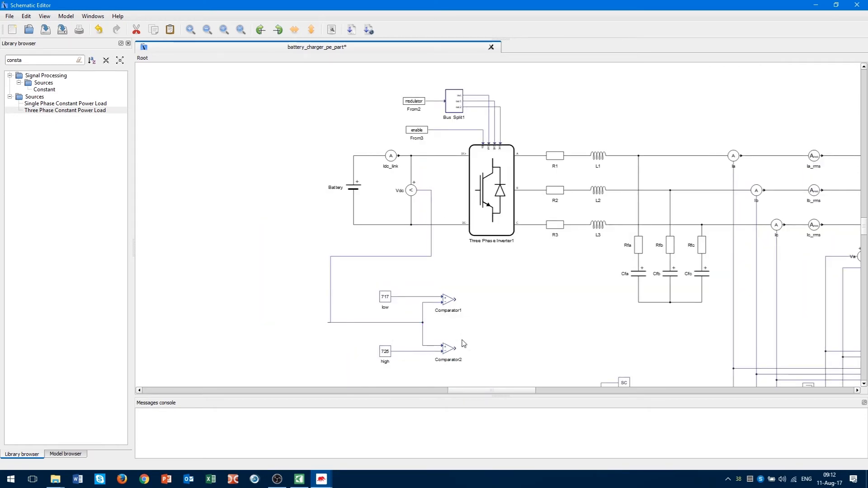
{"action": "scroll", "coordinate": [493, 320], "scroll_direction": "down", "scroll_amount": 1}
{"action": "scroll", "coordinate": [541, 303], "scroll_direction": "up", "scroll_amount": 1}
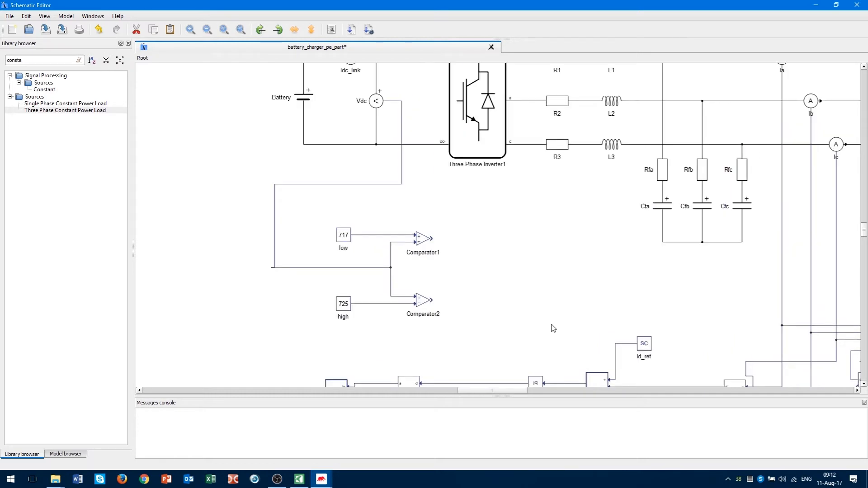
{"action": "left_click_drag", "start_coordinate": [510, 391], "coordinate": [517, 391]}
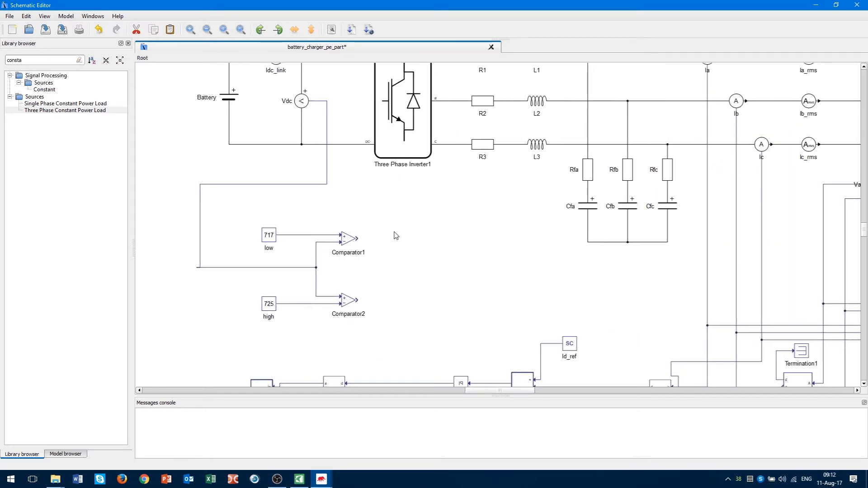
{"action": "left_click_drag", "start_coordinate": [370, 223], "coordinate": [357, 318]}
{"action": "left_click", "coordinate": [372, 342]}
Place SR Flip Flop1, wiring Comparator1 to S and Comparator2 to R.
{"action": "double_click", "coordinate": [43, 60]}
{"action": "type", "text": "sr"}
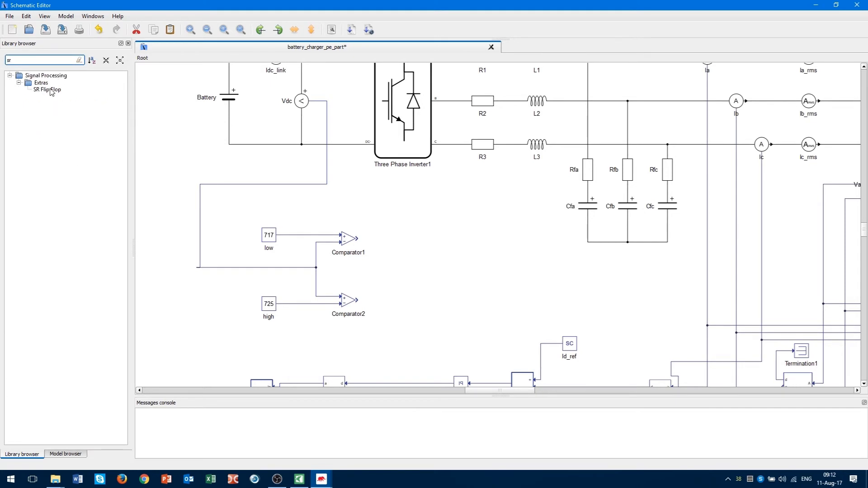
{"action": "left_click_drag", "start_coordinate": [51, 90], "coordinate": [391, 271]}
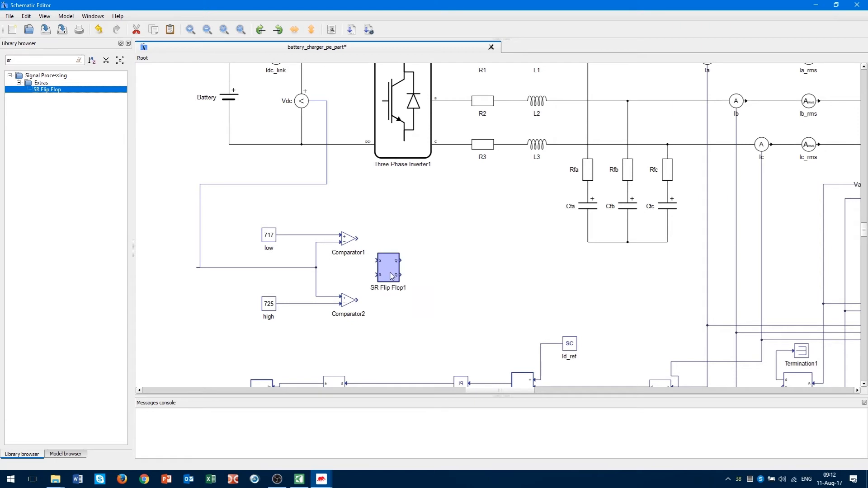
{"action": "left_click", "coordinate": [397, 318]}
{"action": "scroll", "coordinate": [397, 320], "scroll_direction": "down", "scroll_amount": 3}
{"action": "scroll", "coordinate": [364, 220], "scroll_direction": "up", "scroll_amount": 2}
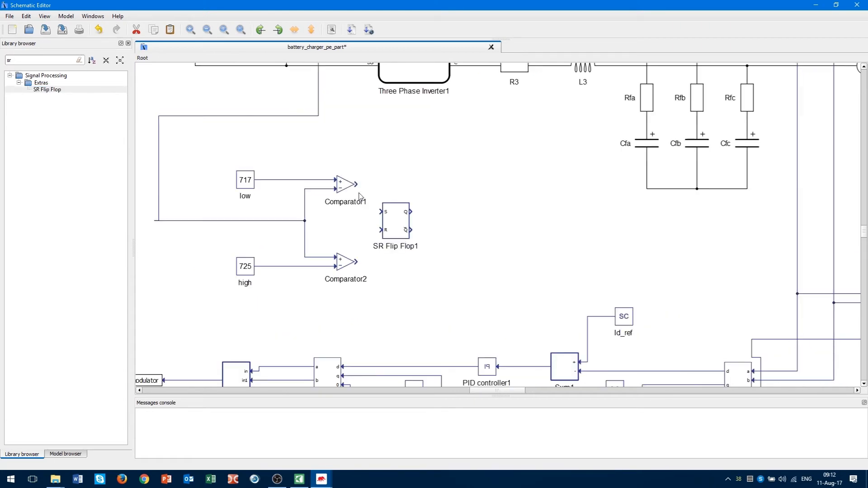
{"action": "left_click_drag", "start_coordinate": [356, 184], "coordinate": [382, 213]}
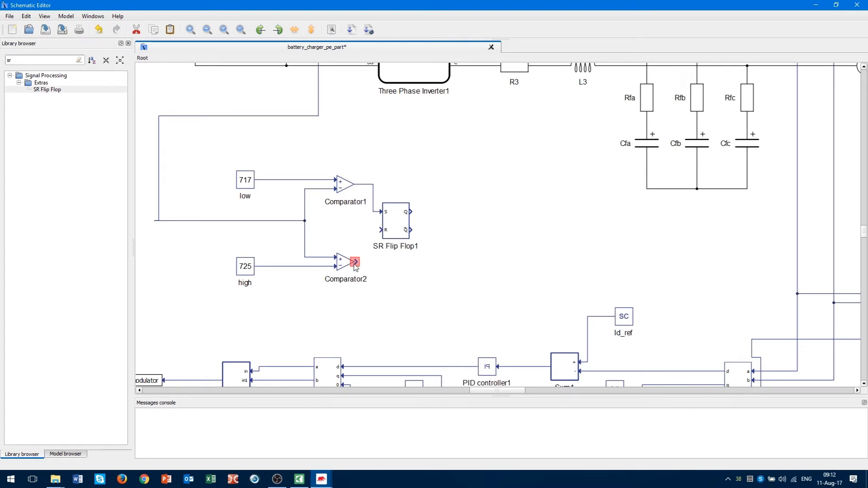
{"action": "left_click_drag", "start_coordinate": [356, 262], "coordinate": [382, 230]}
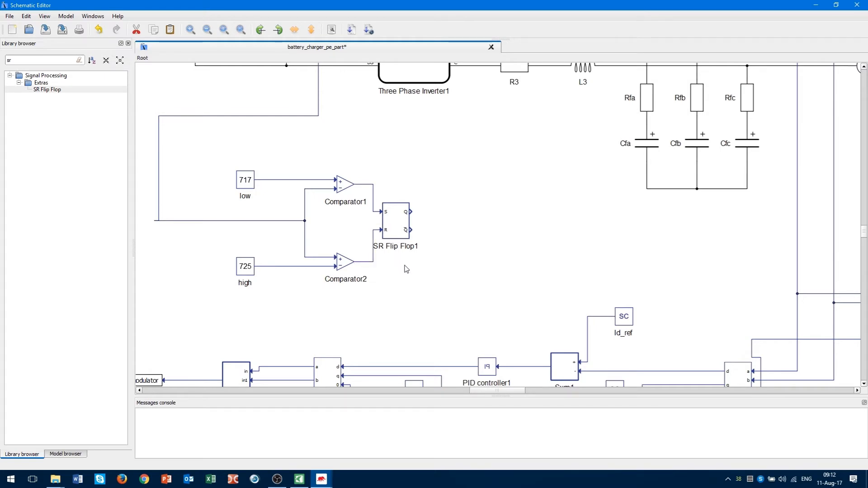
{"action": "scroll", "coordinate": [400, 291], "scroll_direction": "up", "scroll_amount": 1}
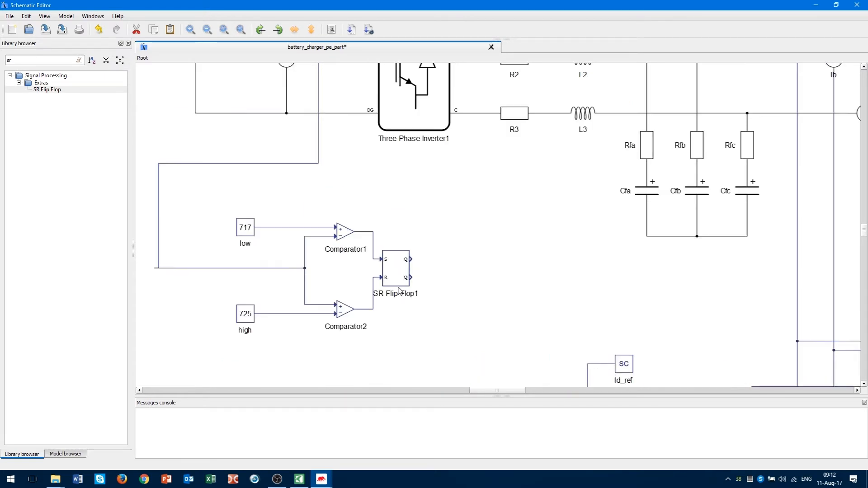
{"action": "left_click", "coordinate": [362, 232]}
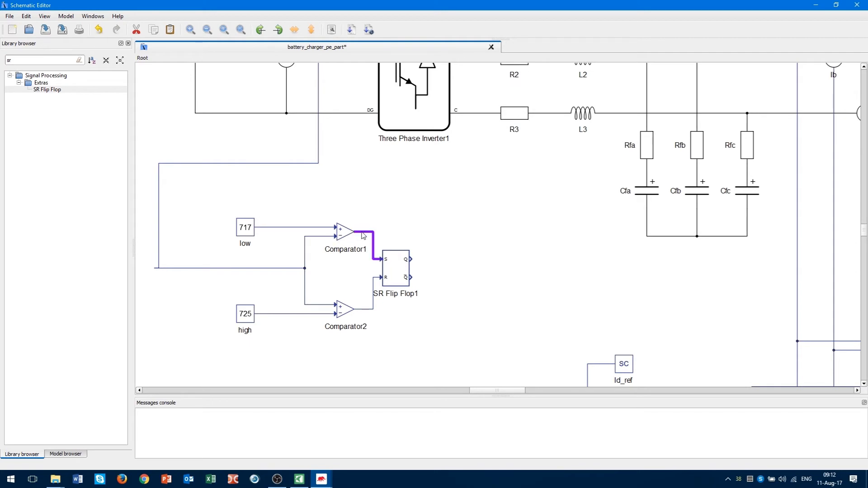
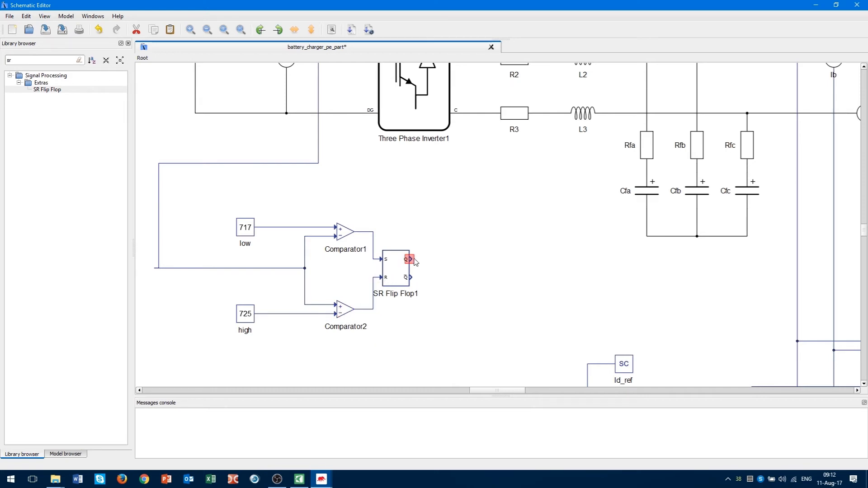
Clear the canvas selection and filter the library with 'logi' to find Logical operator.
{"action": "mouse_move", "coordinate": [411, 279]}
{"action": "left_click_drag", "start_coordinate": [425, 336], "coordinate": [576, 185]}
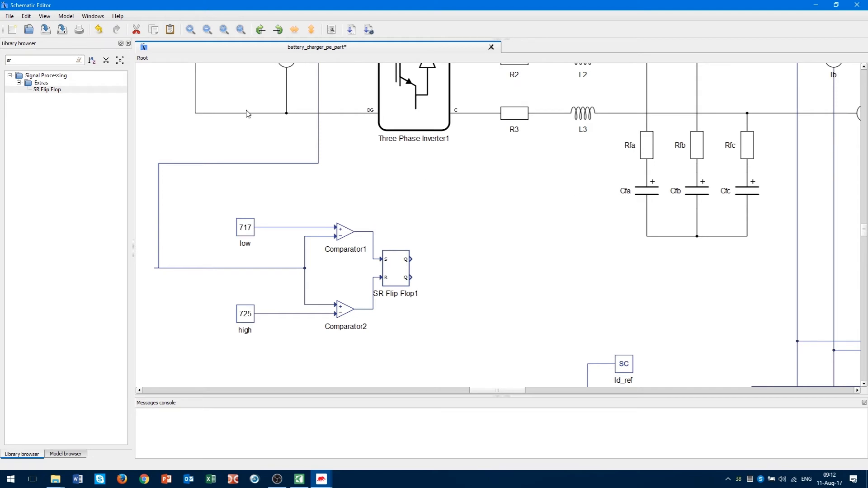
{"action": "double_click", "coordinate": [35, 58]}
{"action": "type", "text": "logi"}
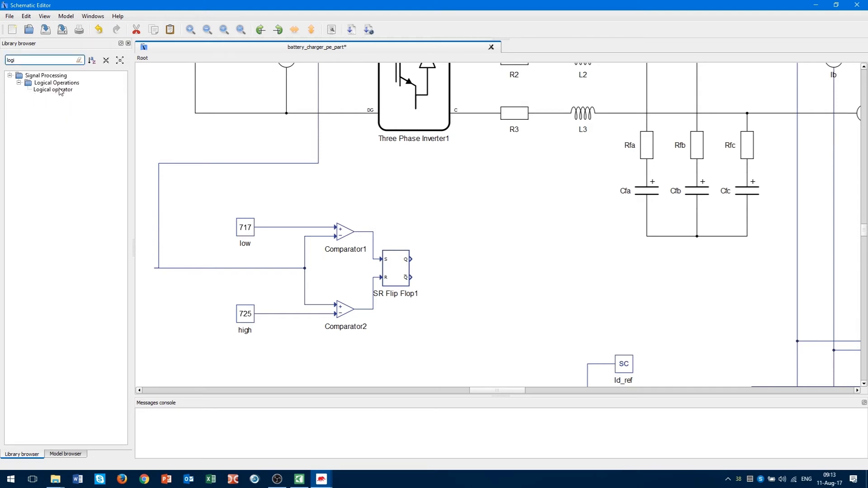
Place an AND Logical operator block beside SR Flip Flop1 and check its properties.
{"action": "left_click_drag", "start_coordinate": [60, 91], "coordinate": [425, 211]}
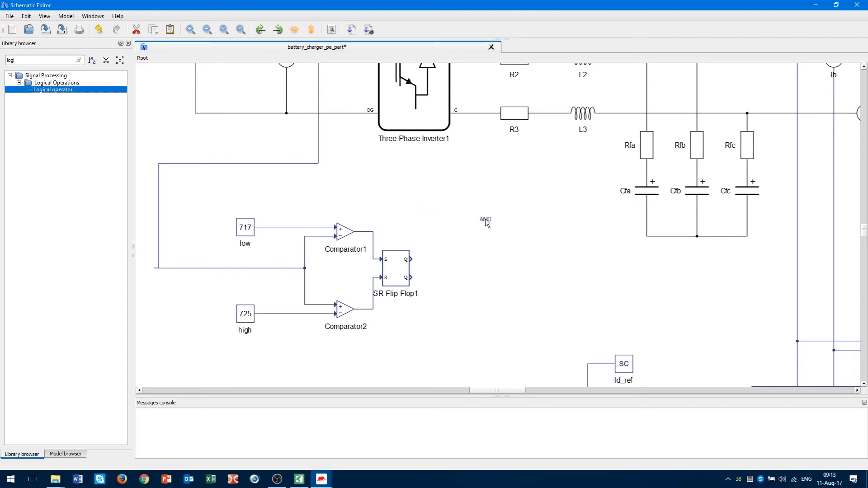
{"action": "left_click_drag", "start_coordinate": [484, 221], "coordinate": [485, 222]}
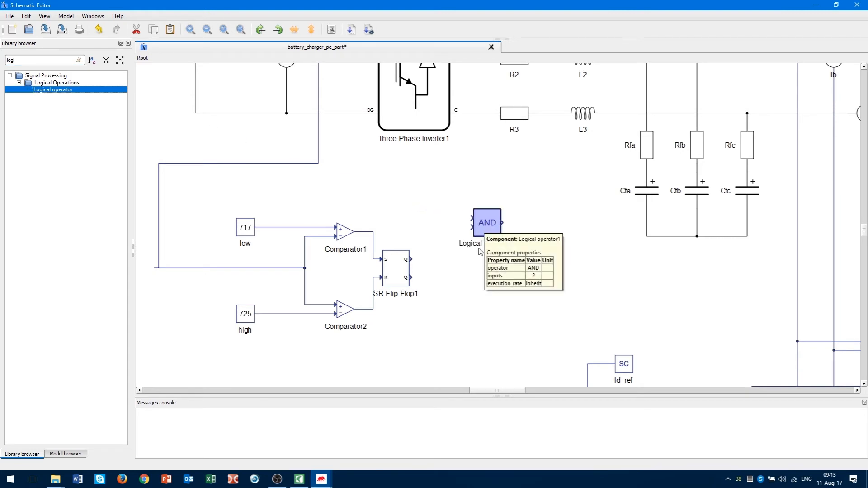
{"action": "left_click_drag", "start_coordinate": [491, 226], "coordinate": [491, 264]}
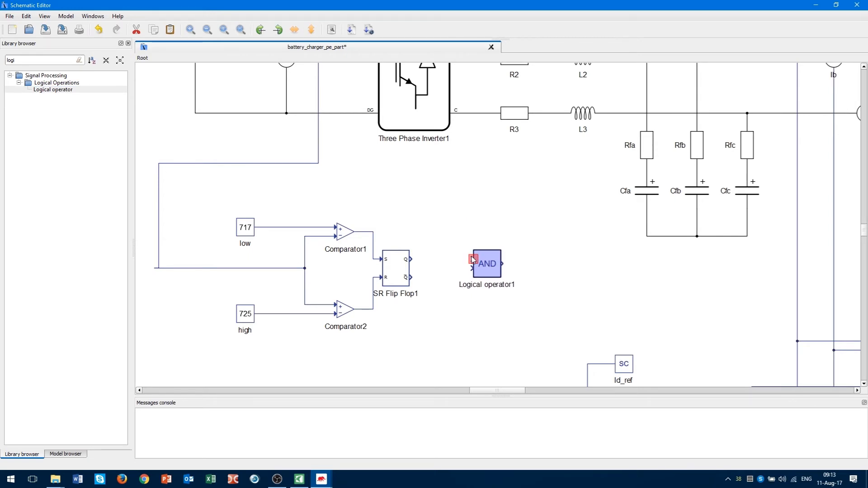
{"action": "left_click", "coordinate": [442, 236]}
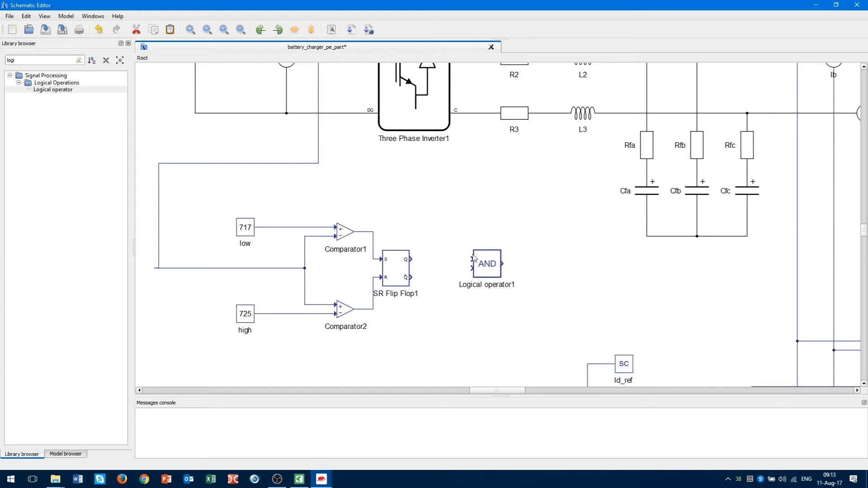
{"action": "double_click", "coordinate": [495, 269]}
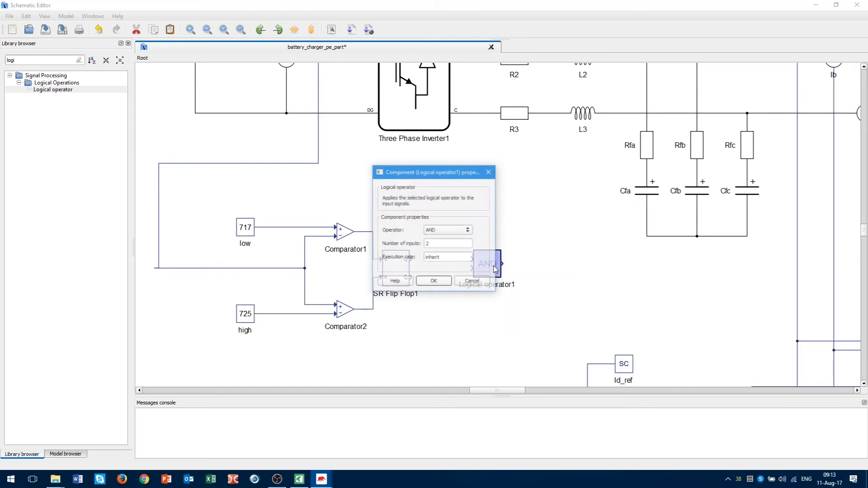
{"action": "left_click", "coordinate": [471, 282]}
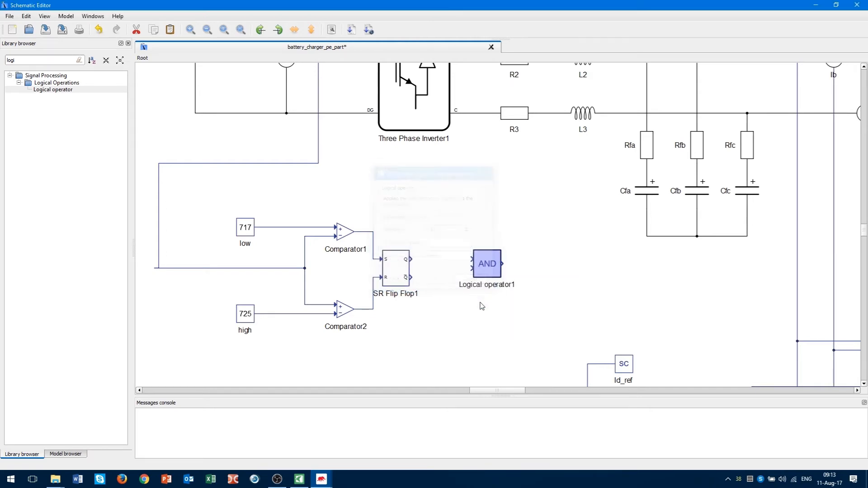
Add Logical operator2 below the first AND block and copy it.
{"action": "key", "text": "ctrl+v"}
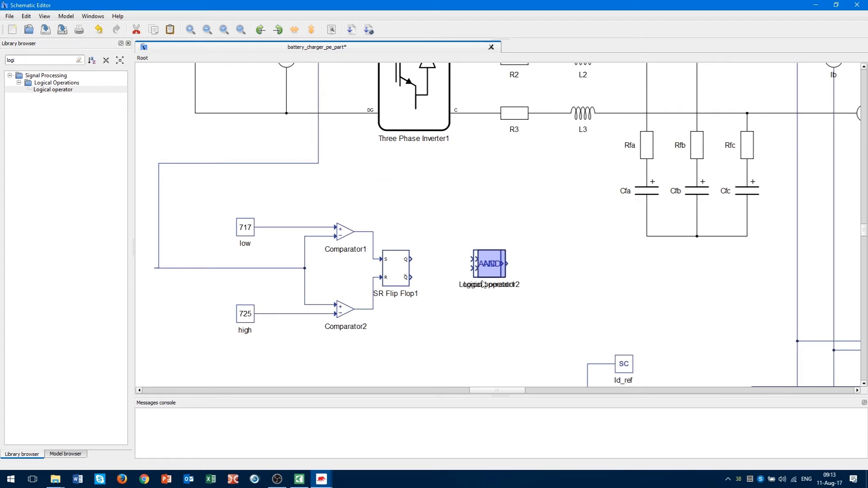
{"action": "left_click_drag", "start_coordinate": [493, 265], "coordinate": [487, 311]}
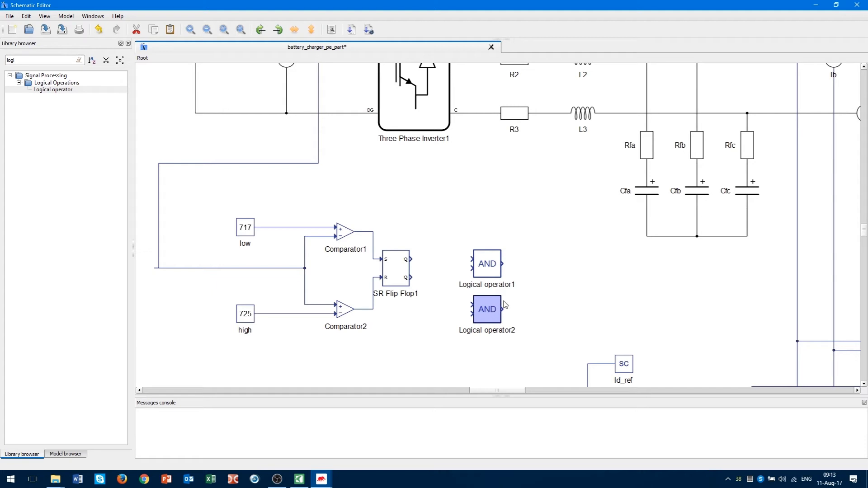
{"action": "left_click", "coordinate": [506, 306]}
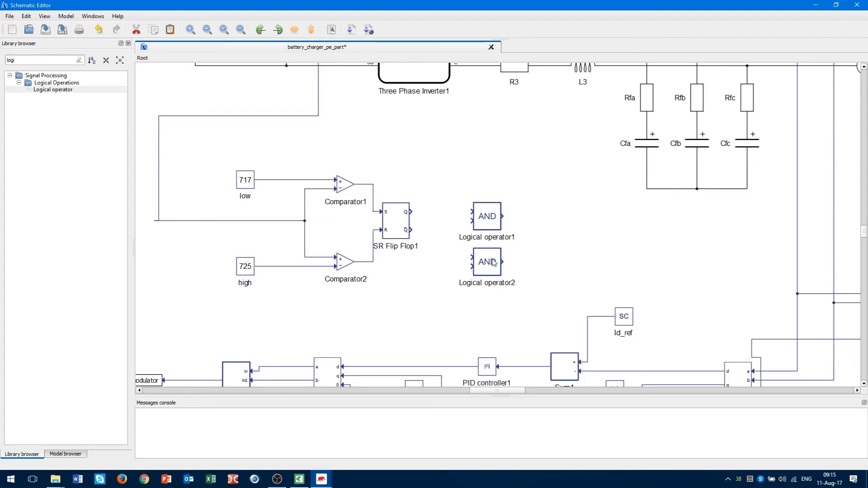
{"action": "right_click", "coordinate": [489, 260]}
{"action": "left_click", "coordinate": [507, 310]}
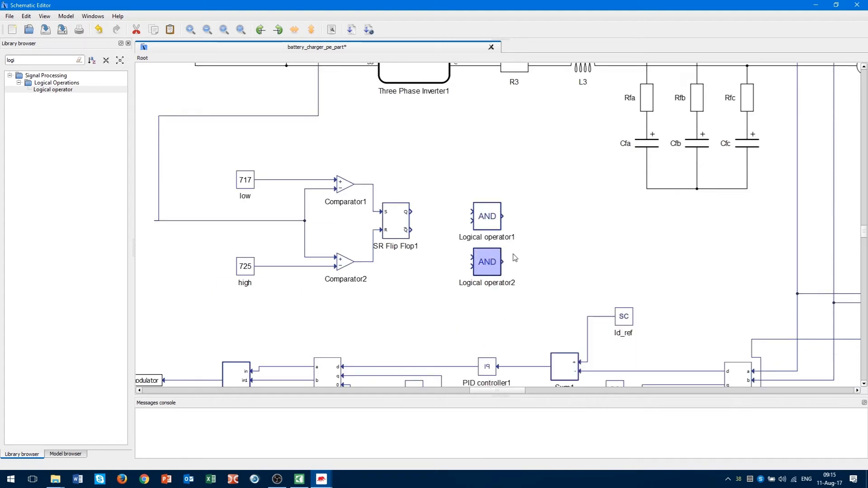
Paste a third AND block, Logical operator3, and edit its number of inputs.
{"action": "right_click", "coordinate": [519, 153]}
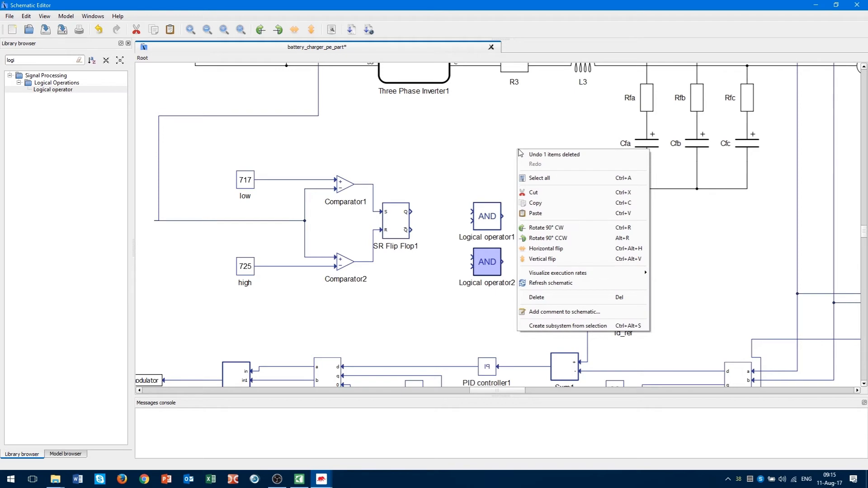
{"action": "left_click", "coordinate": [545, 214]}
{"action": "left_click_drag", "start_coordinate": [527, 162], "coordinate": [532, 163]}
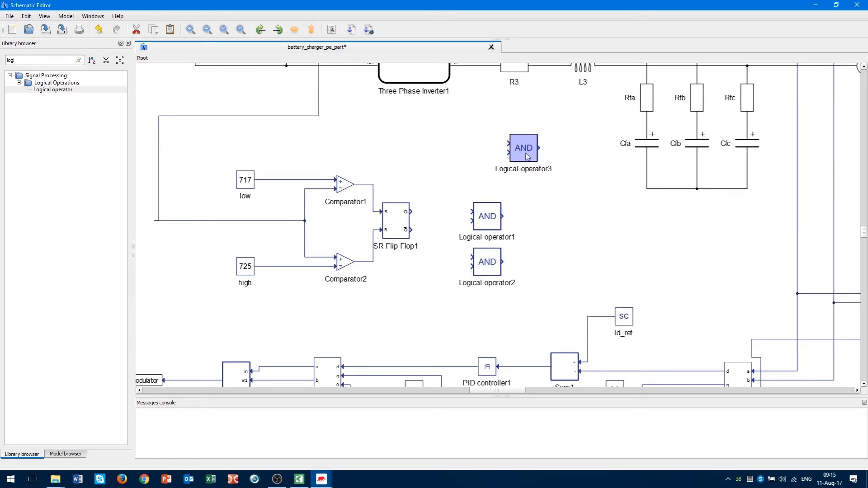
{"action": "double_click", "coordinate": [523, 152]}
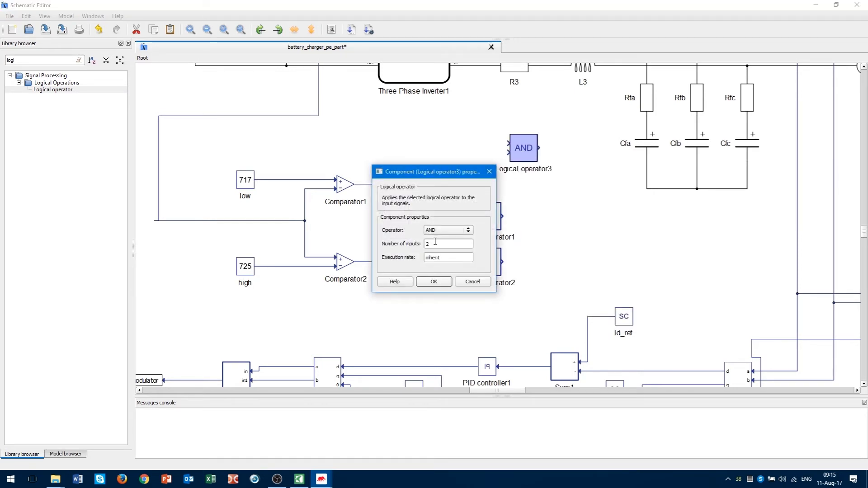
{"action": "double_click", "coordinate": [435, 242]}
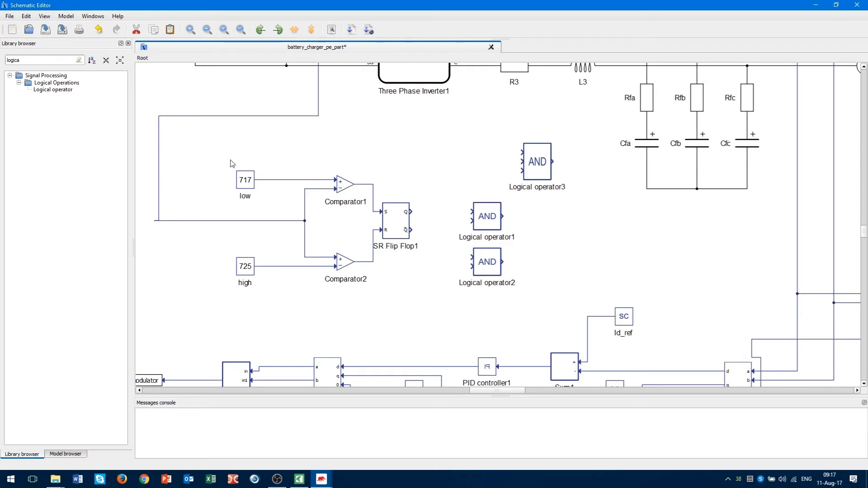
Place a SCADA Input above the comparators and rename it Enable.
{"action": "left_click_drag", "start_coordinate": [21, 60], "coordinate": [1, 65]}
{"action": "type", "text": "scada"}
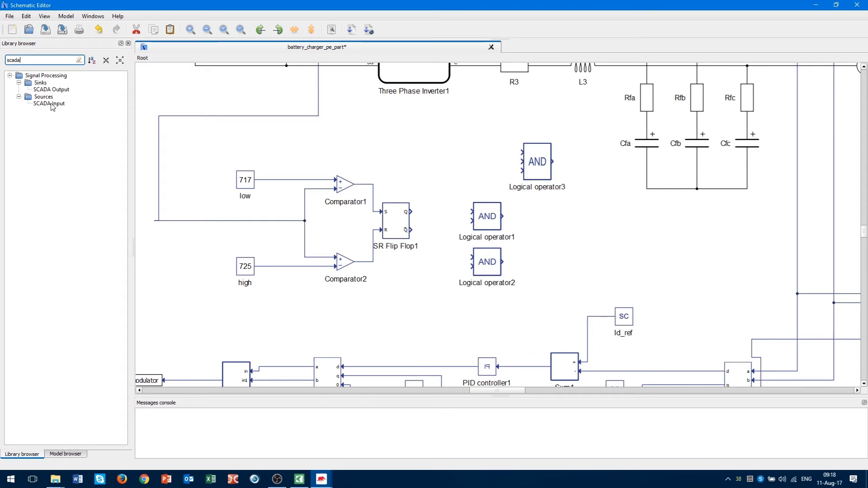
{"action": "left_click_drag", "start_coordinate": [49, 103], "coordinate": [278, 145]}
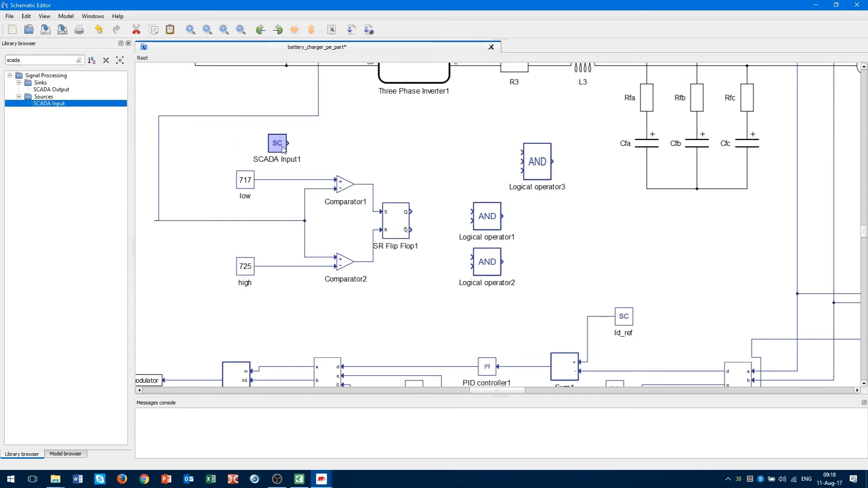
{"action": "double_click", "coordinate": [274, 160]}
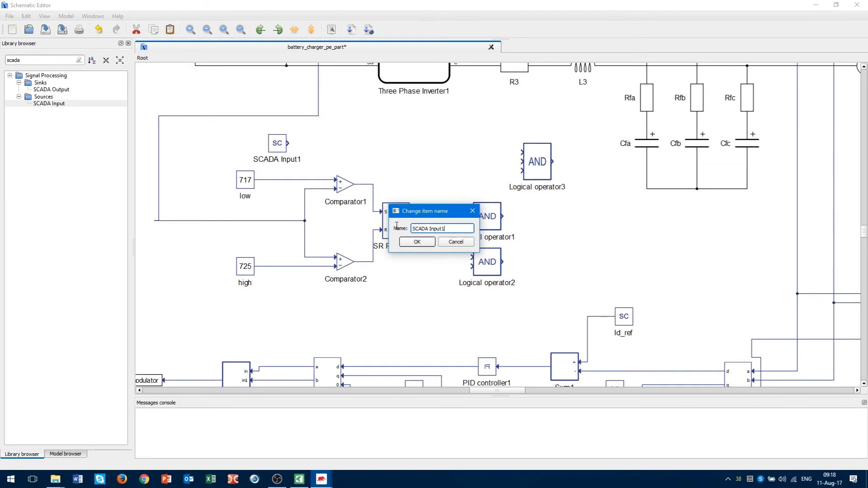
{"action": "left_click_drag", "start_coordinate": [449, 228], "coordinate": [391, 224]}
{"action": "type", "text": "Enable"}
{"action": "left_click", "coordinate": [426, 243]}
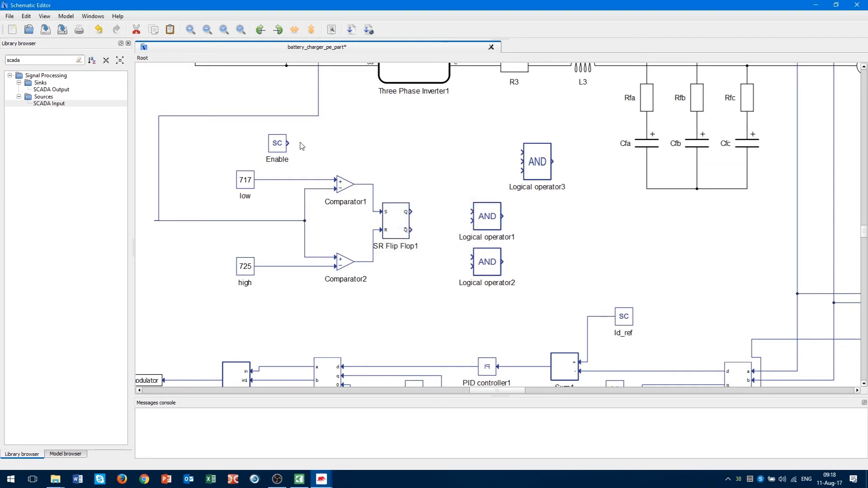
Set Enable's signal type to uint and its Min value to 0.
{"action": "double_click", "coordinate": [279, 149]}
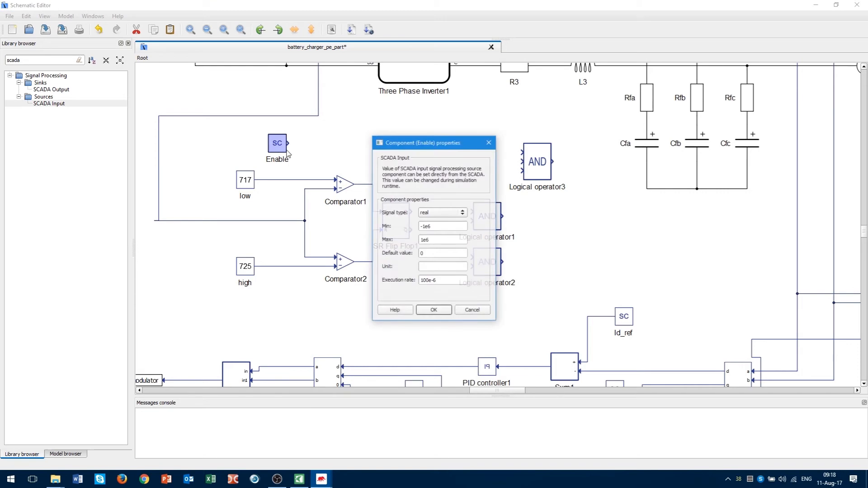
{"action": "left_click", "coordinate": [444, 213]}
{"action": "left_click", "coordinate": [440, 228]}
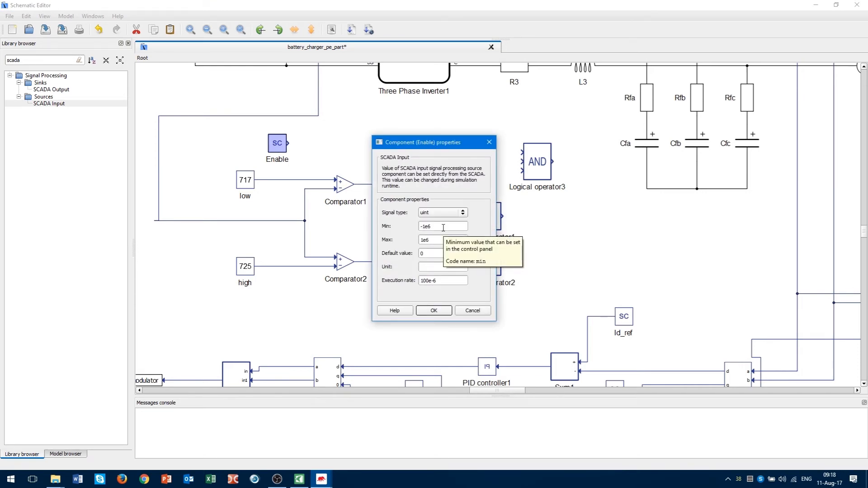
{"action": "left_click_drag", "start_coordinate": [443, 227], "coordinate": [424, 226]}
{"action": "type", "text": "0"}
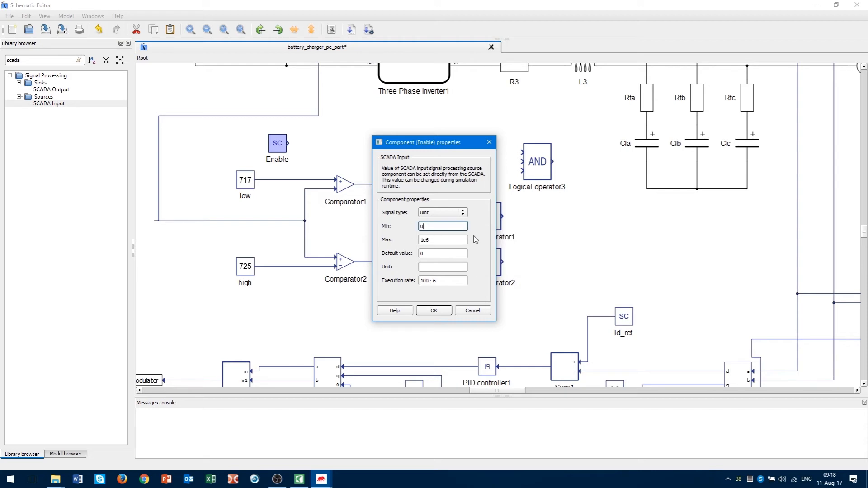
{"action": "left_click_drag", "start_coordinate": [444, 241], "coordinate": [393, 245]}
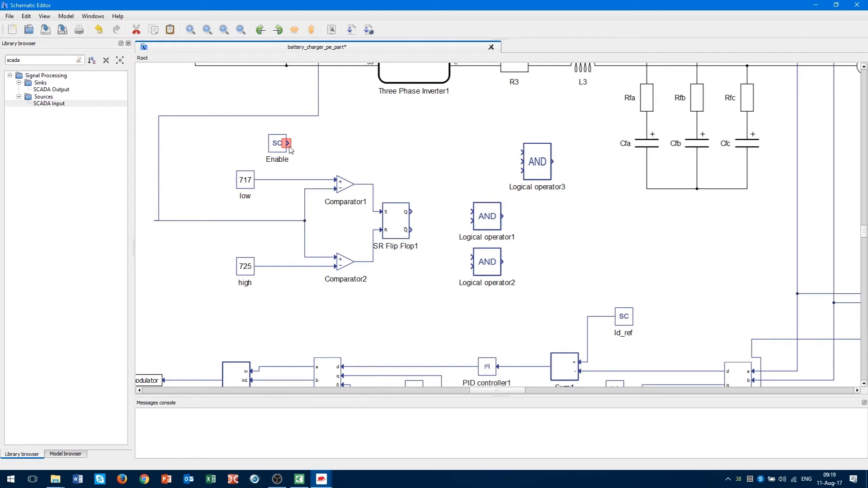
Wire Enable, the flip-flop's Q output and its inverted output into the three AND blocks.
{"action": "left_click_drag", "start_coordinate": [289, 148], "coordinate": [520, 152]}
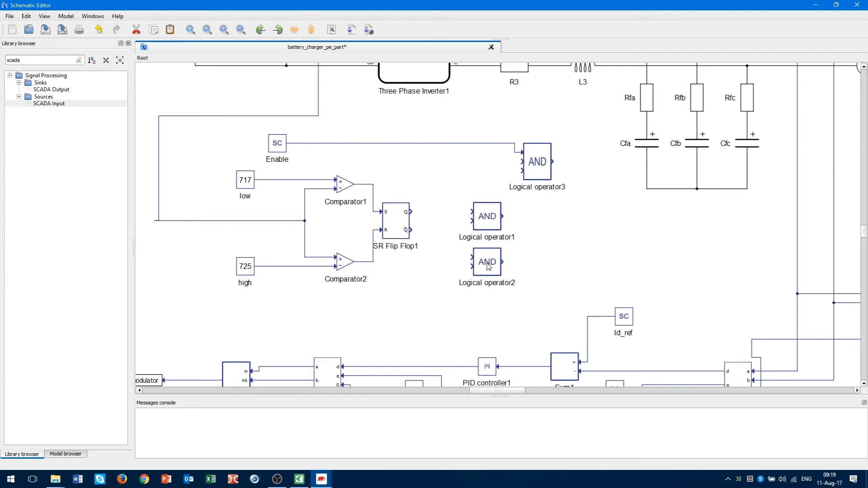
{"action": "left_click_drag", "start_coordinate": [473, 213], "coordinate": [428, 143]}
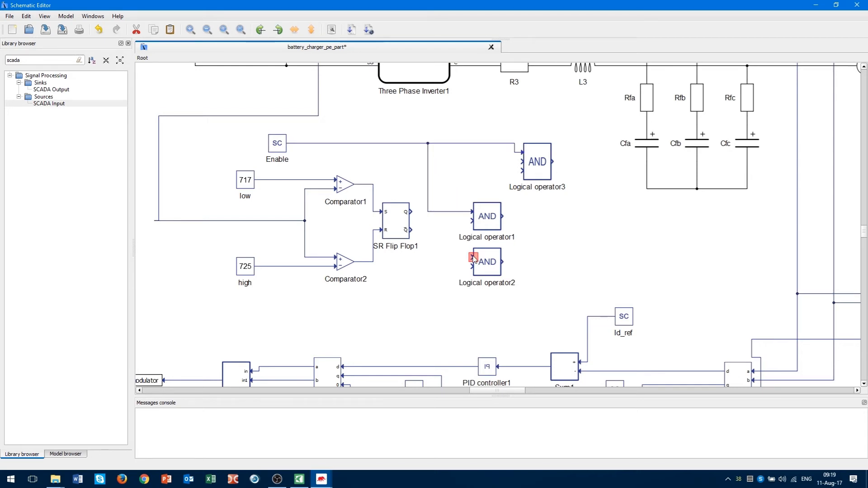
{"action": "left_click_drag", "start_coordinate": [473, 258], "coordinate": [446, 211]}
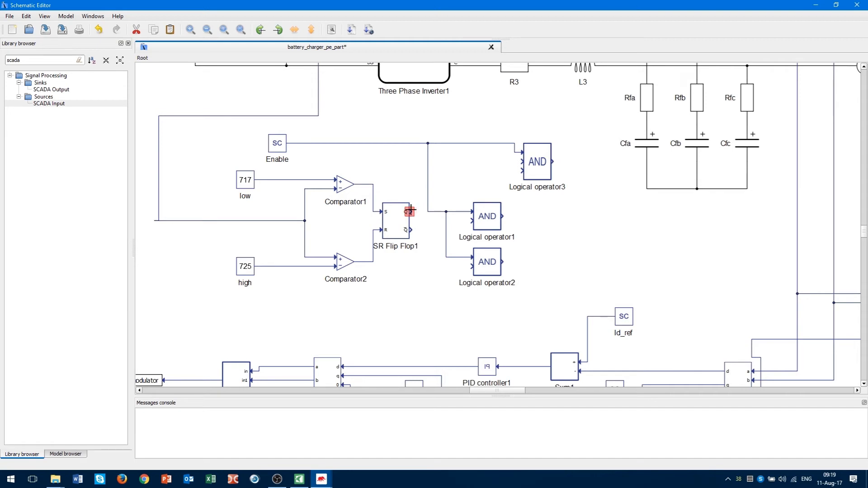
{"action": "left_click_drag", "start_coordinate": [412, 210], "coordinate": [471, 222]}
{"action": "mouse_move", "coordinate": [411, 233]}
{"action": "left_mouse_down"}
{"action": "mouse_move", "coordinate": [434, 231]}
{"action": "mouse_move", "coordinate": [449, 184]}
{"action": "mouse_move", "coordinate": [438, 165]}
{"action": "mouse_move", "coordinate": [522, 164]}
{"action": "left_mouse_up"}
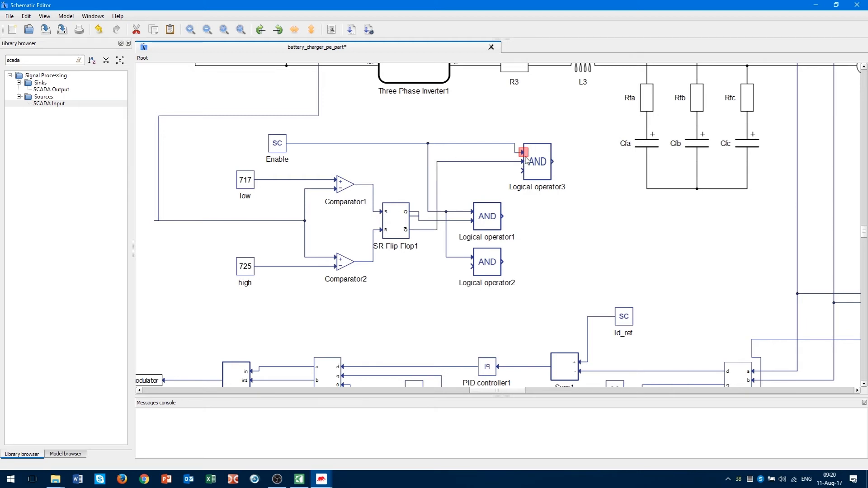
Shift Logical operator1 and Logical operator2 up and to the right.
{"action": "left_click_drag", "start_coordinate": [528, 286], "coordinate": [446, 190]}
{"action": "left_click_drag", "start_coordinate": [488, 220], "coordinate": [514, 215]}
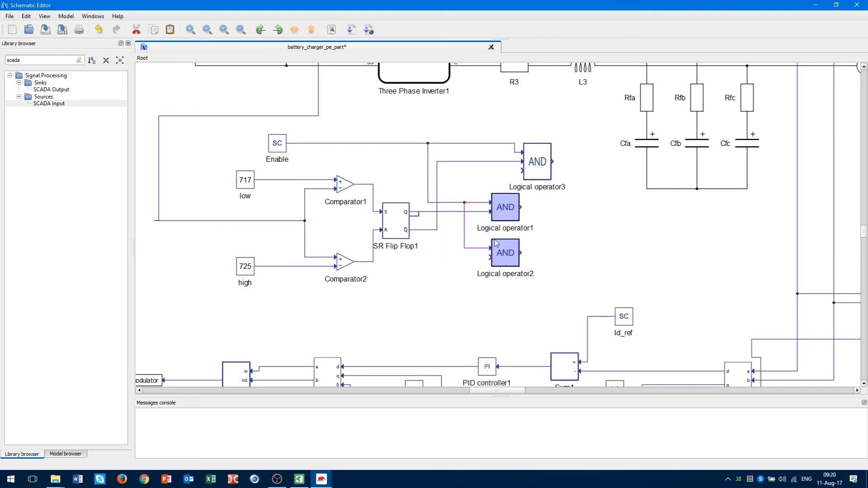
{"action": "left_click", "coordinate": [438, 305]}
{"action": "left_click", "coordinate": [425, 211]}
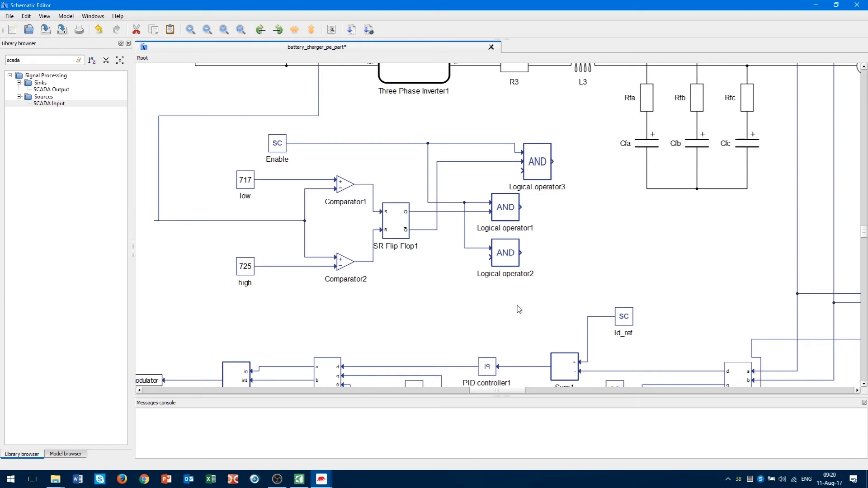
{"action": "left_click", "coordinate": [509, 262]}
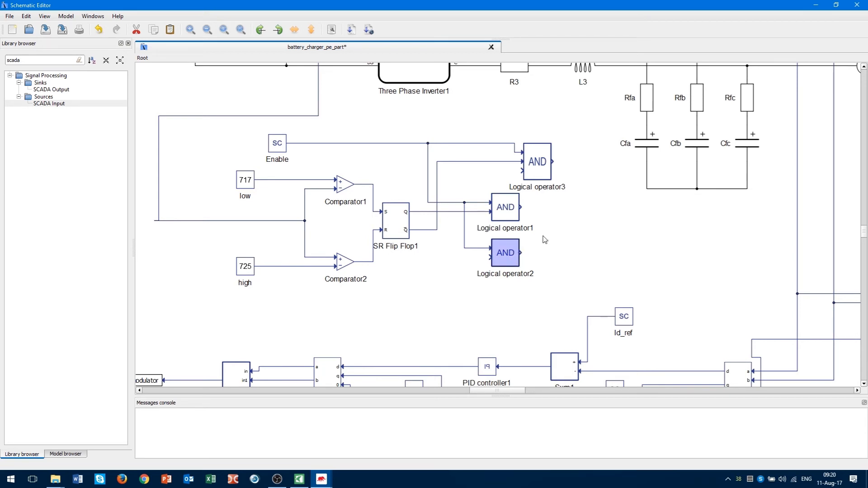
Paste Logical operator4, set it to OR, and feed it operator1 and operator2 outputs.
{"action": "left_click", "coordinate": [564, 231]}
{"action": "key", "text": "ctrl+v"}
{"action": "left_click_drag", "start_coordinate": [566, 232], "coordinate": [575, 228]}
{"action": "double_click", "coordinate": [573, 227]}
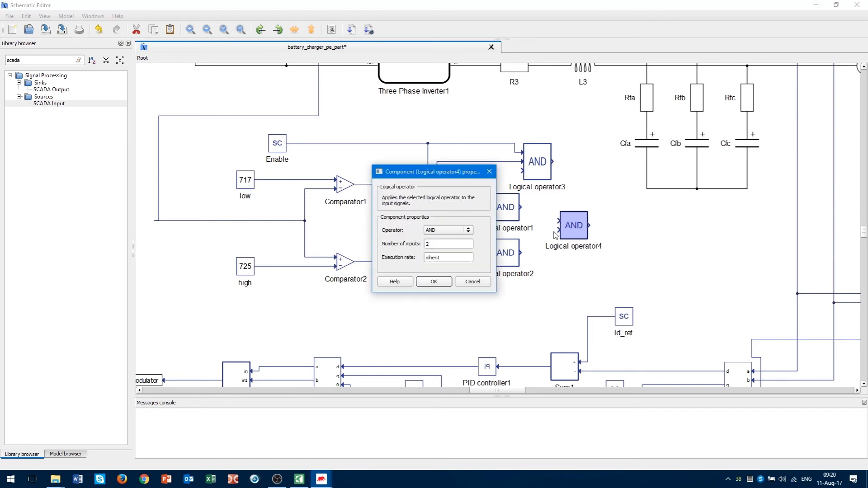
{"action": "left_click", "coordinate": [468, 229]}
{"action": "left_click", "coordinate": [447, 239]}
{"action": "left_click", "coordinate": [439, 282]}
{"action": "left_click_drag", "start_coordinate": [559, 220], "coordinate": [520, 207]}
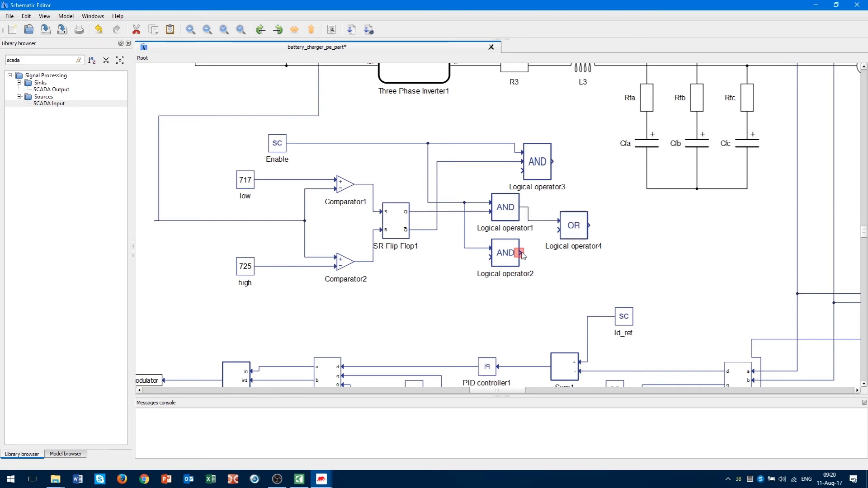
{"action": "left_click_drag", "start_coordinate": [521, 253], "coordinate": [581, 234]}
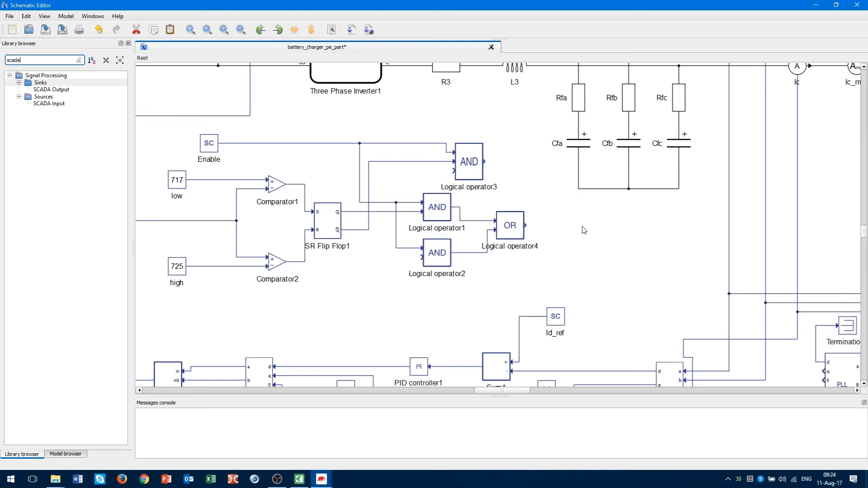
Place a Signal Goto right of the OR block with tag name enable.
{"action": "double_click", "coordinate": [30, 60]}
{"action": "type", "text": "goto"}
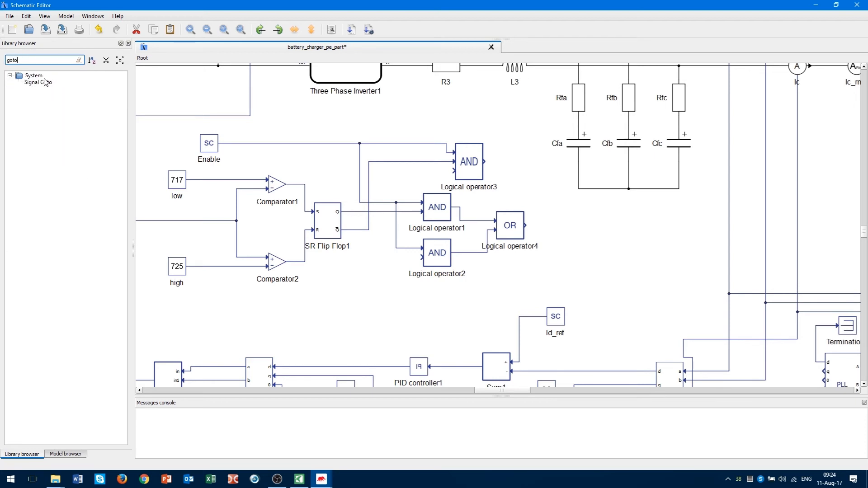
{"action": "left_click_drag", "start_coordinate": [45, 82], "coordinate": [594, 230]}
{"action": "double_click", "coordinate": [594, 226]}
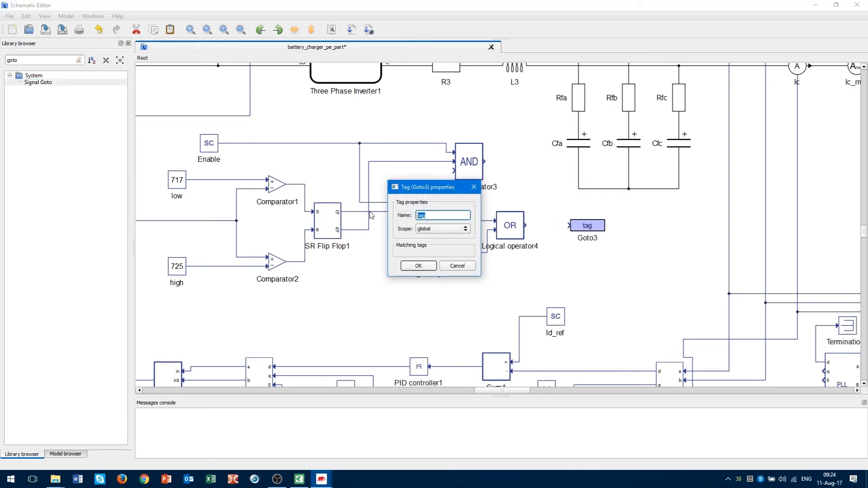
{"action": "left_click", "coordinate": [419, 266]}
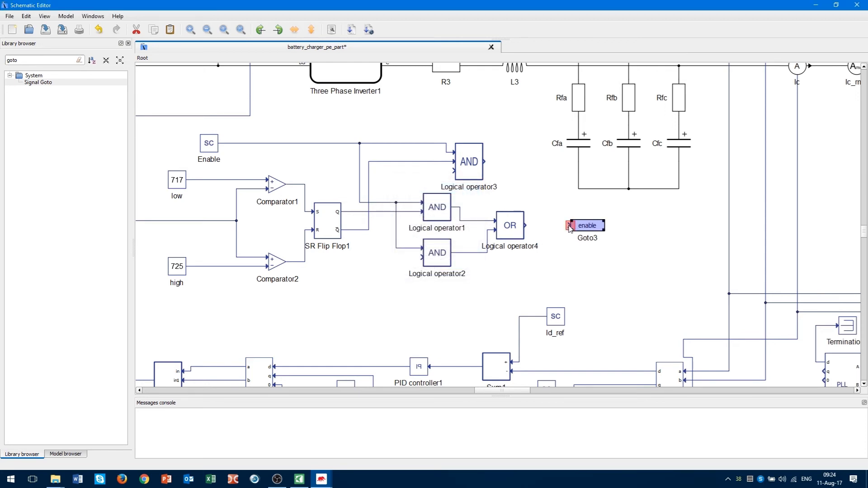
Wire the OR output into the enable Goto and filter the library for 'digi'.
{"action": "left_click_drag", "start_coordinate": [570, 225], "coordinate": [526, 225]}
{"action": "left_click", "coordinate": [526, 225]}
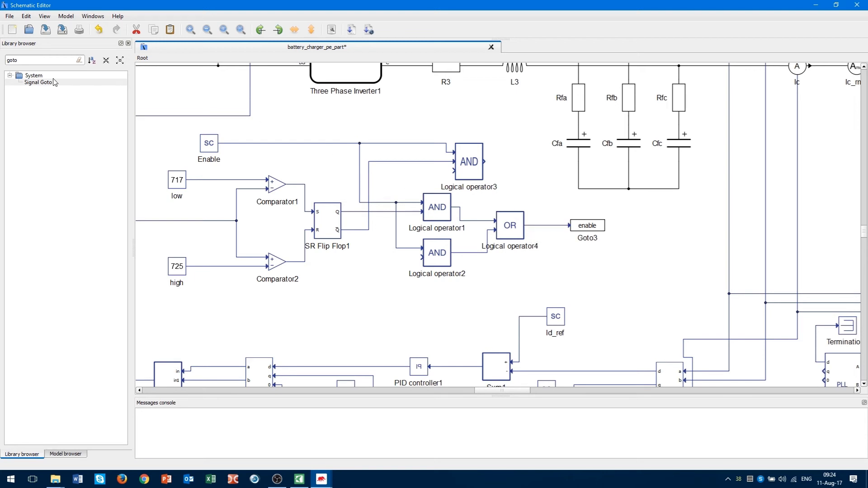
{"action": "double_click", "coordinate": [27, 62]}
{"action": "type", "text": "digita"}
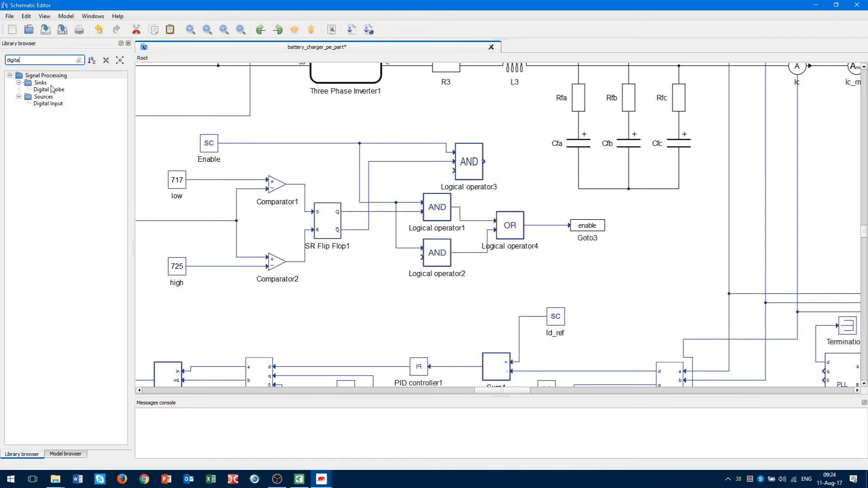
Add a Digital Probe on the OR output and rename it pwm_enable.
{"action": "left_click_drag", "start_coordinate": [52, 89], "coordinate": [582, 265]}
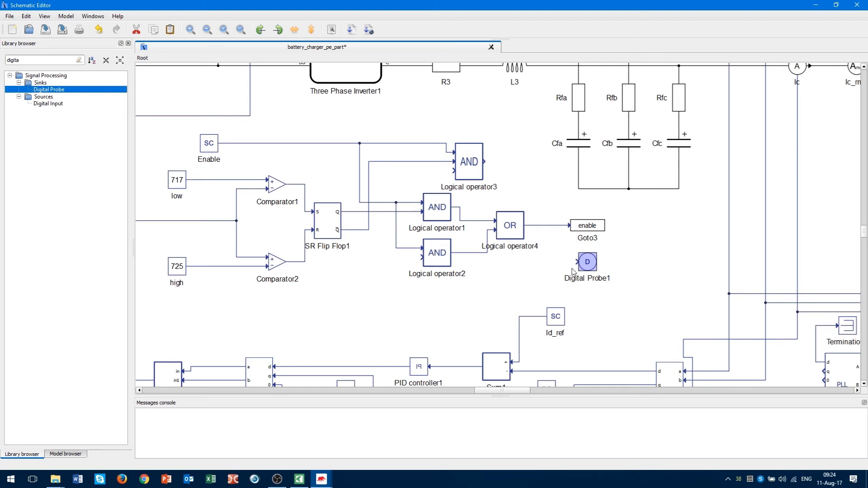
{"action": "mouse_move", "coordinate": [578, 262]}
{"action": "left_mouse_down"}
{"action": "mouse_move", "coordinate": [547, 237]}
{"action": "mouse_move", "coordinate": [547, 226]}
{"action": "left_mouse_up"}
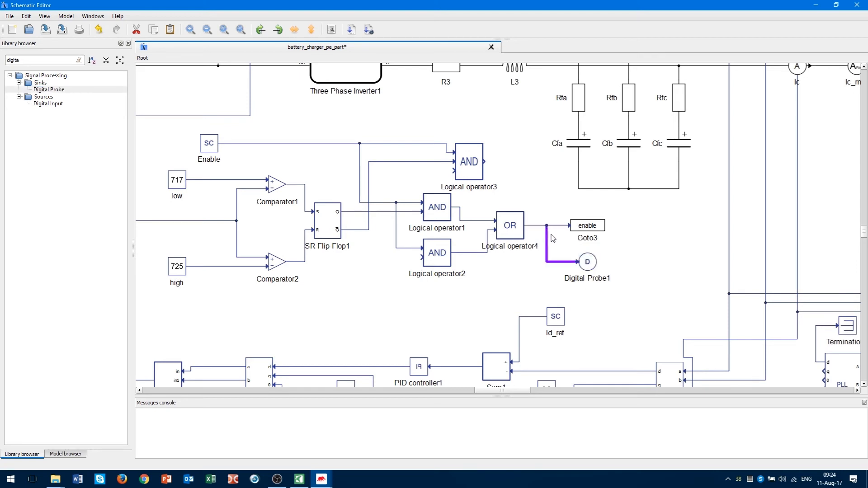
{"action": "double_click", "coordinate": [586, 279]}
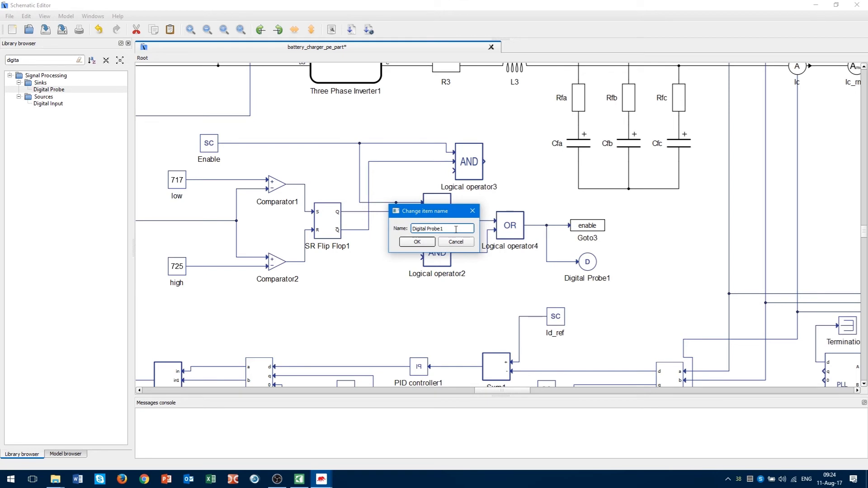
{"action": "left_click_drag", "start_coordinate": [456, 230], "coordinate": [370, 235]}
{"action": "type", "text": "pwm_enable"}
{"action": "left_click", "coordinate": [417, 242]}
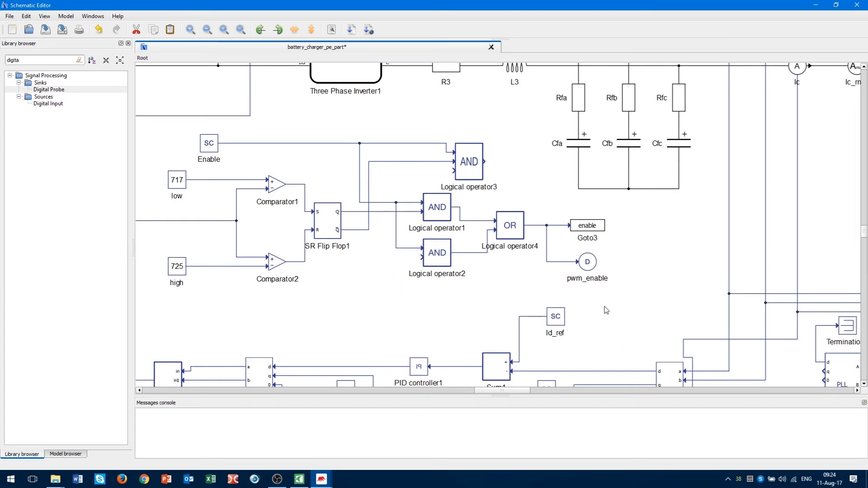
Copy and paste the pwm_enable probe.
{"action": "left_click", "coordinate": [588, 264]}
{"action": "right_click", "coordinate": [503, 150]}
{"action": "left_click", "coordinate": [534, 219]}
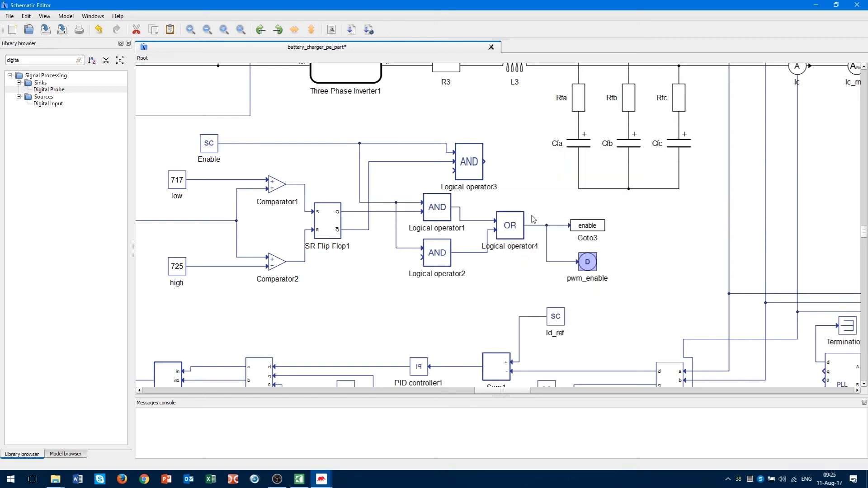
Move the pasted probe beside Logical operator3 and rename it overvoltage.
{"action": "left_click_drag", "start_coordinate": [502, 152], "coordinate": [535, 163]}
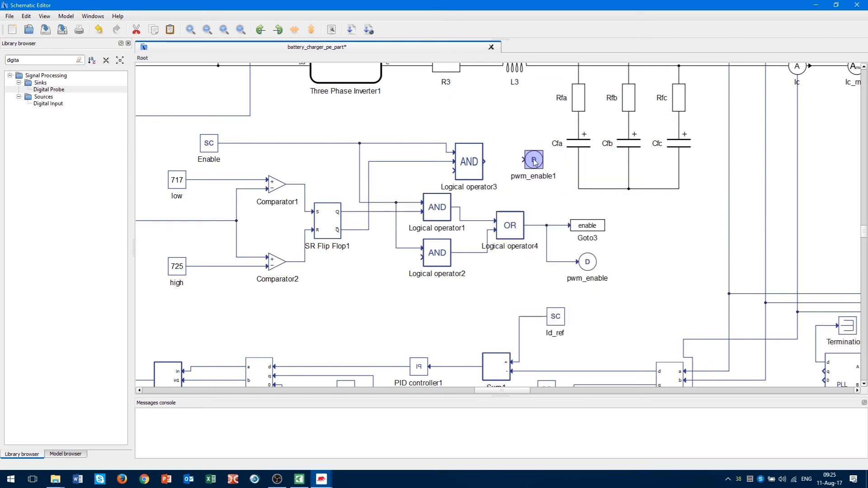
{"action": "double_click", "coordinate": [532, 178]}
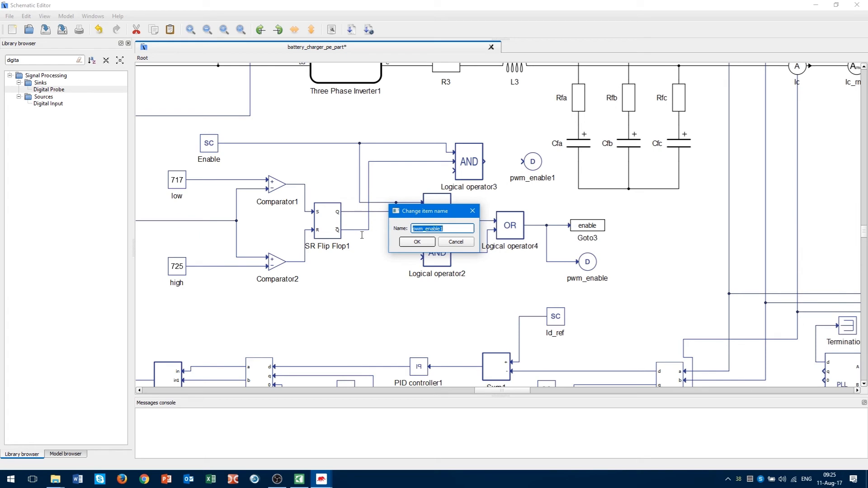
{"action": "type", "text": "overvoltage"}
{"action": "left_click", "coordinate": [413, 242]}
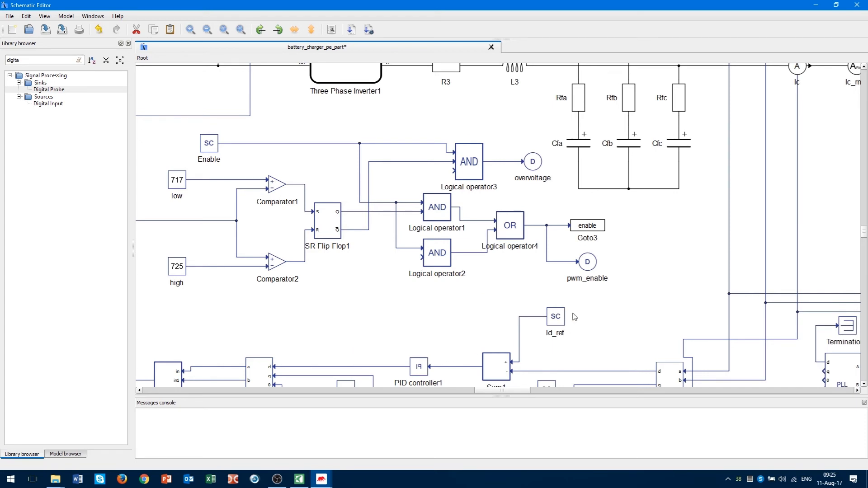
Place a Sign block, Sign1, below the logic and flip it to face left.
{"action": "left_click_drag", "start_coordinate": [33, 62], "coordinate": [1, 59]}
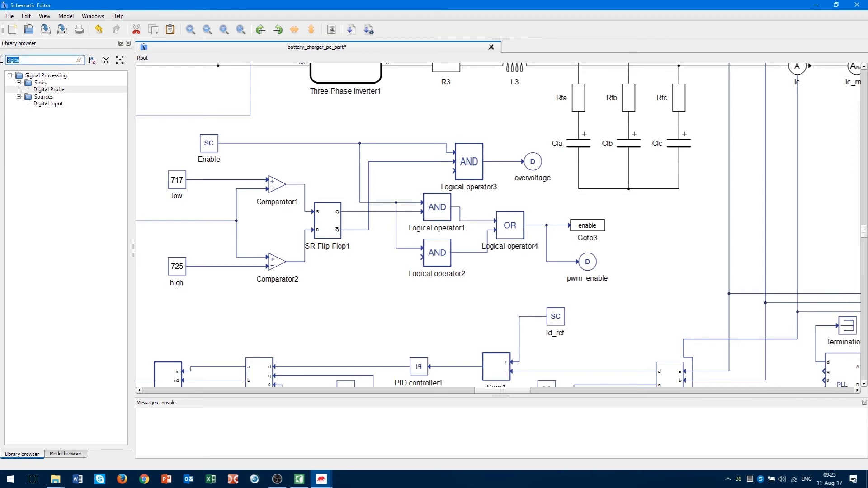
{"action": "type", "text": "sign"}
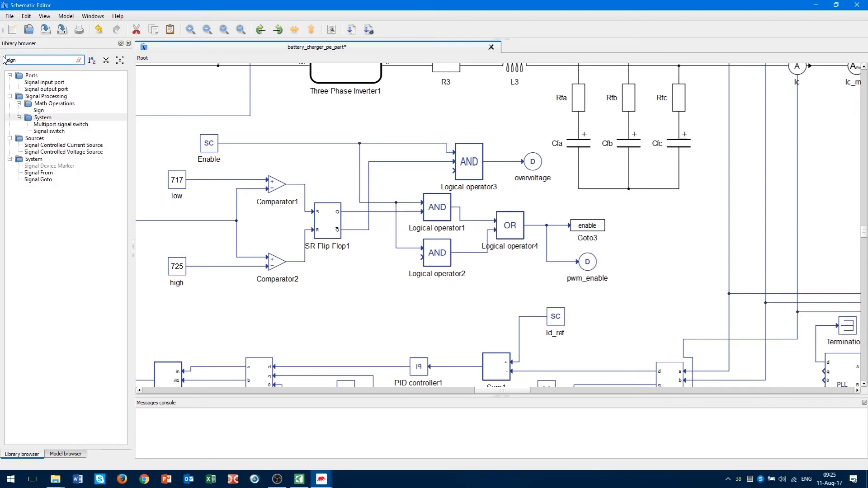
{"action": "left_click_drag", "start_coordinate": [39, 111], "coordinate": [455, 313]}
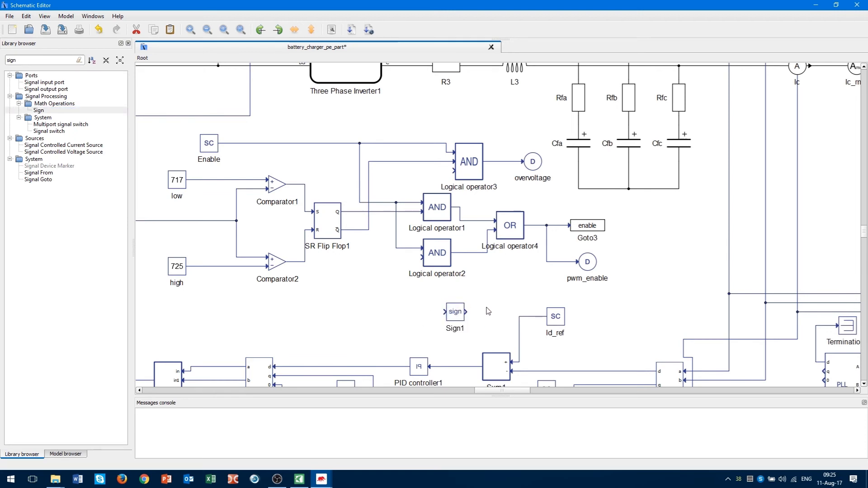
{"action": "left_click", "coordinate": [455, 312]}
{"action": "left_click", "coordinate": [294, 30]}
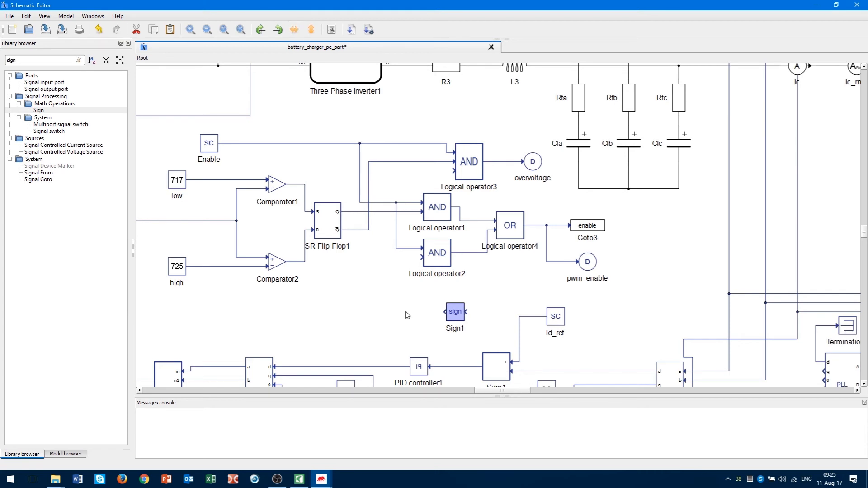
Keep Sign1's default properties, connect it to the Id_ref line, and search the library for 'lim'.
{"action": "double_click", "coordinate": [458, 313]}
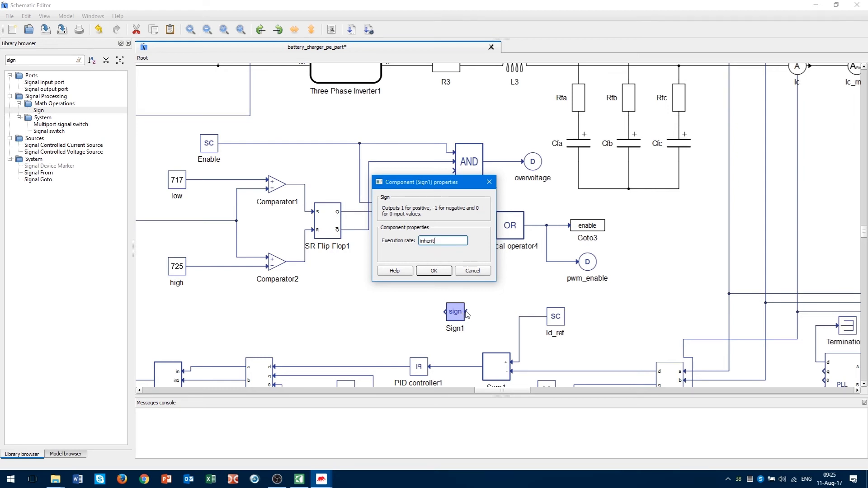
{"action": "key", "text": "Escape"}
{"action": "left_click", "coordinate": [484, 313]}
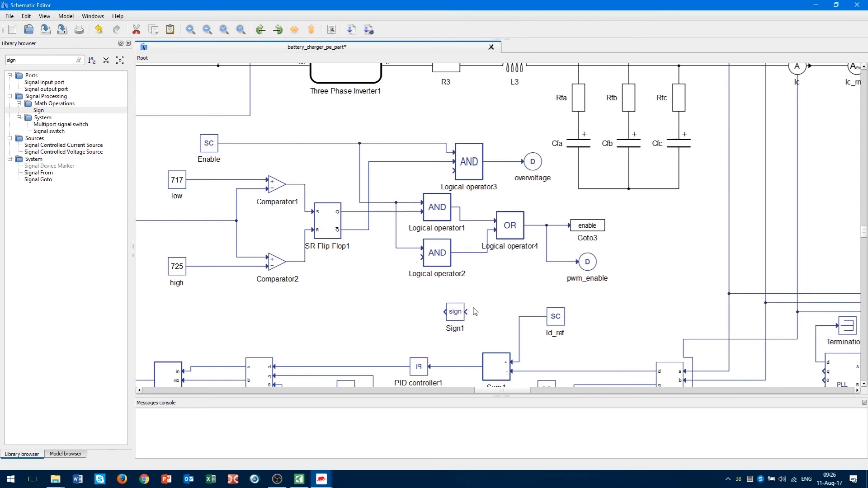
{"action": "left_click_drag", "start_coordinate": [466, 312], "coordinate": [520, 322]}
{"action": "double_click", "coordinate": [42, 59]}
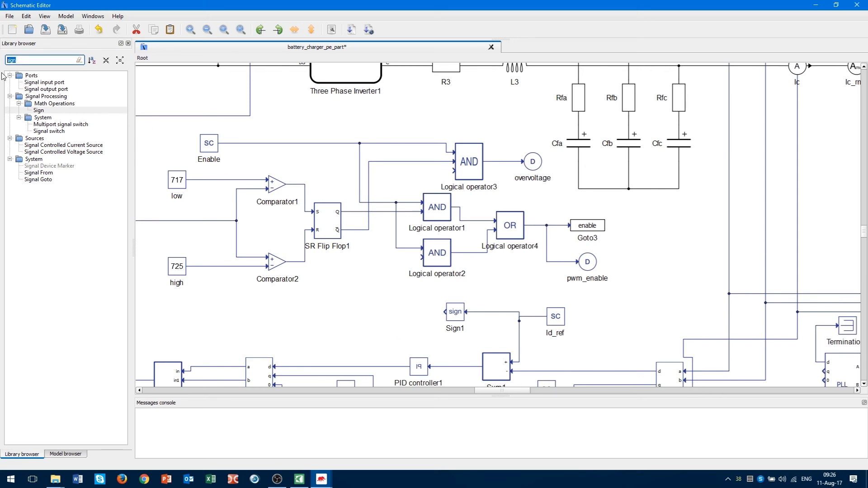
{"action": "type", "text": "limit"}
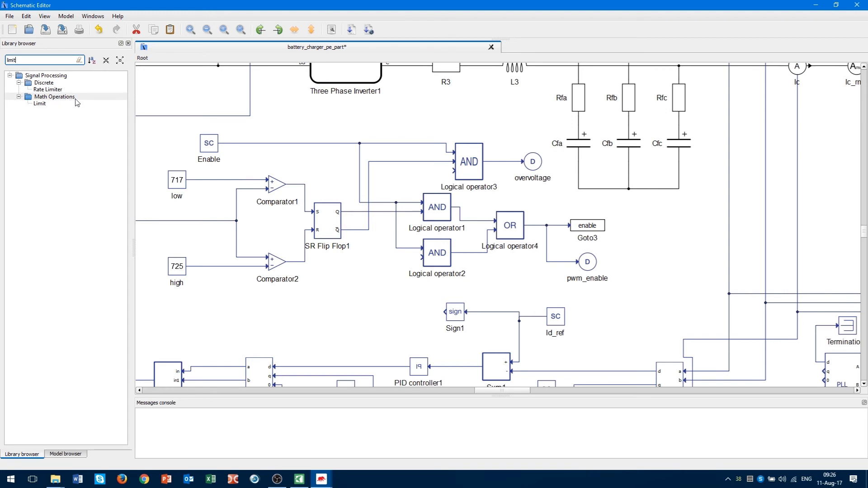
Place a Limit block left of Sign1 with upper limit 1 and lower limit 0.
{"action": "left_click", "coordinate": [40, 104]}
{"action": "left_click_drag", "start_coordinate": [40, 106], "coordinate": [411, 319]}
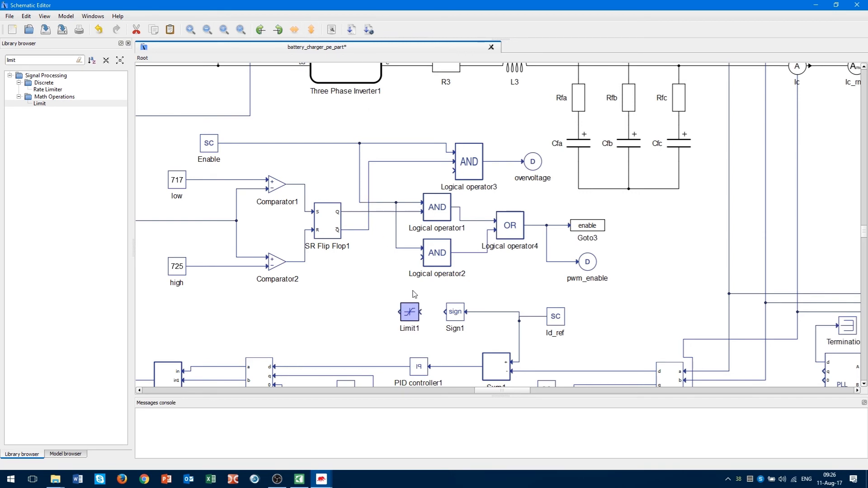
{"action": "double_click", "coordinate": [409, 317]}
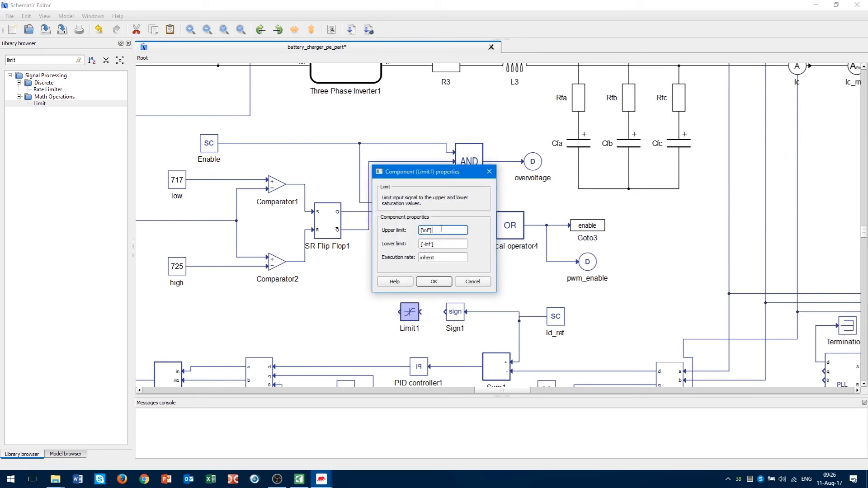
{"action": "left_click_drag", "start_coordinate": [441, 229], "coordinate": [385, 226]}
{"action": "type", "text": "1"}
{"action": "left_click_drag", "start_coordinate": [443, 241], "coordinate": [394, 241]}
{"action": "type", "text": "0"}
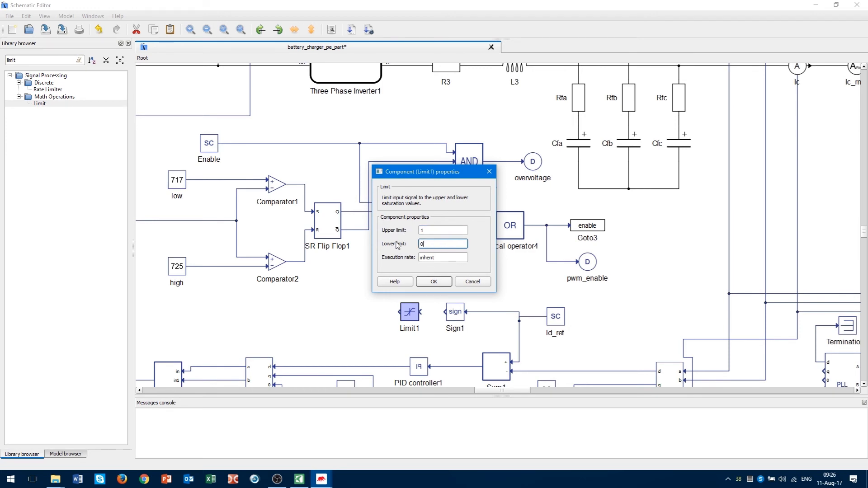
{"action": "left_click", "coordinate": [434, 282]}
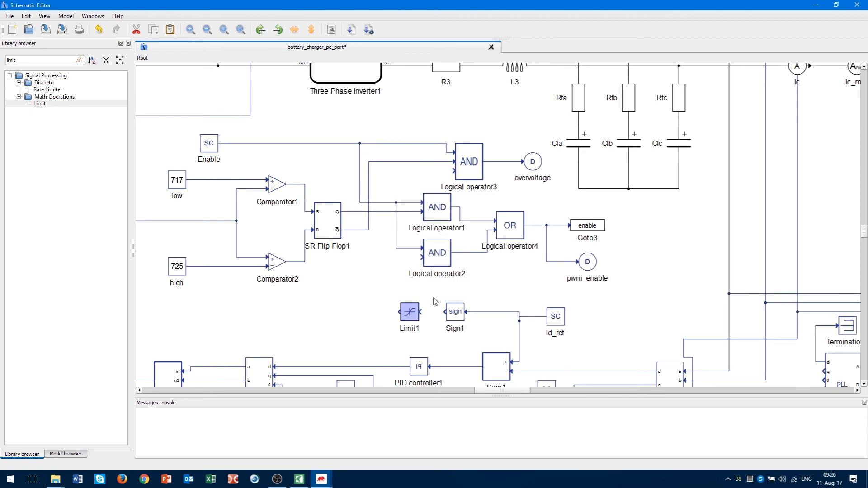
Wire Sign1 into Limit1 and route Limit1's output to Logical operator2 and operator3.
{"action": "left_click_drag", "start_coordinate": [402, 315], "coordinate": [401, 315]}
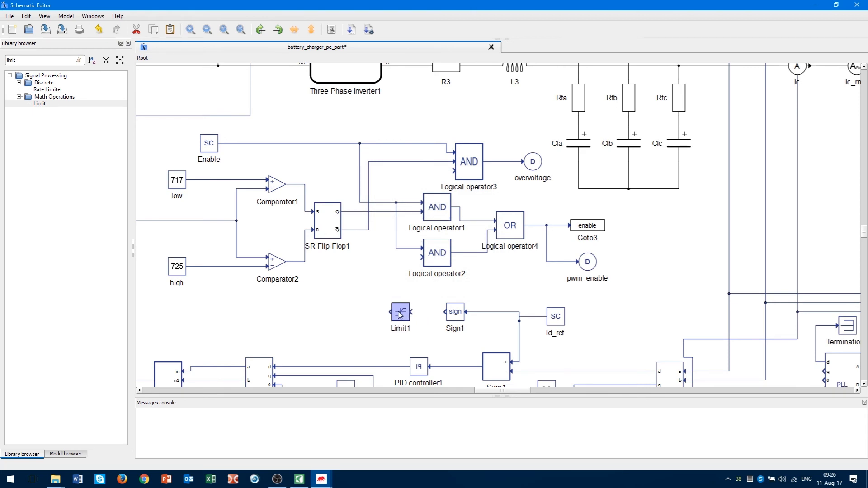
{"action": "left_click", "coordinate": [412, 340]}
{"action": "left_click_drag", "start_coordinate": [411, 312], "coordinate": [445, 312]}
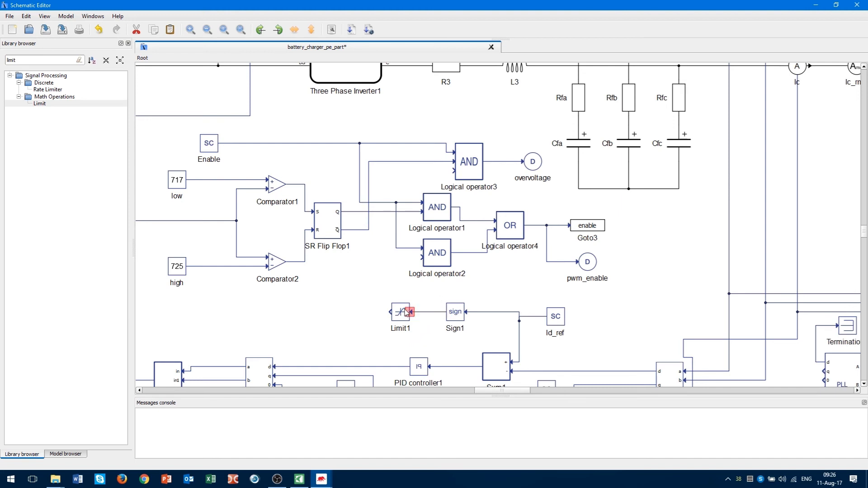
{"action": "left_click_drag", "start_coordinate": [391, 312], "coordinate": [422, 258]}
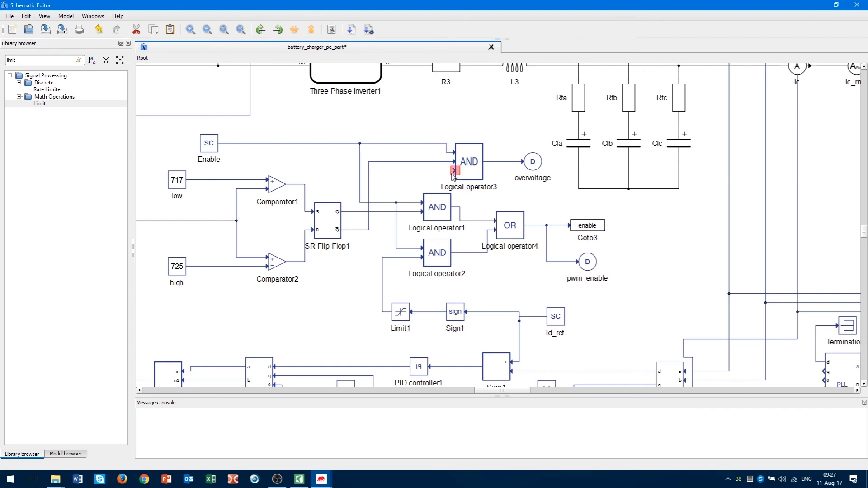
{"action": "mouse_move", "coordinate": [453, 174]}
{"action": "left_mouse_down"}
{"action": "mouse_move", "coordinate": [384, 175]}
{"action": "mouse_move", "coordinate": [381, 259]}
{"action": "left_mouse_up"}
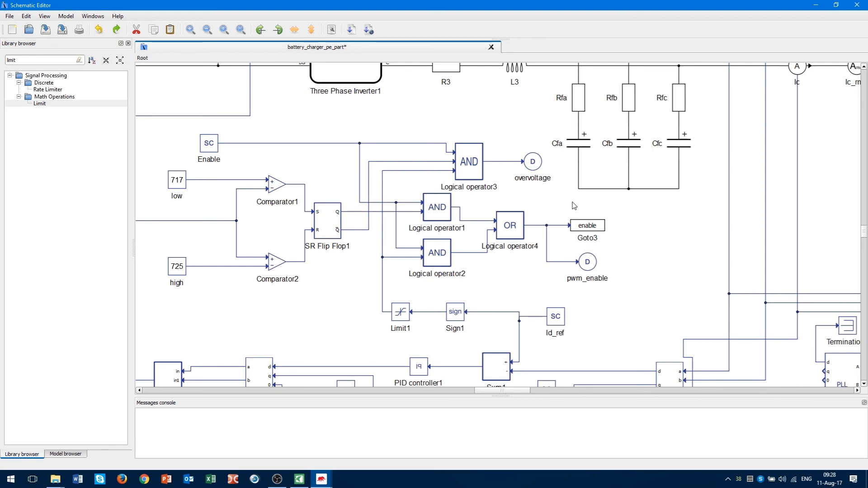
Copy the OR gate Logical operator4, set its operator to NOT, and place it above Logical operator1.
{"action": "left_click", "coordinate": [516, 228]}
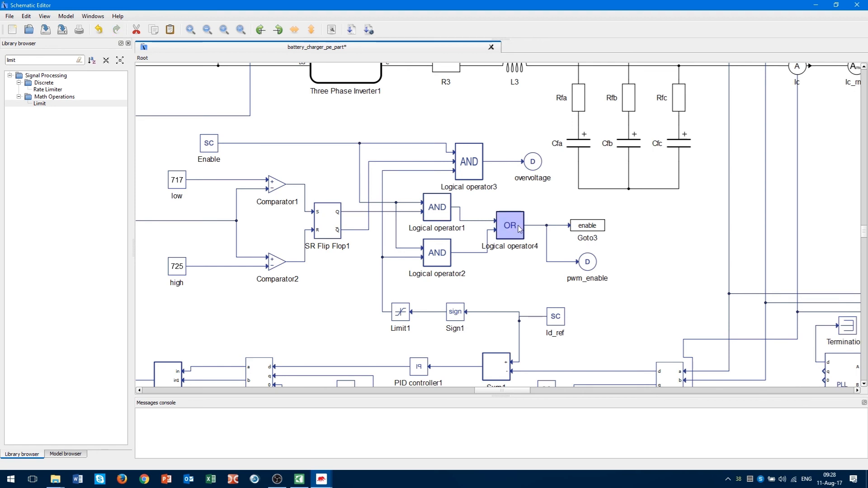
{"action": "left_click_drag", "start_coordinate": [519, 229], "coordinate": [512, 282]}
{"action": "double_click", "coordinate": [512, 283]}
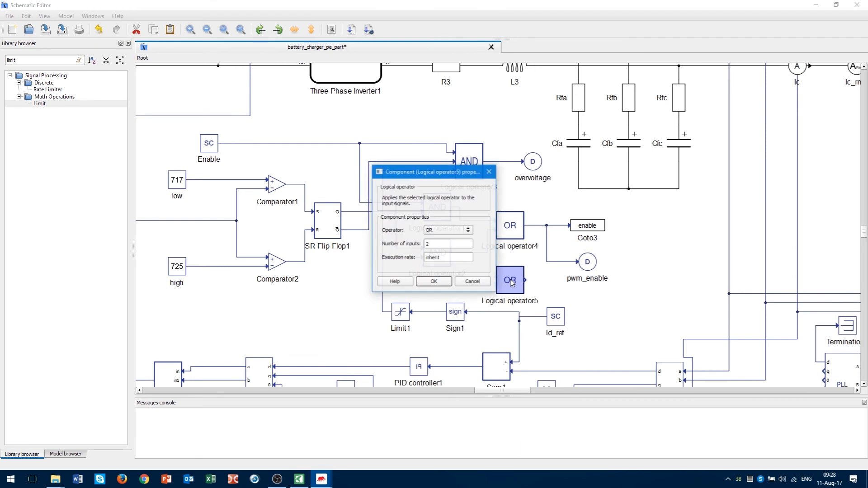
{"action": "left_click", "coordinate": [465, 230]}
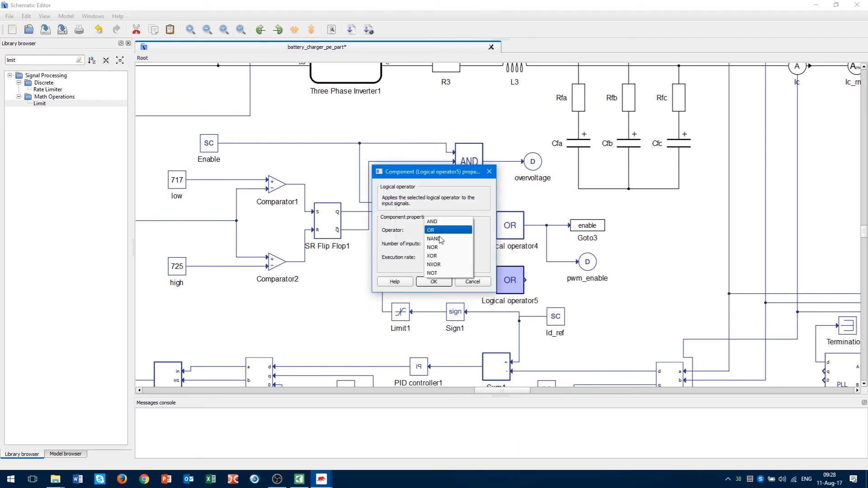
{"action": "left_click", "coordinate": [432, 273]}
{"action": "left_click", "coordinate": [434, 282]}
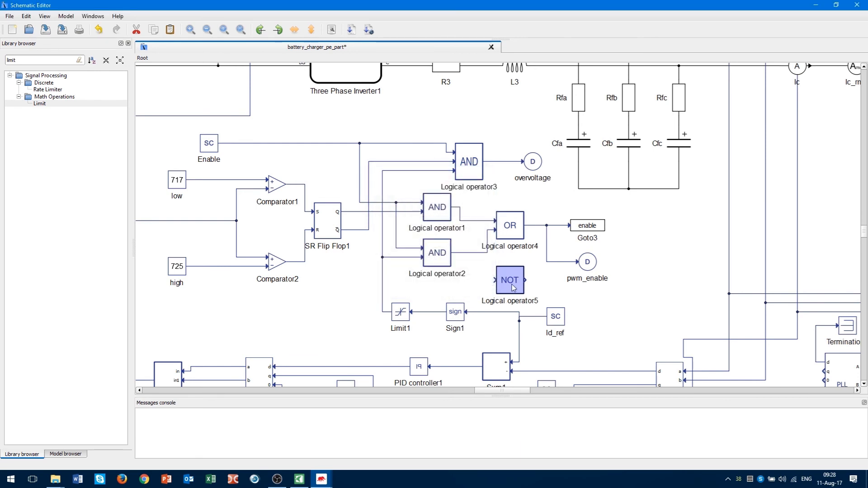
{"action": "left_click_drag", "start_coordinate": [514, 285], "coordinate": [410, 184]}
Replace the old Logical operator3 input wire so Limit1 feeds it through the NOT gate.
{"action": "left_click", "coordinate": [435, 182]}
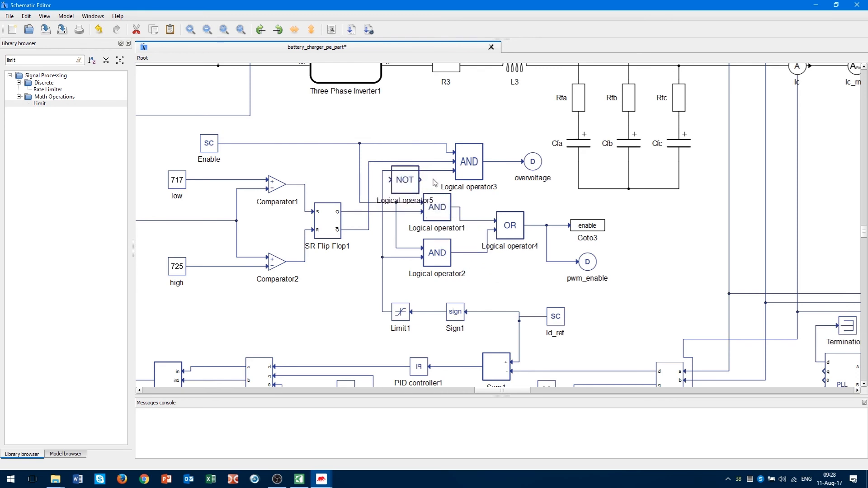
{"action": "key", "text": "Delete"}
{"action": "left_click_drag", "start_coordinate": [421, 180], "coordinate": [454, 171]}
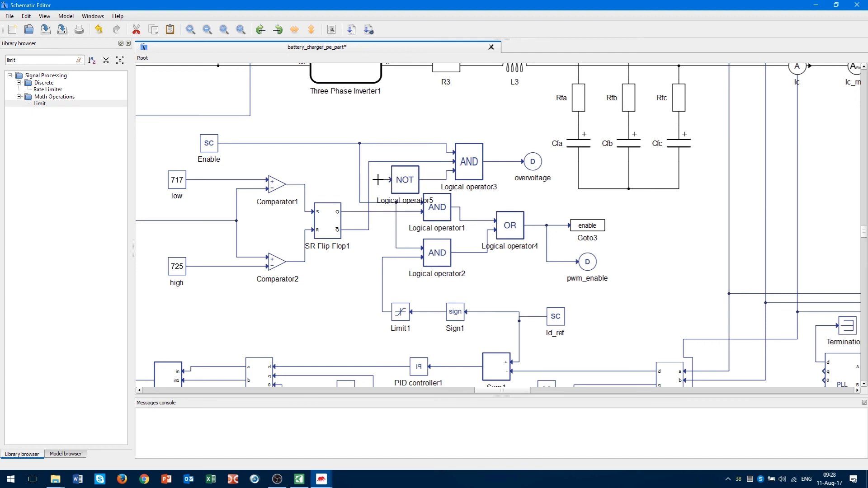
{"action": "left_click_drag", "start_coordinate": [376, 189], "coordinate": [382, 257]}
{"action": "left_click_drag", "start_coordinate": [407, 185], "coordinate": [401, 178]}
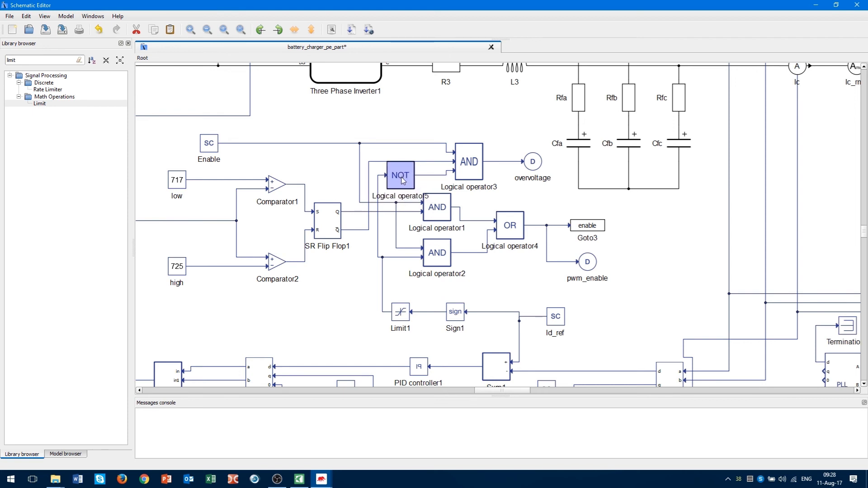
{"action": "left_click", "coordinate": [509, 191]}
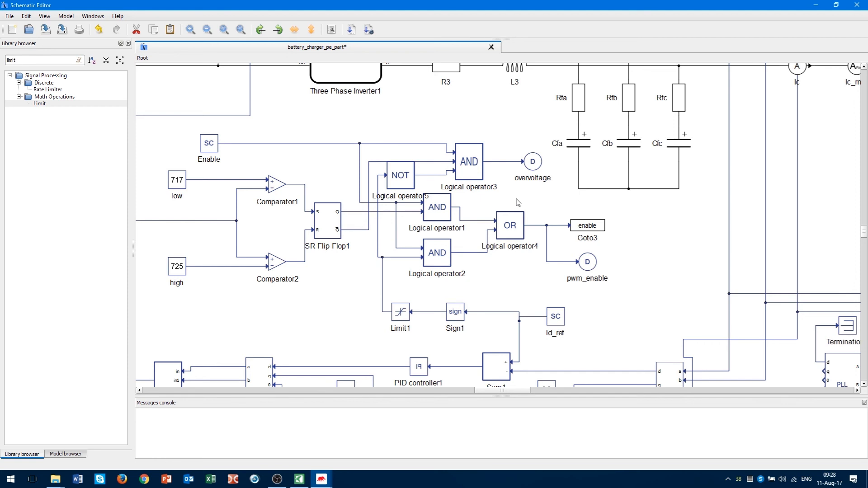
Save the battery_charger_pe_part schematic.
{"action": "scroll", "coordinate": [308, 218], "scroll_direction": "down", "scroll_amount": 3}
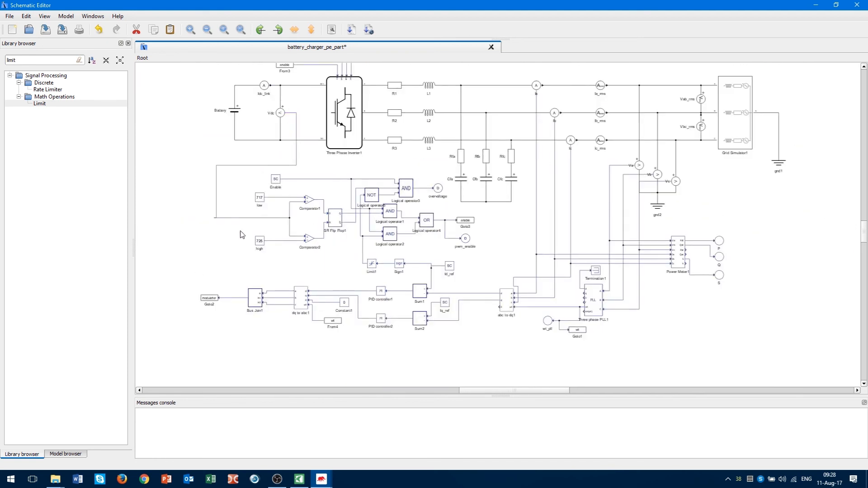
{"action": "scroll", "coordinate": [252, 248], "scroll_direction": "up", "scroll_amount": 3}
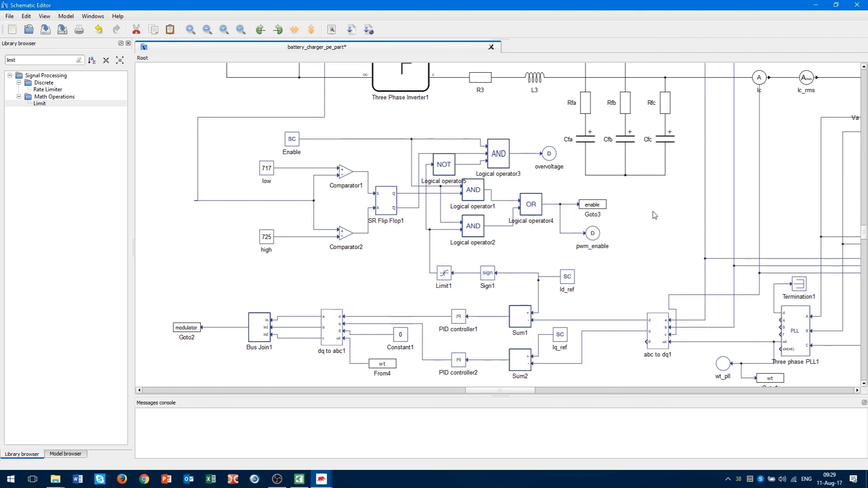
{"action": "left_click", "coordinate": [45, 29]}
Compile the schematic for HIL SCADA and enlarge the Messages console to show warnings.
{"action": "scroll", "coordinate": [388, 166], "scroll_direction": "down", "scroll_amount": 3}
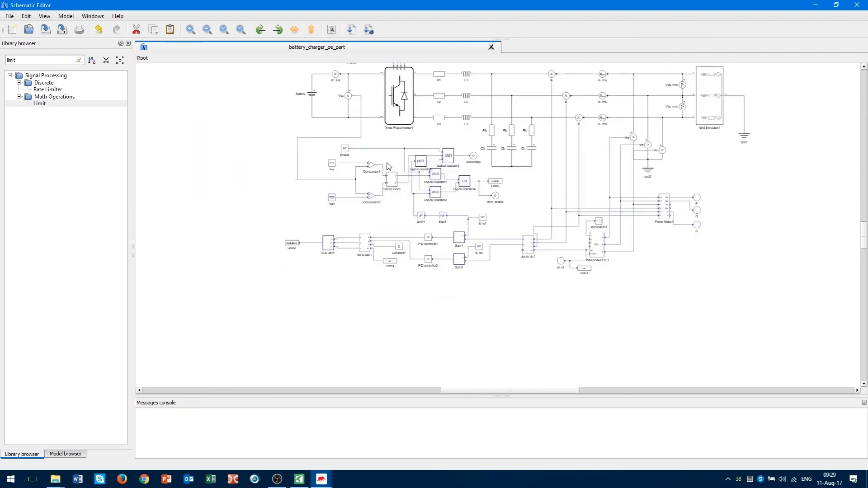
{"action": "scroll", "coordinate": [530, 202], "scroll_direction": "up", "scroll_amount": 1}
{"action": "scroll", "coordinate": [707, 207], "scroll_direction": "up", "scroll_amount": 1}
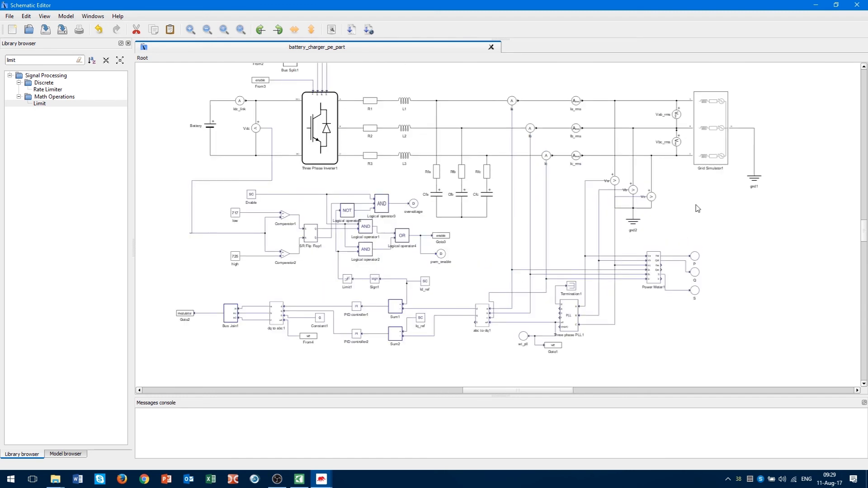
{"action": "left_click", "coordinate": [369, 29]}
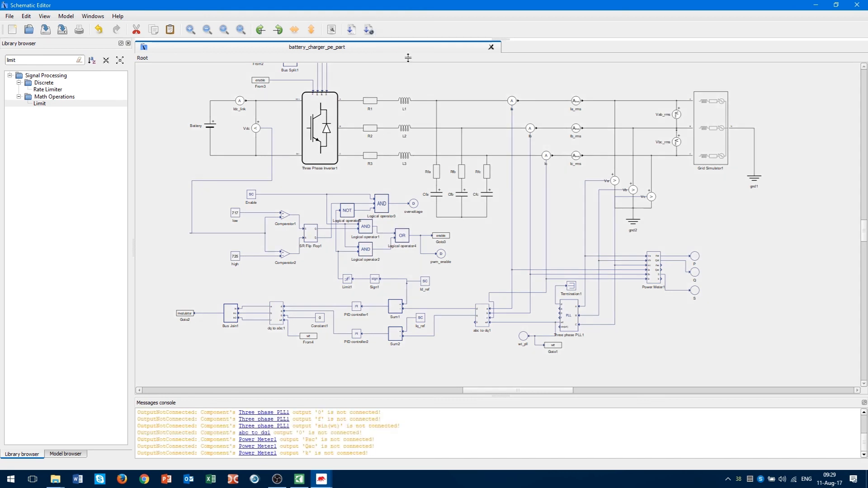
{"action": "left_click_drag", "start_coordinate": [485, 396], "coordinate": [482, 199]}
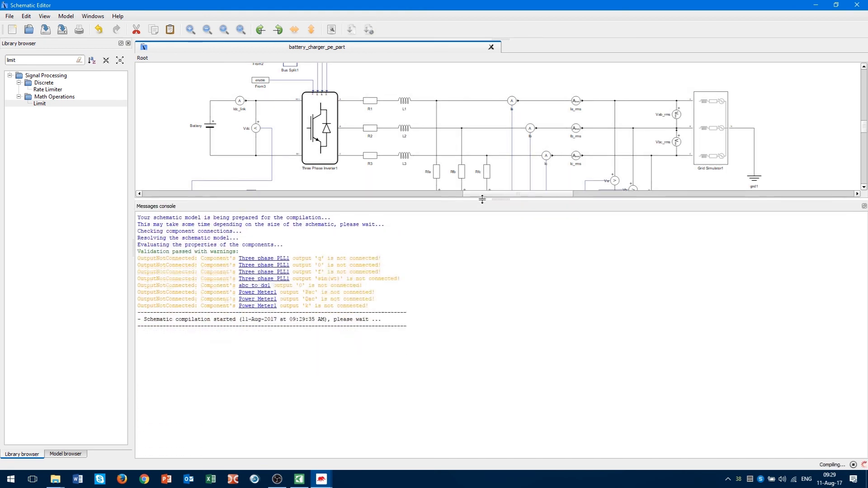